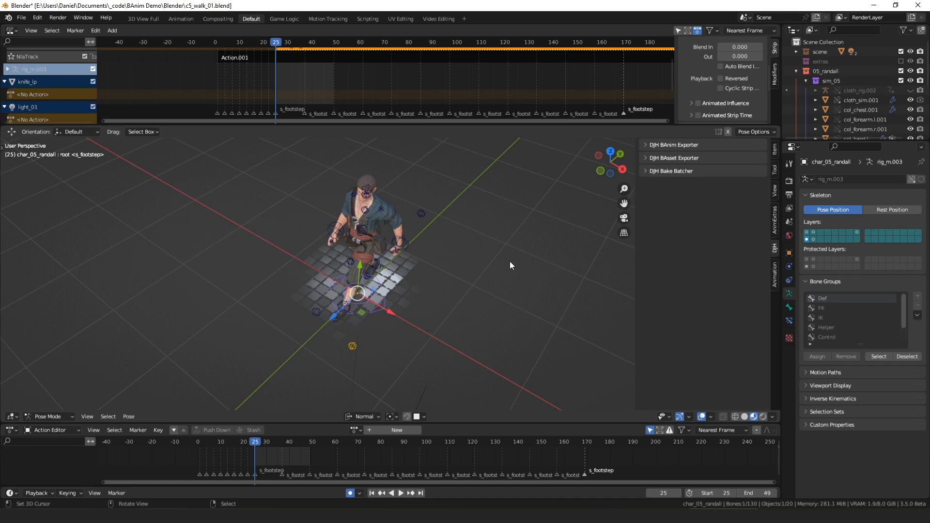
# Step: Install the djh_banim_exporter.zip add-on from the BAnim folder through Blender's add-on preferences
pyautogui.moveTo(510, 262); pyautogui.dragTo(450, 255, button='middle')
pyautogui.moveTo(387, 241); pyautogui.dragTo(395, 242, button='middle')
pyautogui.click(40, 19)
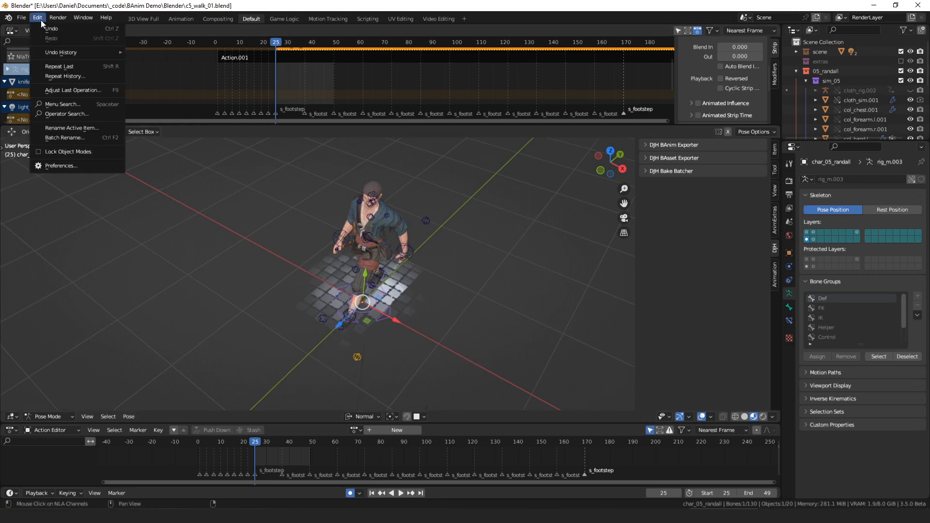
pyautogui.click(62, 166)
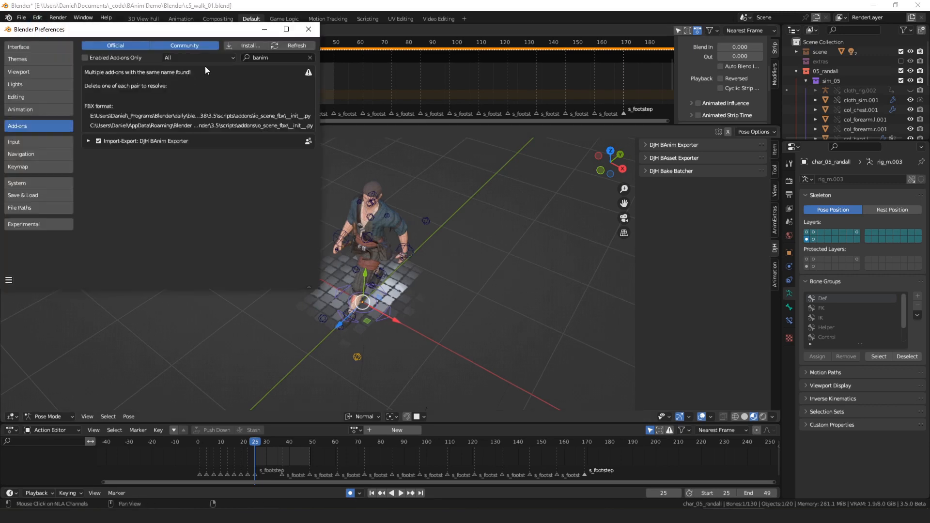
pyautogui.click(253, 44)
pyautogui.click(149, 94)
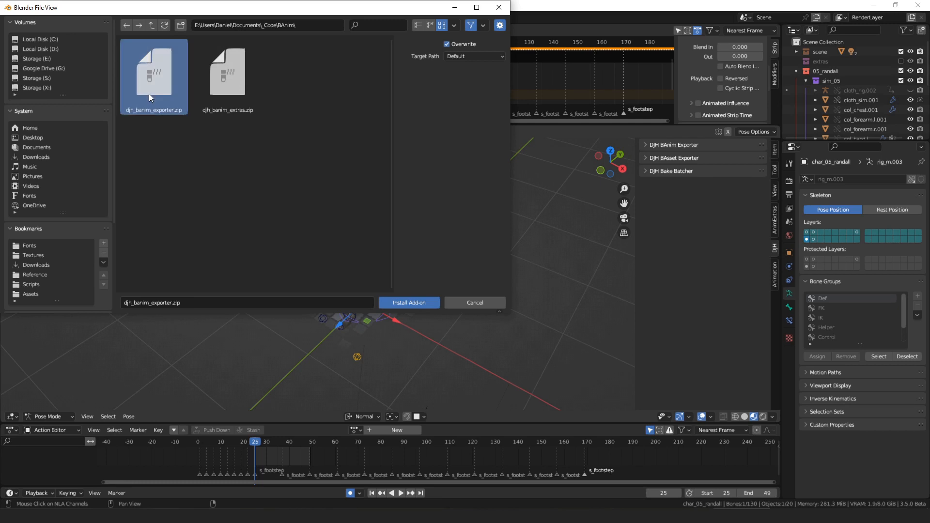
pyautogui.click(402, 303)
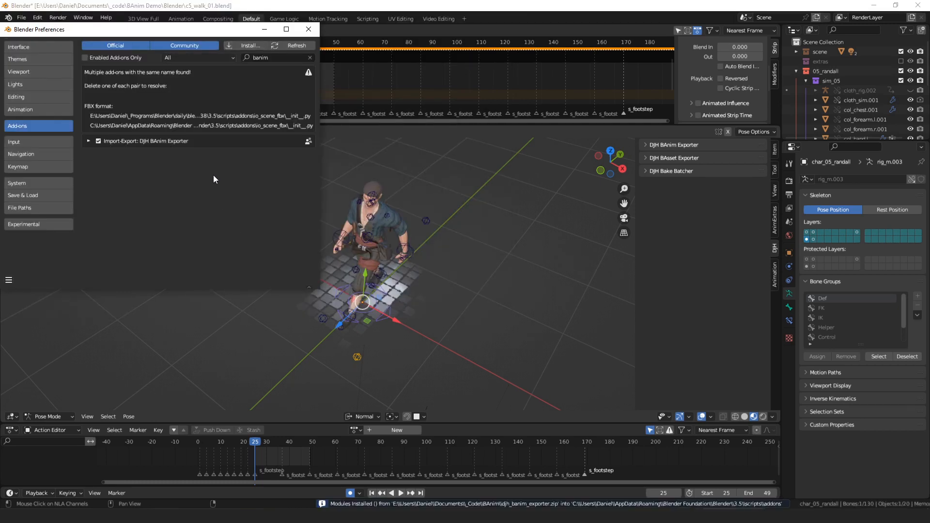
# Step: Expand the DJH BAnim Exporter add-on's preferences and clear its BAnim Export Path
pyautogui.click(88, 141)
pyautogui.click(301, 220)
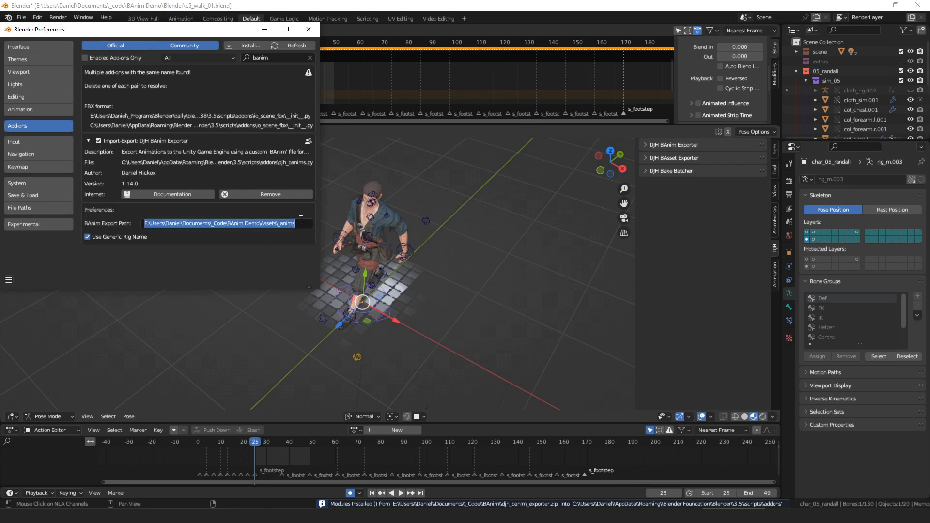
pyautogui.press('BackSpace')
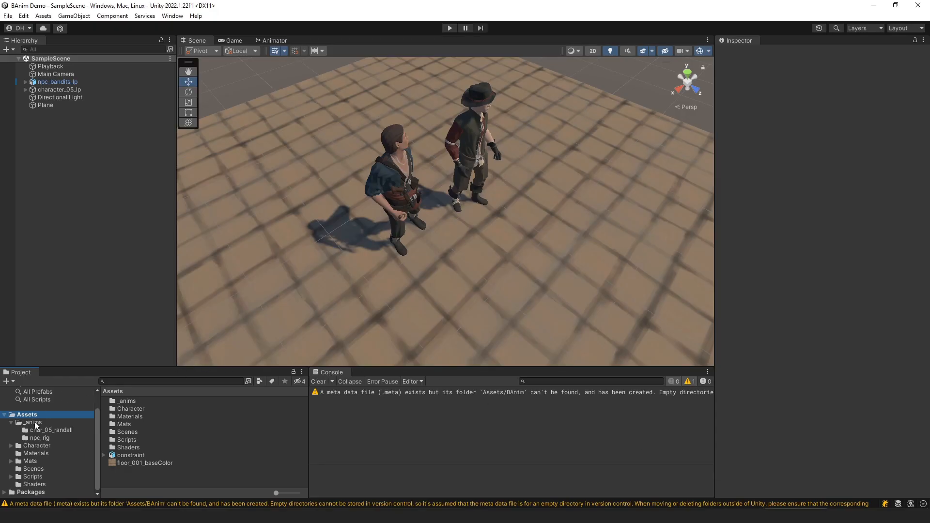
# Step: Copy the path of the _anims folder in Unity and try Assets/_anims as the add-on's BAnim Export Path in Blender
pyautogui.rightClick(33, 422)
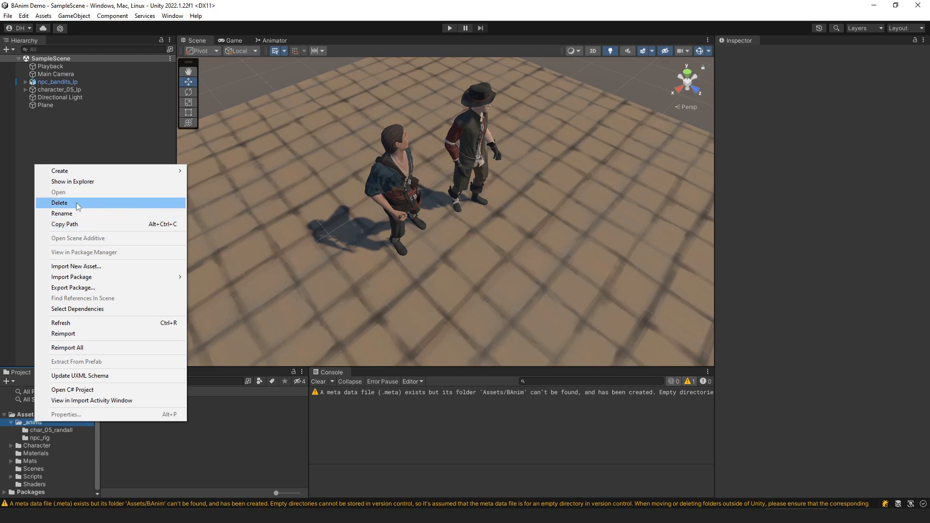
pyautogui.click(91, 225)
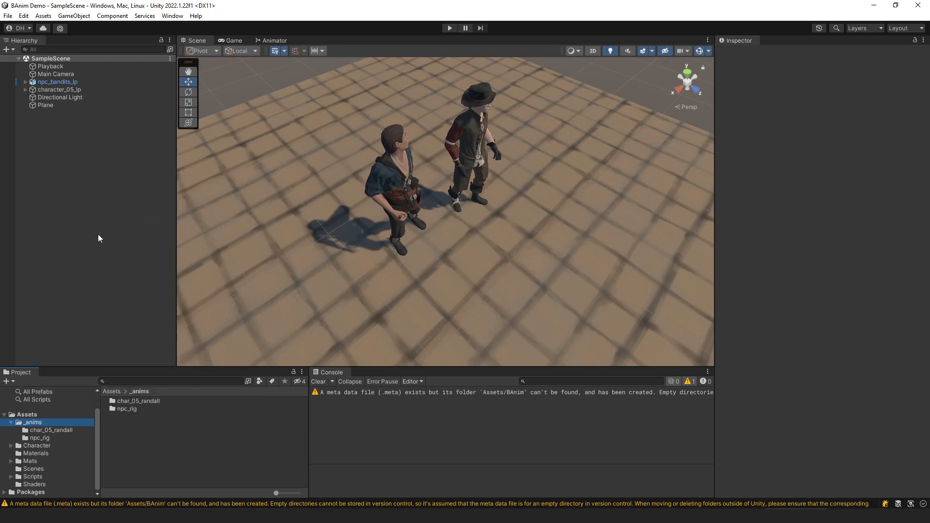
pyautogui.hotkey('alt', 'Tab')
pyautogui.click(211, 224)
pyautogui.write('Assets/_anims')
pyautogui.press('Return')
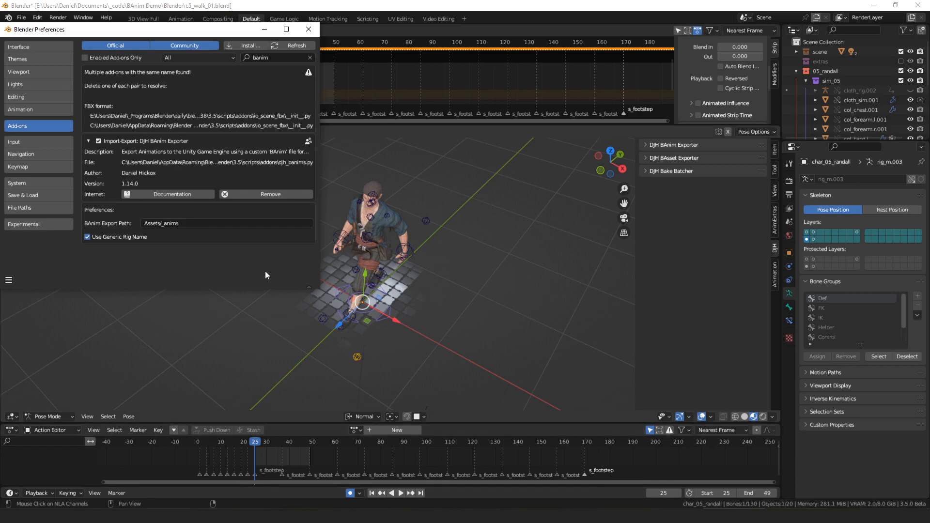
# Step: Copy the _anims folder's full path via Unity and Explorer, set it as Blender's BAnim Export Path ending in BAnim Demo\Assets\_anims, and close the preferences
pyautogui.rightClick(36, 422)
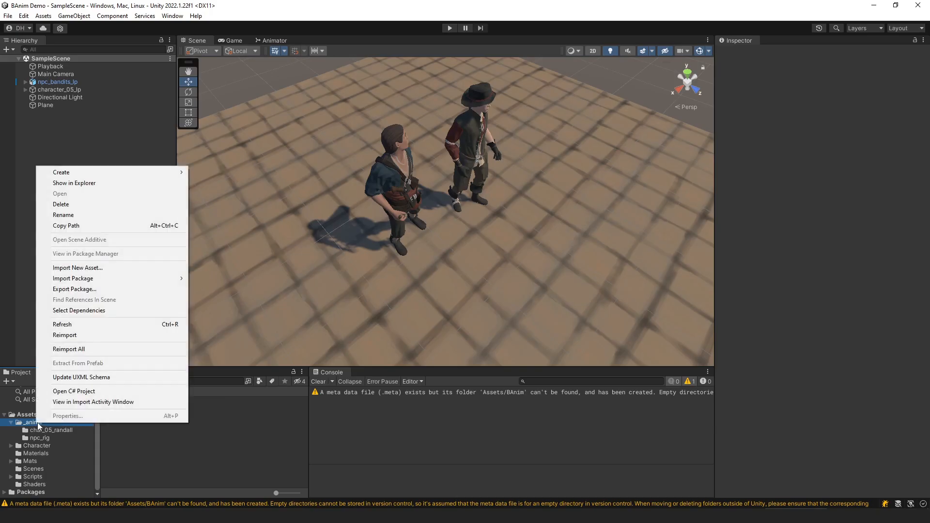
pyautogui.click(88, 184)
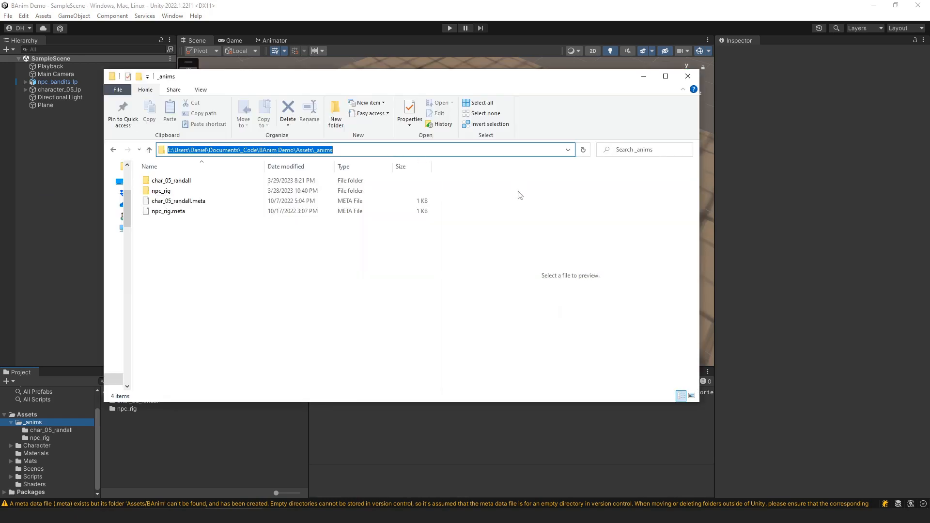
pyautogui.click(290, 471)
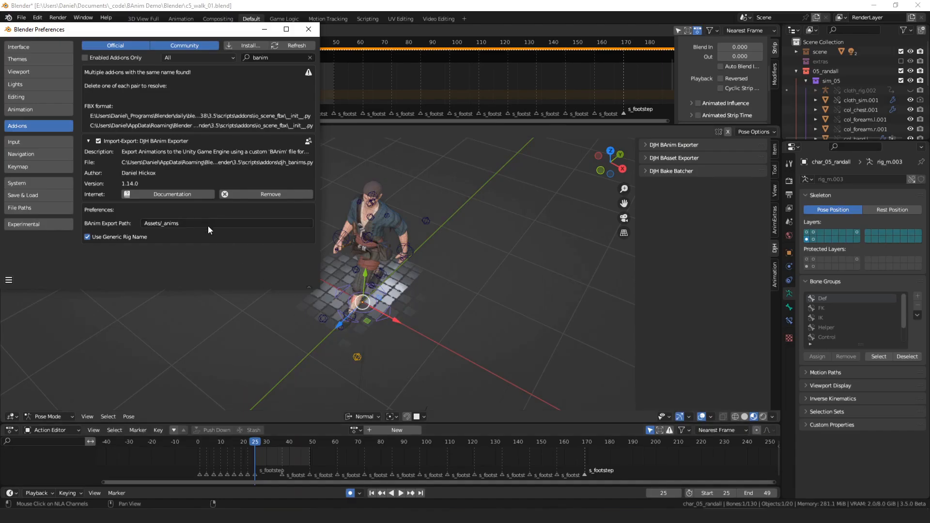
pyautogui.click(208, 226)
pyautogui.write('E:\\Users\\Daniel\\Documents\\_Code\\BAnim Demo\\Assets\\_anims')
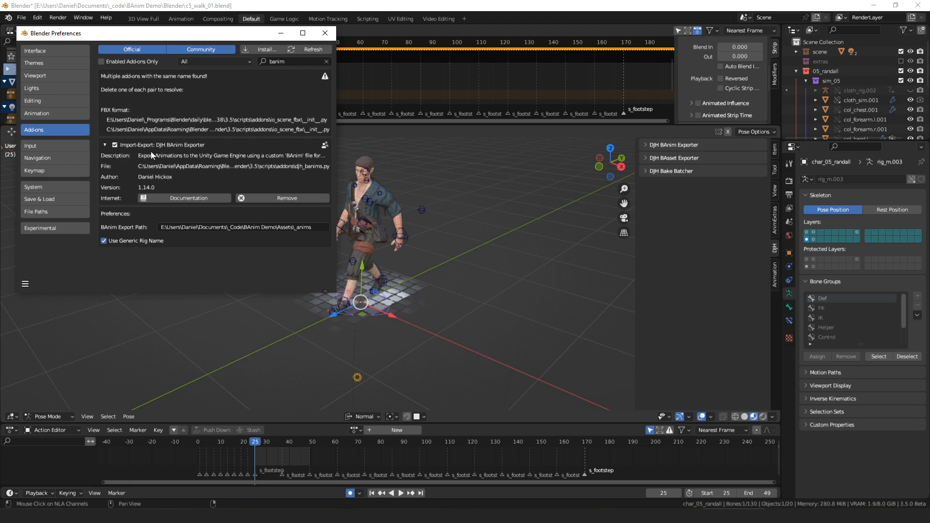
pyautogui.moveTo(150, 35); pyautogui.dragTo(140, 184)
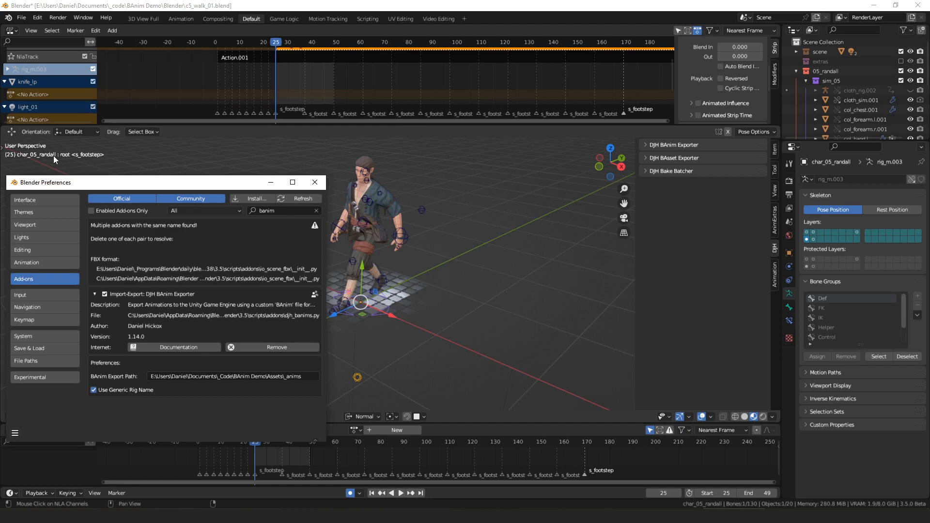
pyautogui.click(315, 182)
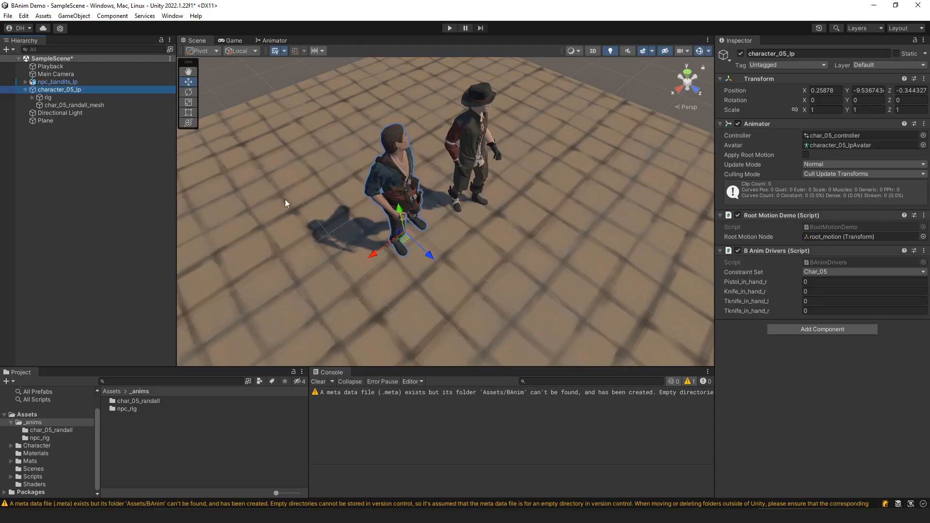
# Step: Switch to Unity and examine the rig object and its root bones inside character_05_lp
pyautogui.click(50, 100)
pyautogui.click(32, 98)
pyautogui.click(39, 105)
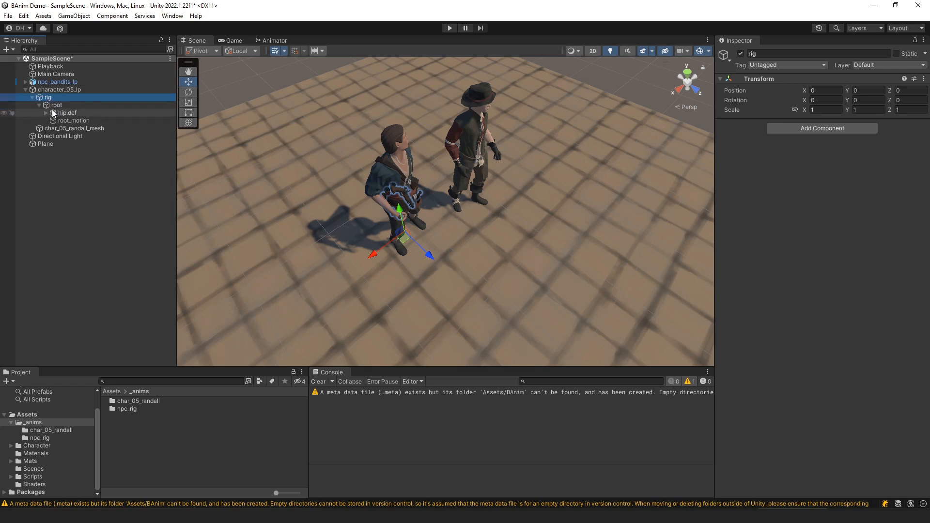
pyautogui.click(53, 104)
pyautogui.click(57, 98)
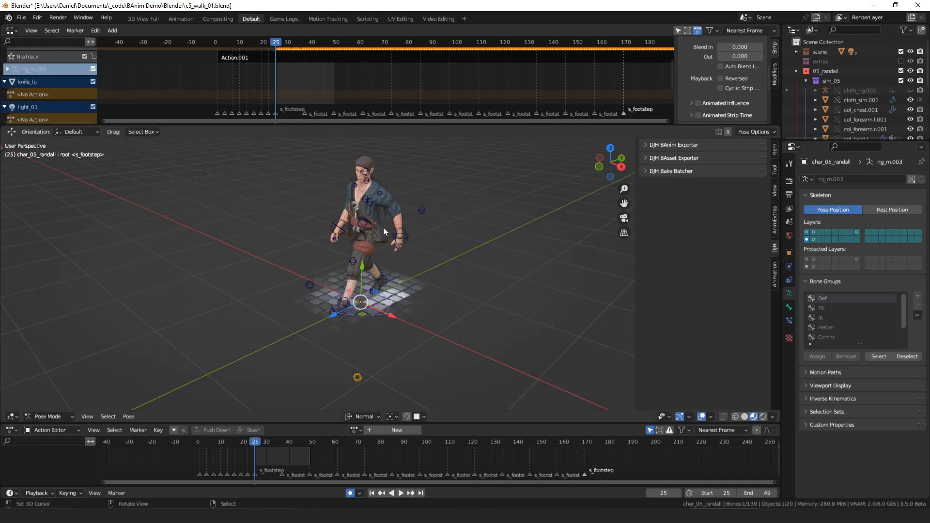
# Step: Switch to Blender and expand the DJH BAnim Exporter settings beside the character
pyautogui.moveTo(383, 231); pyautogui.dragTo(374, 230, button='middle')
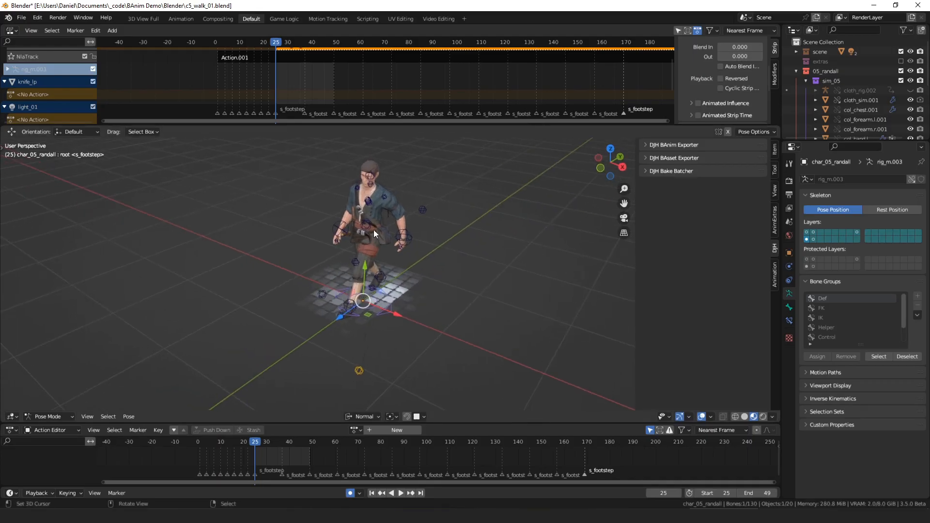
pyautogui.moveTo(336, 205); pyautogui.dragTo(456, 228, button='middle')
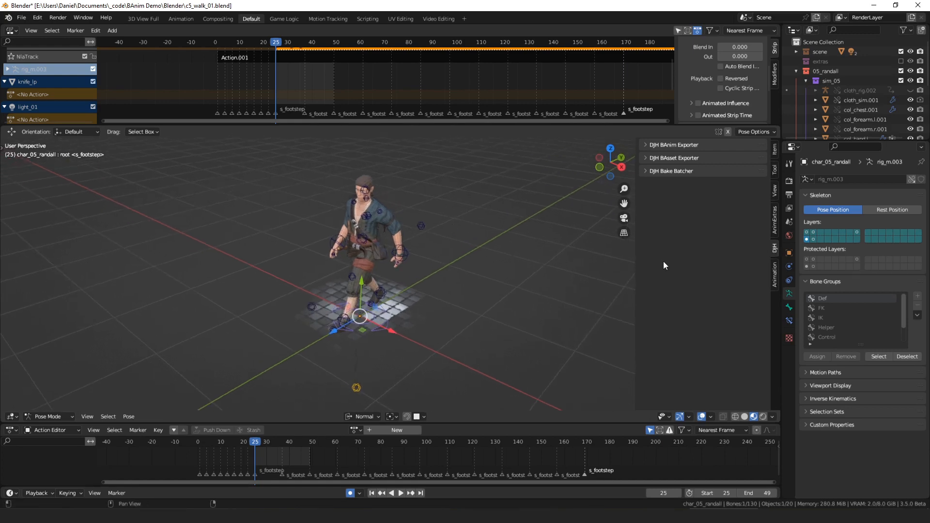
pyautogui.press('n')
pyautogui.press('n')
pyautogui.click(643, 144)
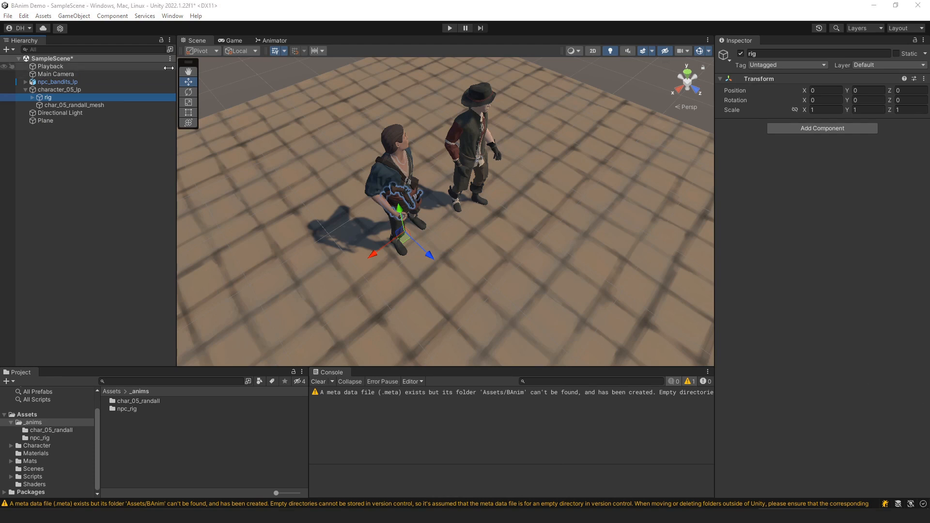
# Step: Import the djh_banim_importer package with all its BAnim scripts into the Unity project and show the Assets folder
pyautogui.click(28, 17)
pyautogui.moveTo(47, 17)
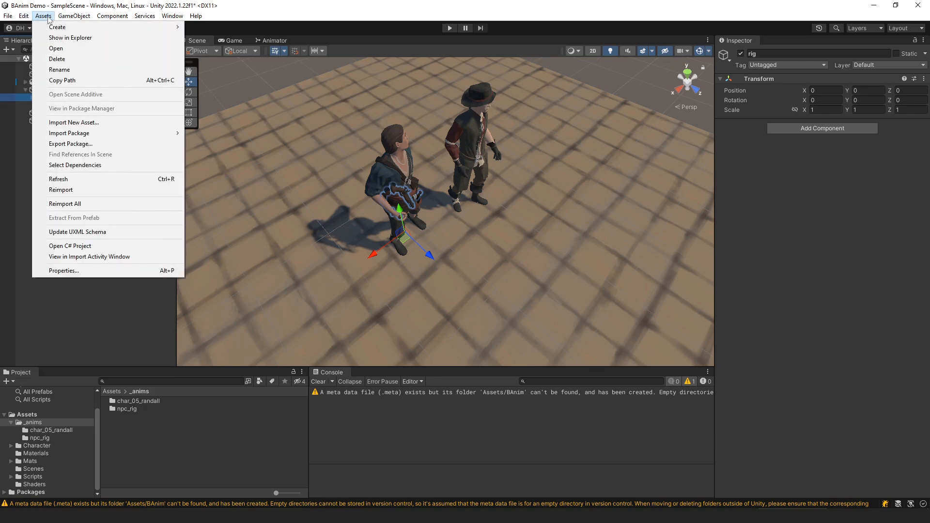
pyautogui.moveTo(90, 133)
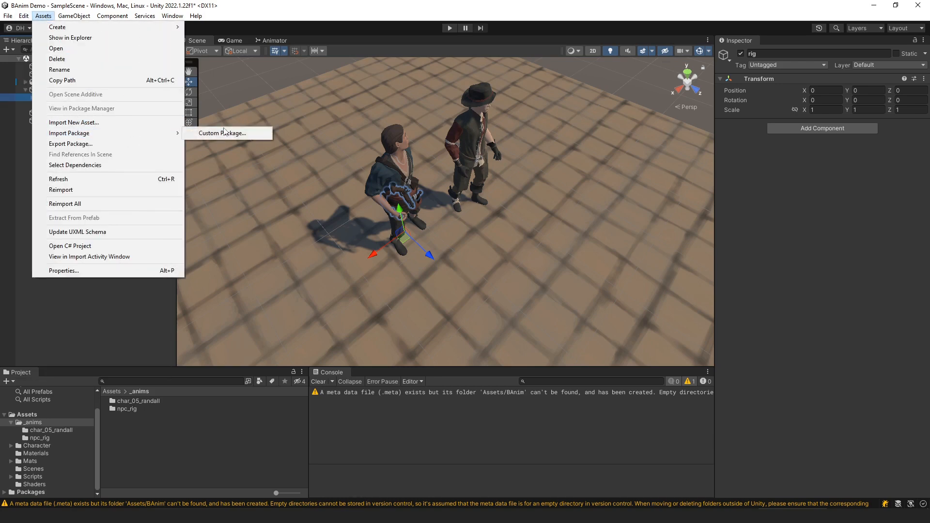
pyautogui.click(223, 133)
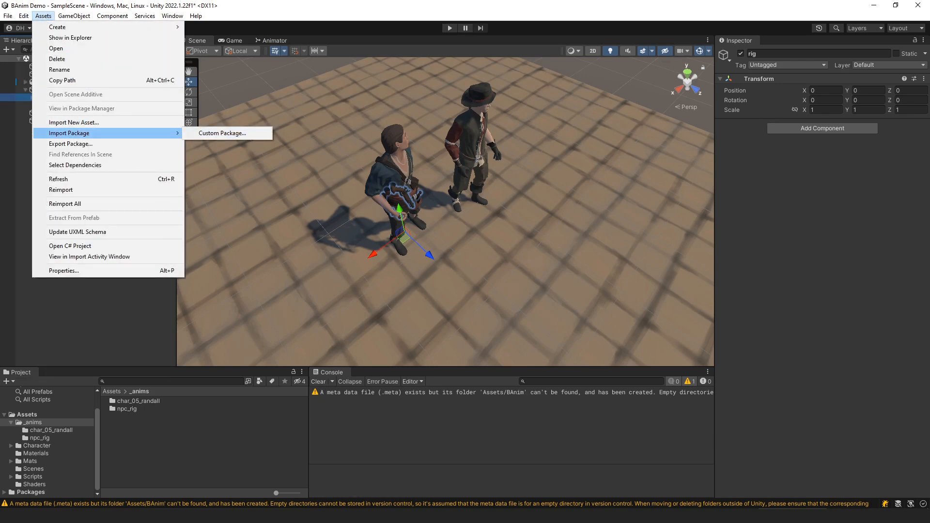
pyautogui.moveTo(456, 199); pyautogui.dragTo(237, 425)
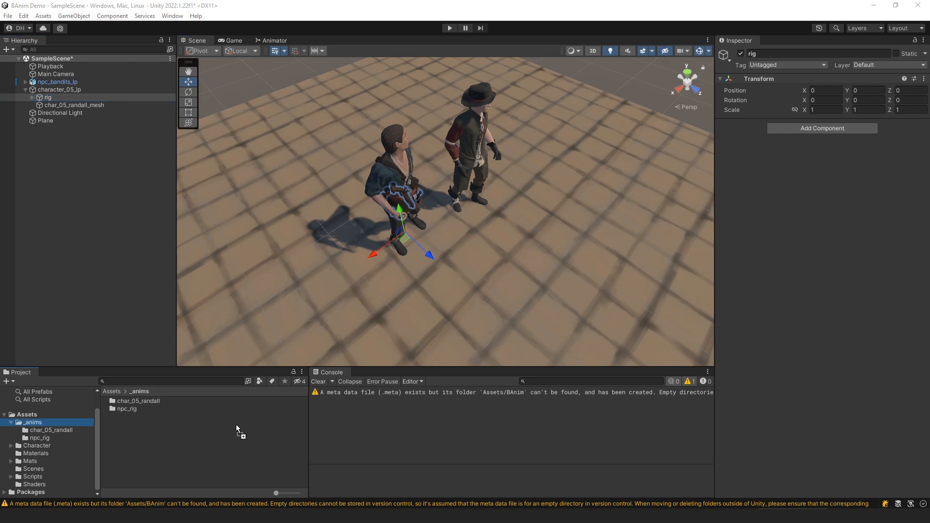
pyautogui.moveTo(236, 425); pyautogui.dragTo(236, 424)
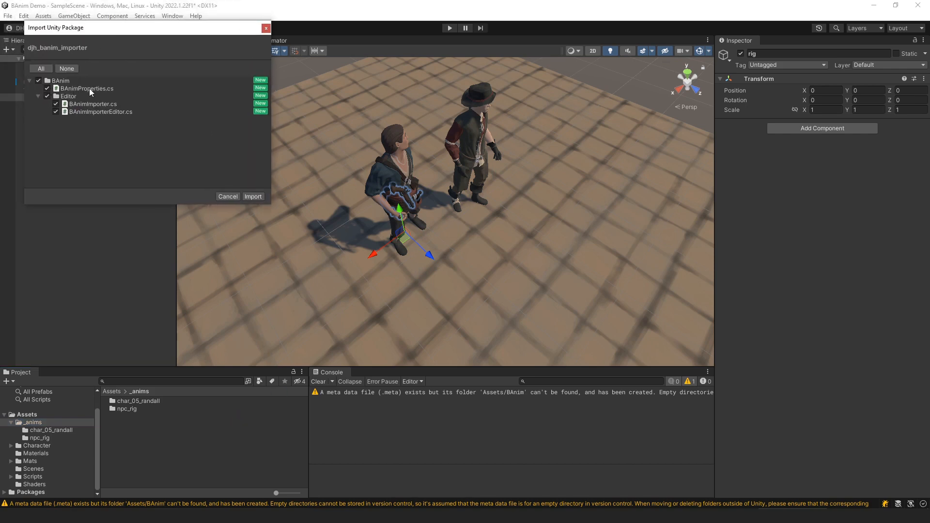
pyautogui.click(90, 106)
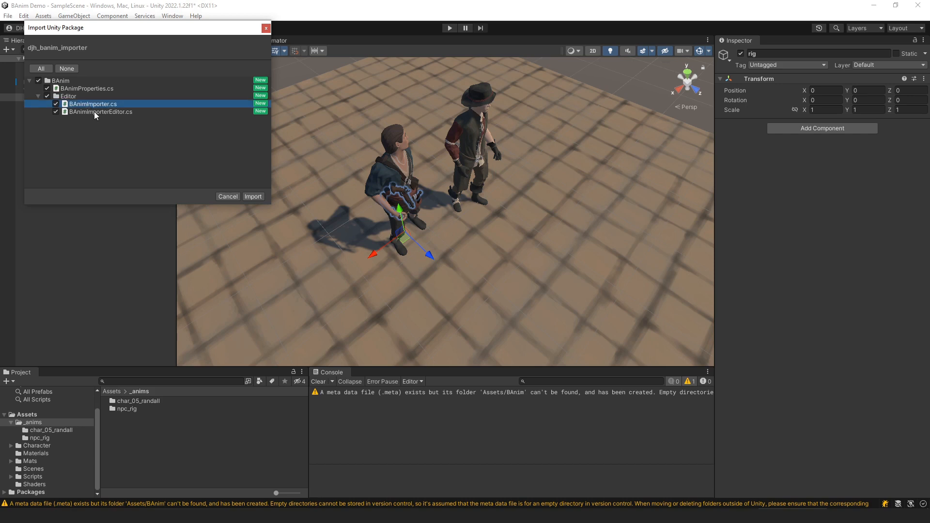
pyautogui.click(95, 112)
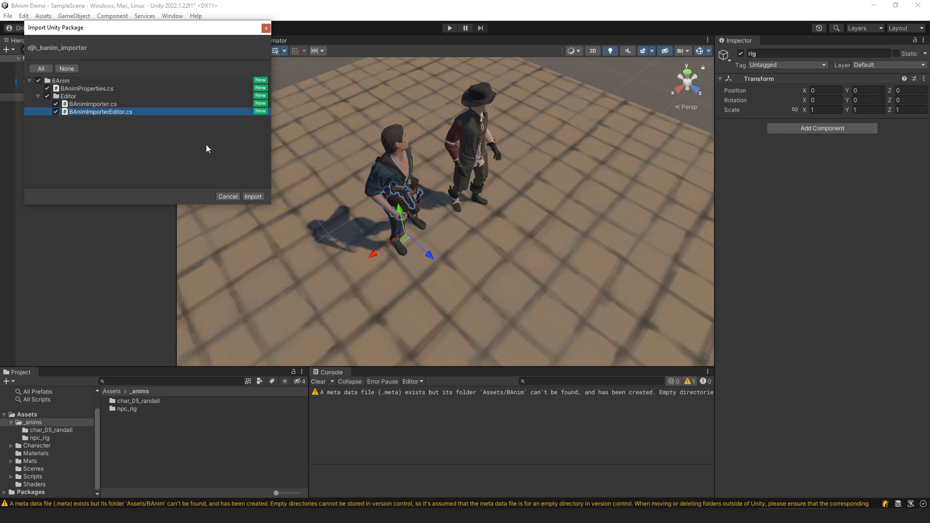
pyautogui.click(86, 106)
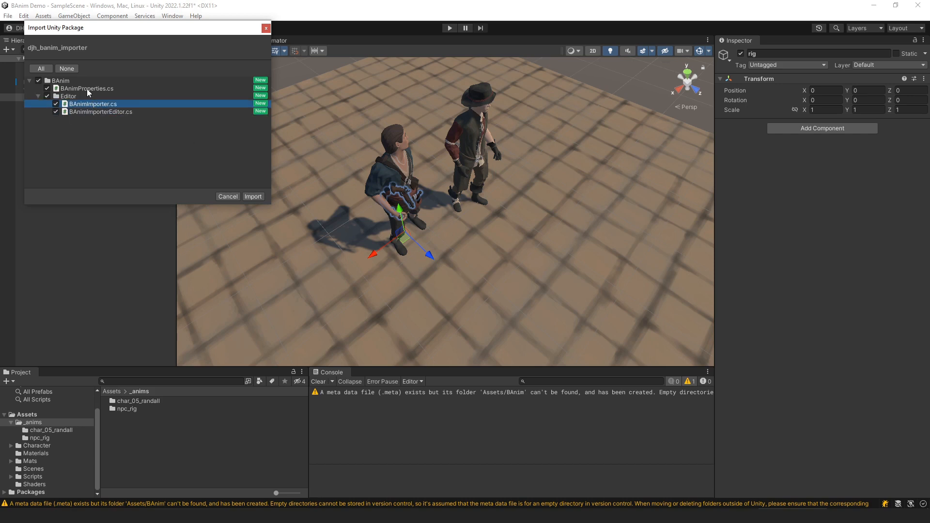
pyautogui.click(252, 197)
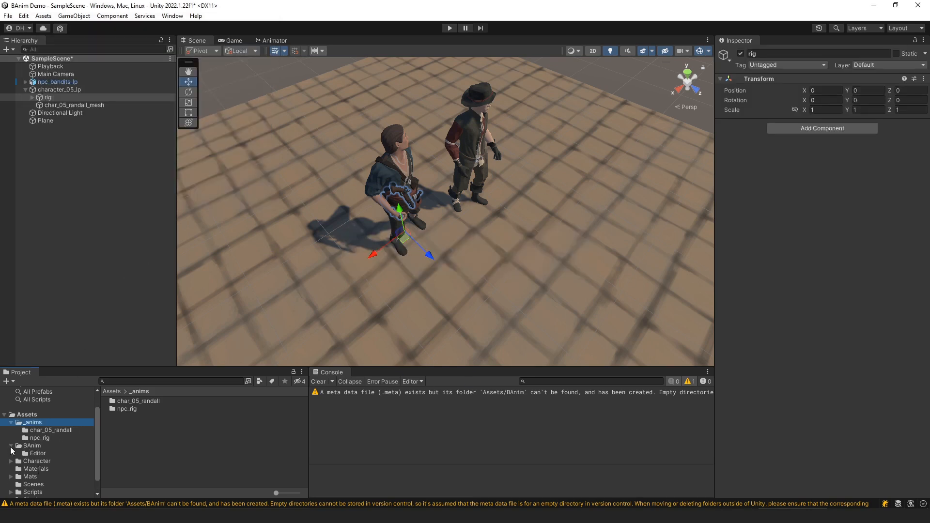
pyautogui.click(48, 414)
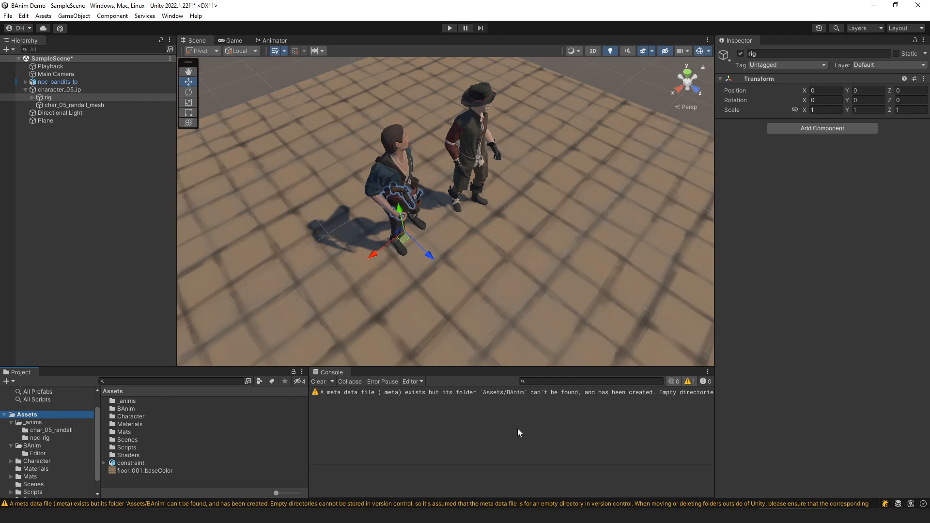
# Step: Switch to Blender, select the character's hand control bone, and export the c5_walk_01 timeline animation as a BAnim
pyautogui.click(721, 516)
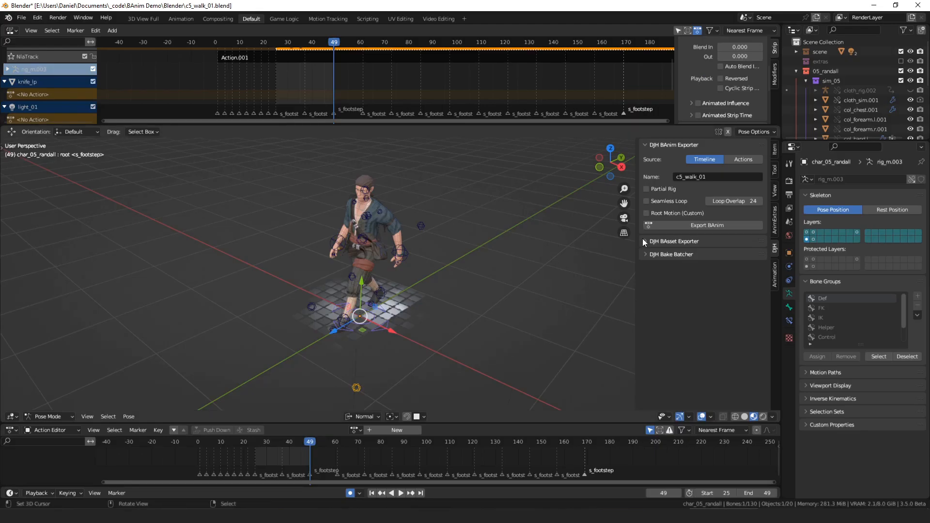
pyautogui.click(400, 253)
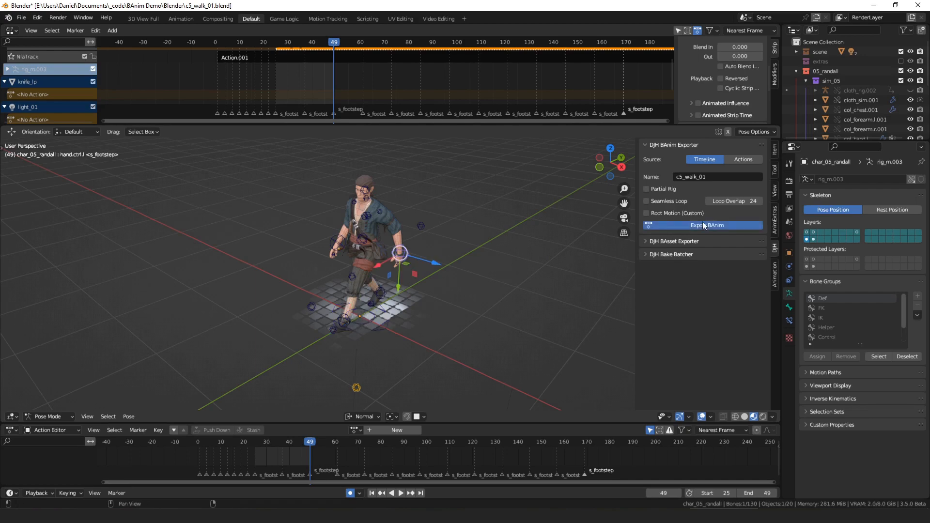
pyautogui.click(703, 225)
# Step: Switch to Unity and show the import settings of the c5_walk_01 clip in the char_05_randall folder
pyautogui.click(729, 492)
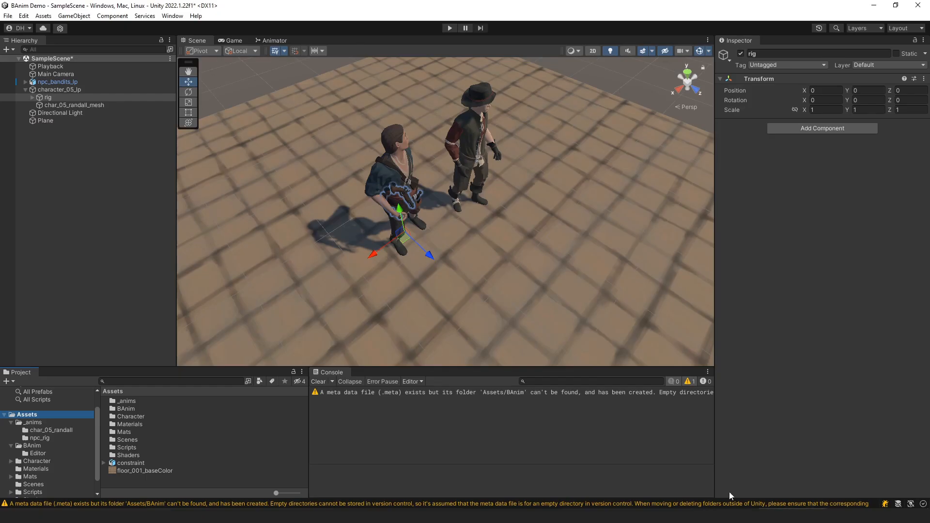
pyautogui.click(57, 431)
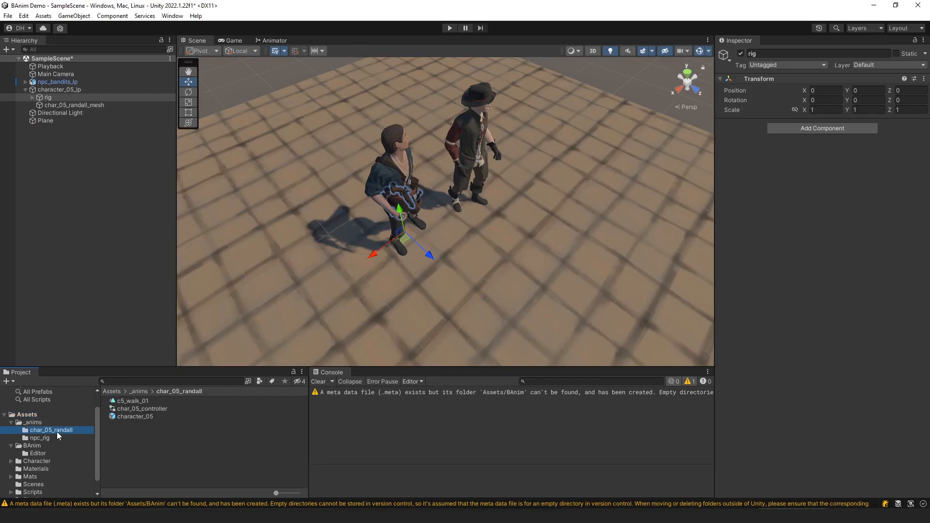
pyautogui.click(136, 401)
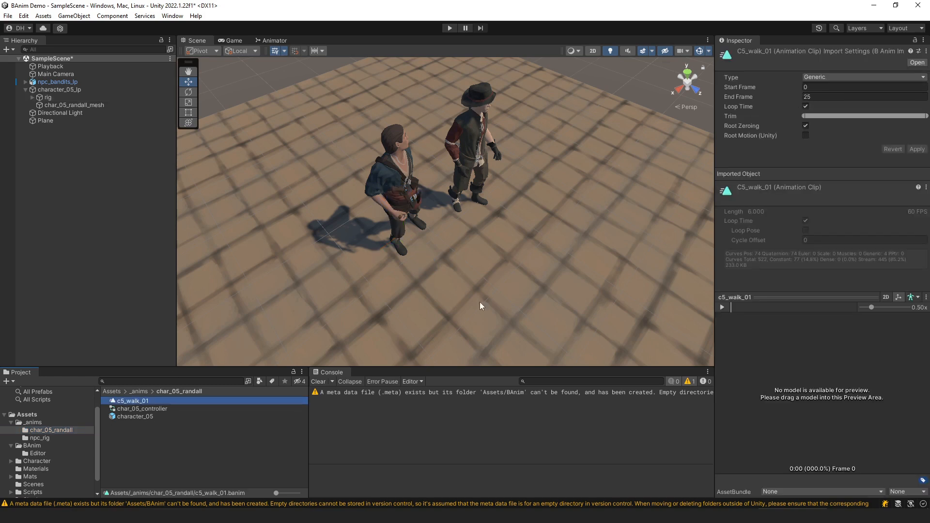
# Step: Switch to Blender and scrub the character's walk animation forward to frame 55
pyautogui.hotkey('alt', 'Tab')
pyautogui.rightClick(381, 242)
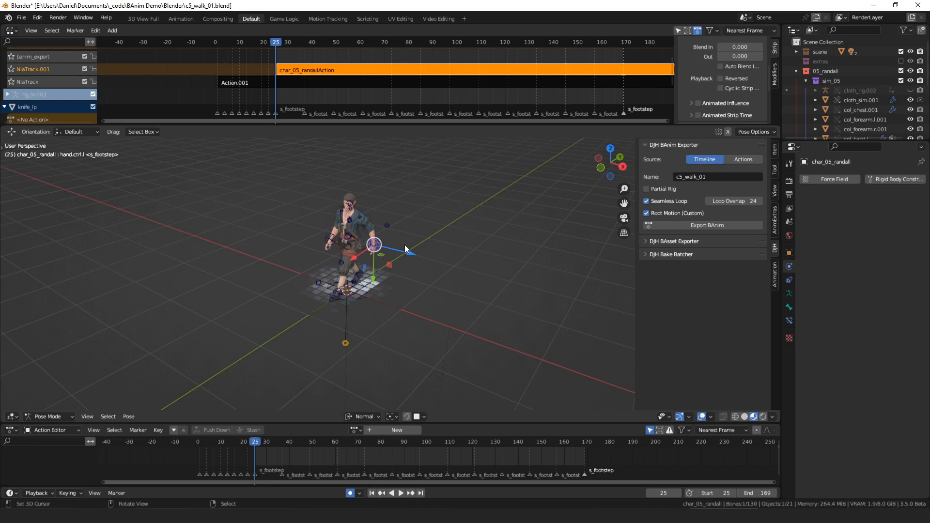
pyautogui.moveTo(388, 214); pyautogui.dragTo(402, 231, button='middle')
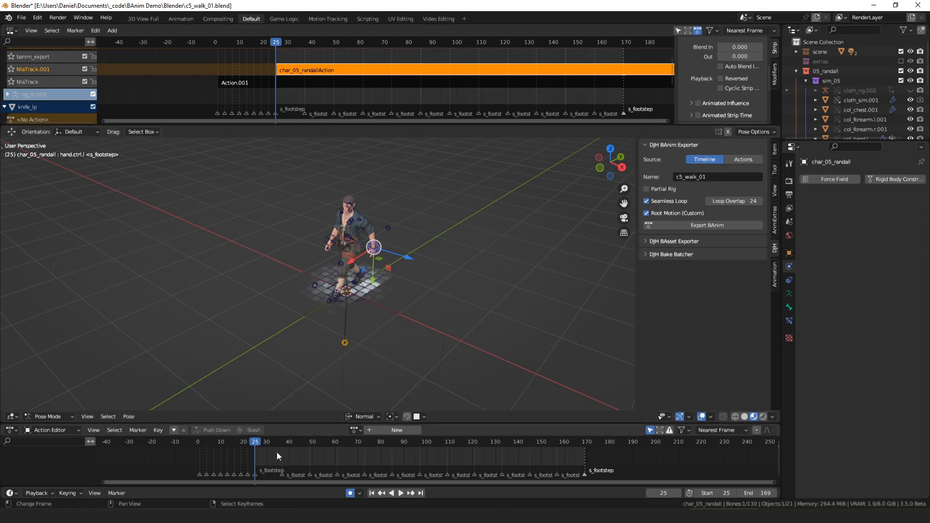
pyautogui.press('space')
pyautogui.moveTo(255, 451); pyautogui.dragTo(312, 456)
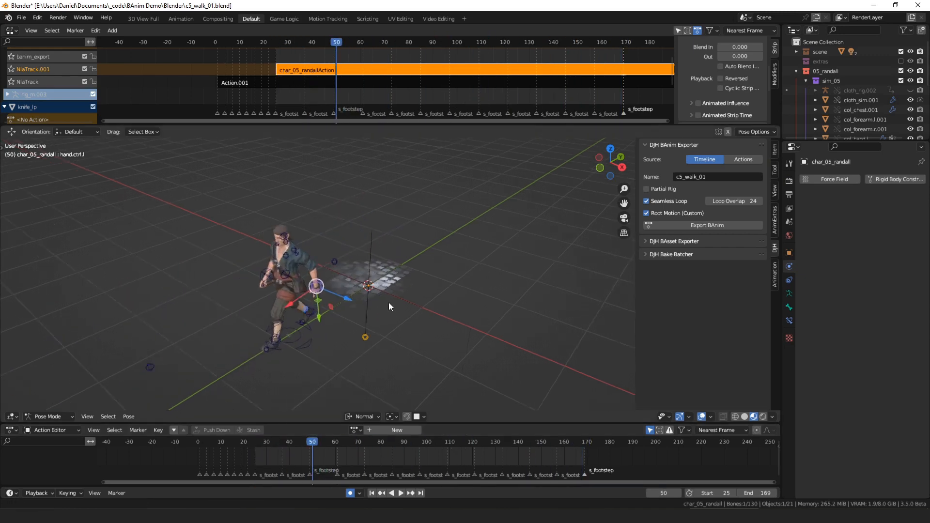
pyautogui.keyDown('shift'); pyautogui.moveTo(373, 309); pyautogui.dragTo(439, 238, button='middle'); pyautogui.keyUp('shift')
pyautogui.scroll(2, 439, 237)
pyautogui.scroll(-3, 448, 207)
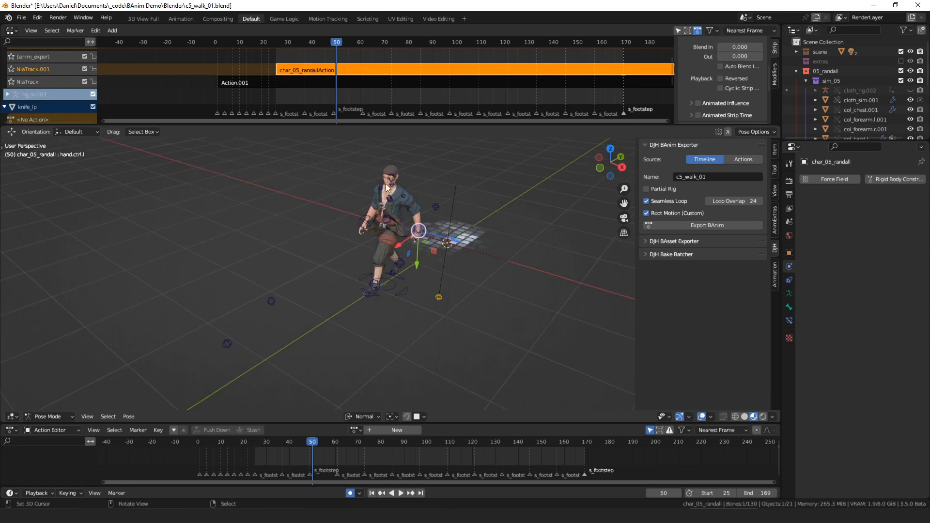
pyautogui.moveTo(266, 464); pyautogui.dragTo(323, 460)
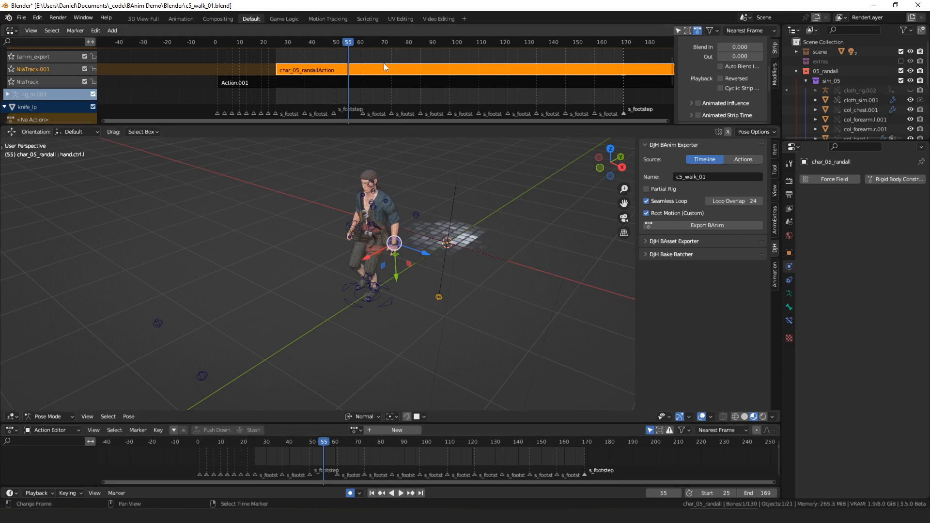
# Step: Examine the walking character up close and play its animation forward to frame 66
pyautogui.scroll(2, 403, 245)
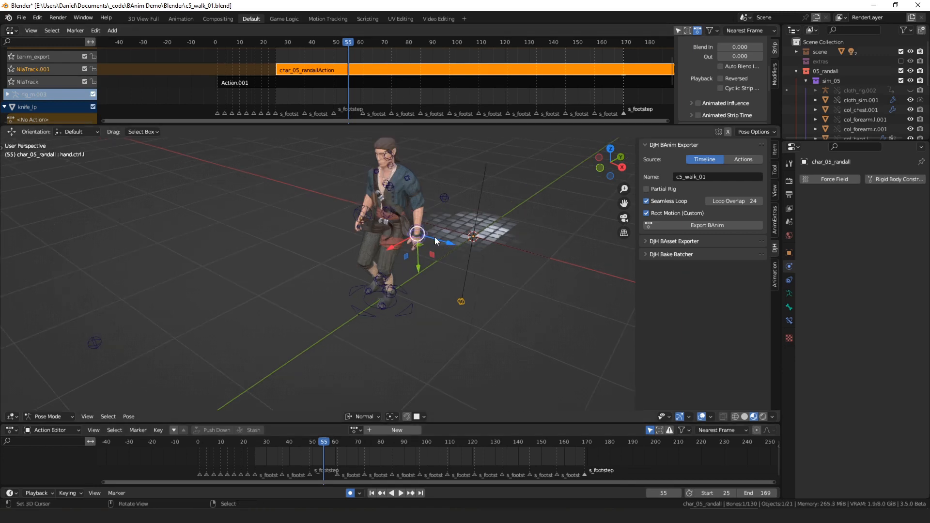
pyautogui.moveTo(444, 234); pyautogui.dragTo(464, 237, button='middle')
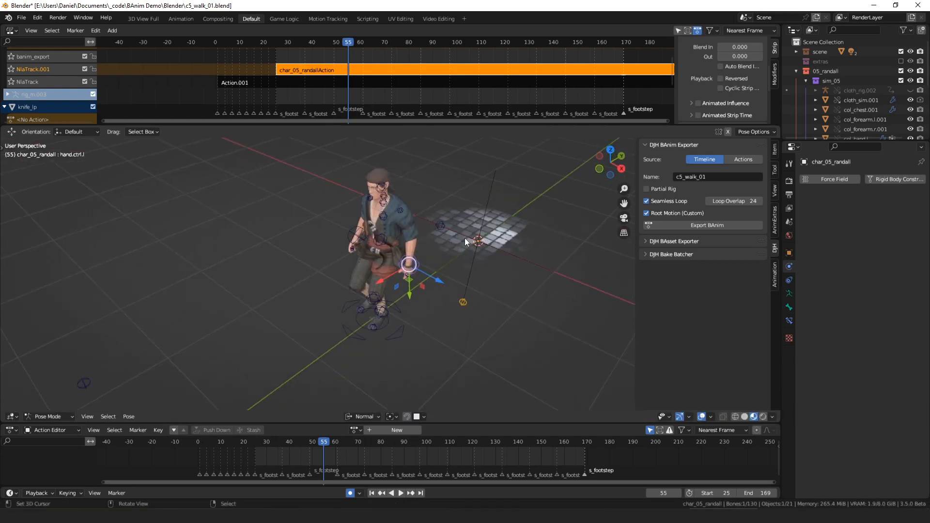
pyautogui.scroll(3, 401, 277)
pyautogui.moveTo(401, 277); pyautogui.dragTo(429, 231, button='middle')
pyautogui.scroll(-1, 429, 241)
pyautogui.press('space')
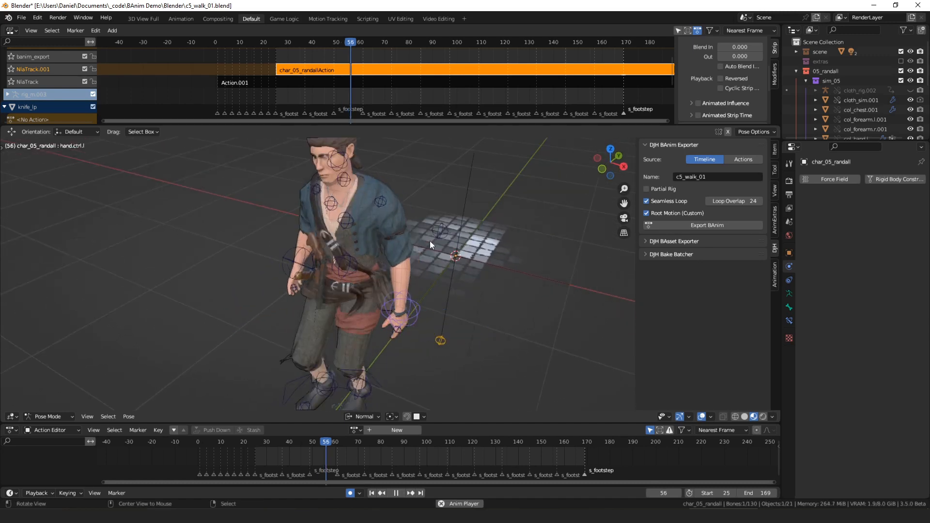
pyautogui.press('space')
pyautogui.scroll(-1, 420, 248)
pyautogui.scroll(-2, 303, 300)
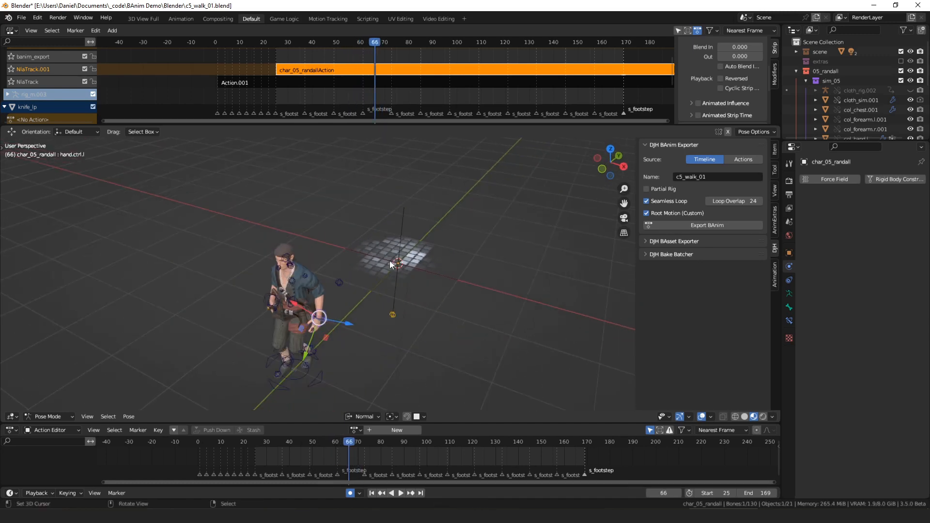
pyautogui.press('g')
pyautogui.moveTo(360, 312); pyautogui.dragTo(328, 286, button='middle')
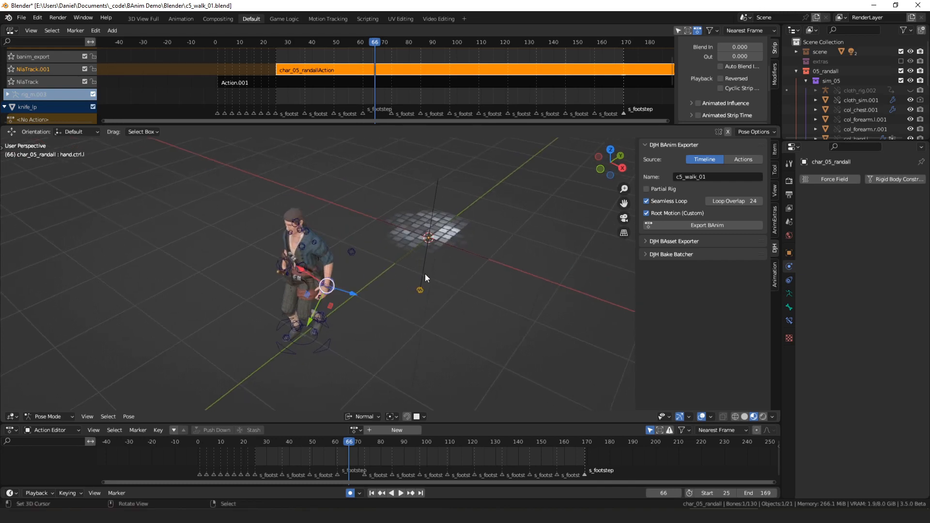
# Step: Check the BAnim exporter's Actions source, return it to Timeline, and select the character's root bone
pyautogui.click(742, 159)
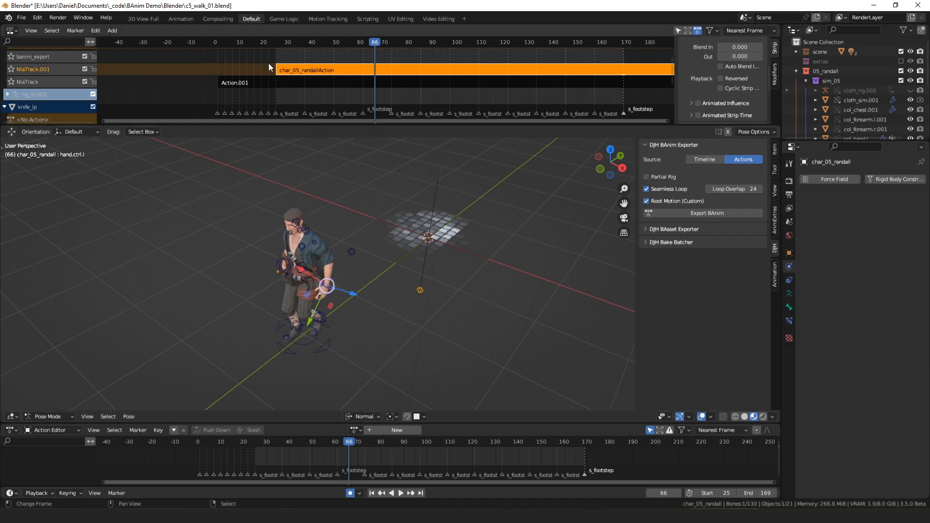
pyautogui.click(704, 160)
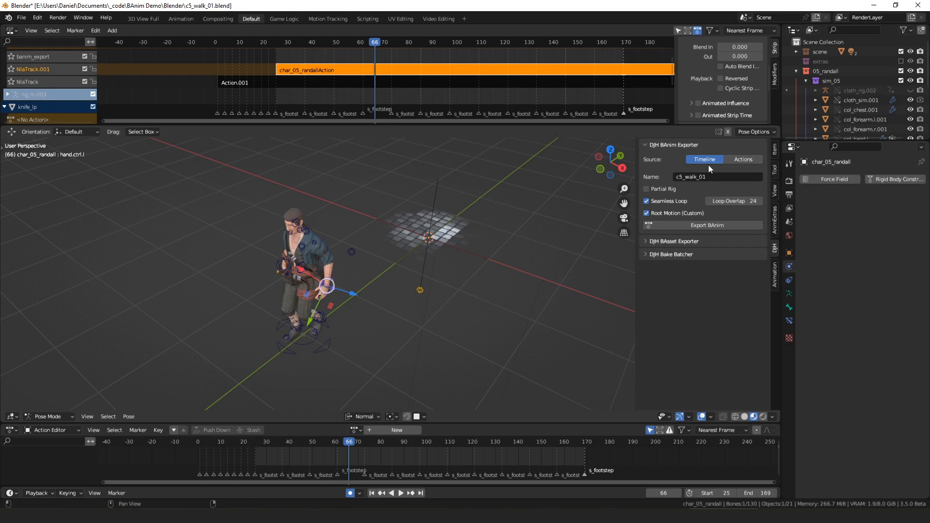
pyautogui.moveTo(409, 262); pyautogui.dragTo(332, 356, button='middle')
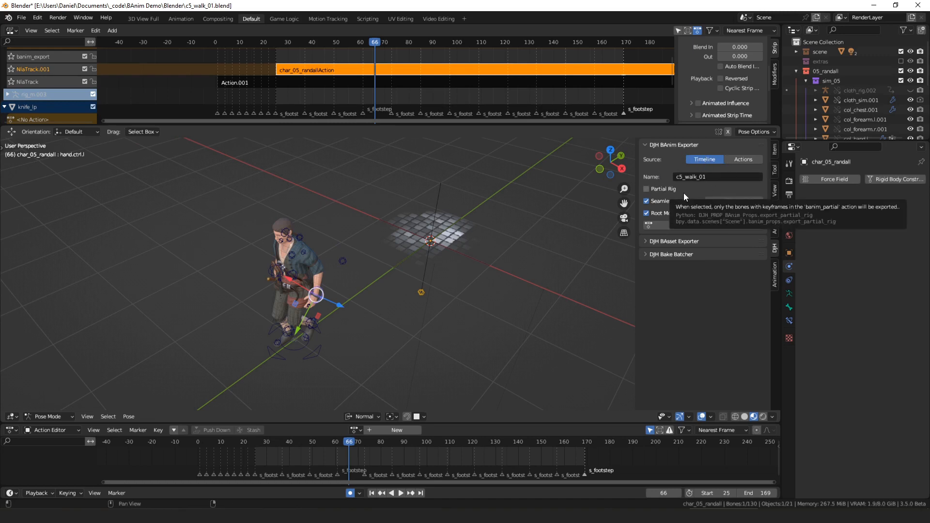
pyautogui.click(316, 345)
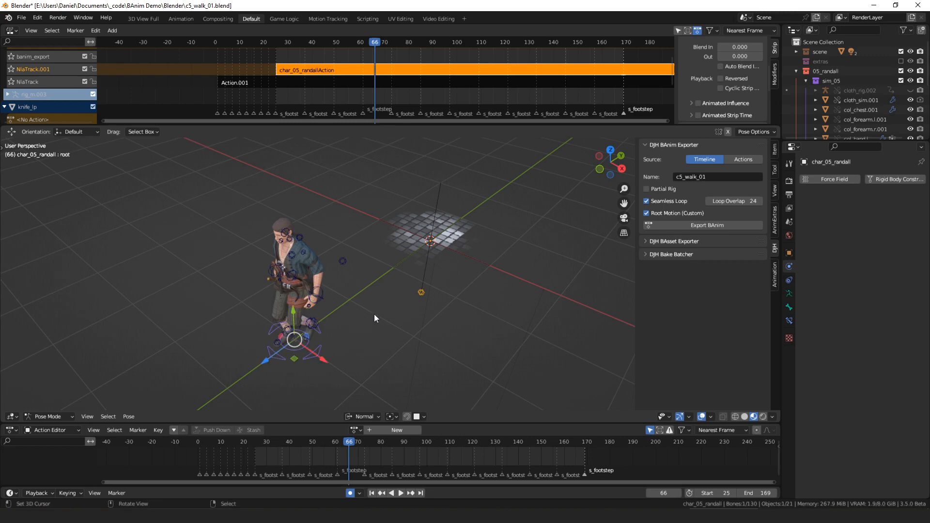
# Step: Compare the exporter's Timeline and Actions sources, look through the list of available actions, and leave the source on Timeline
pyautogui.click(722, 178)
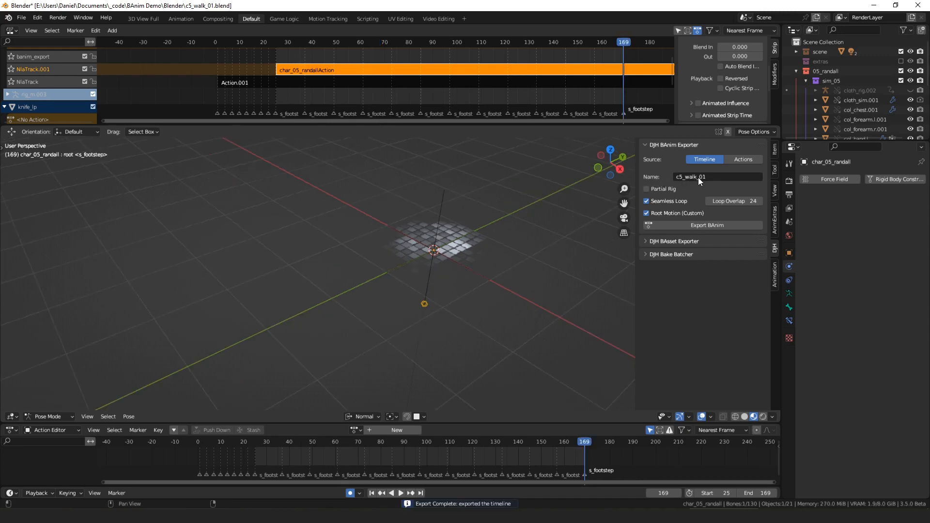
pyautogui.click(736, 158)
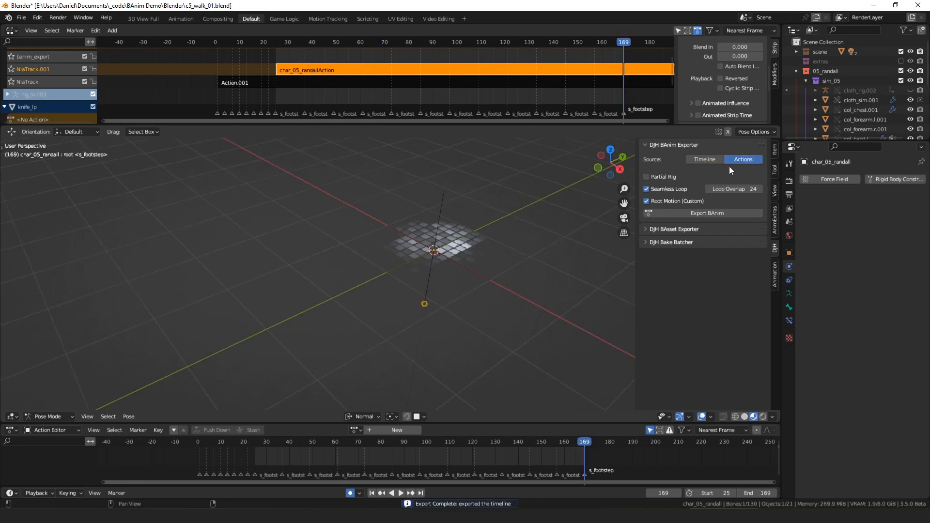
pyautogui.click(708, 161)
pyautogui.click(740, 162)
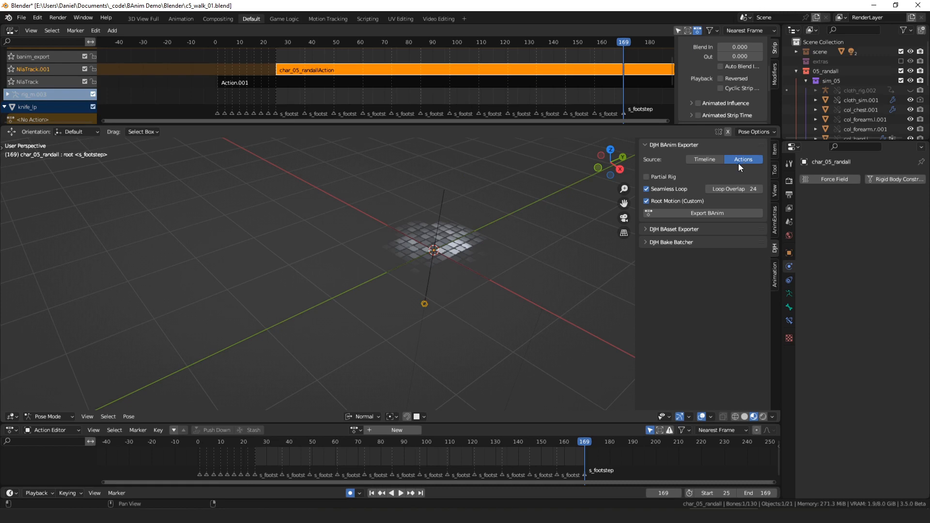
pyautogui.click(355, 430)
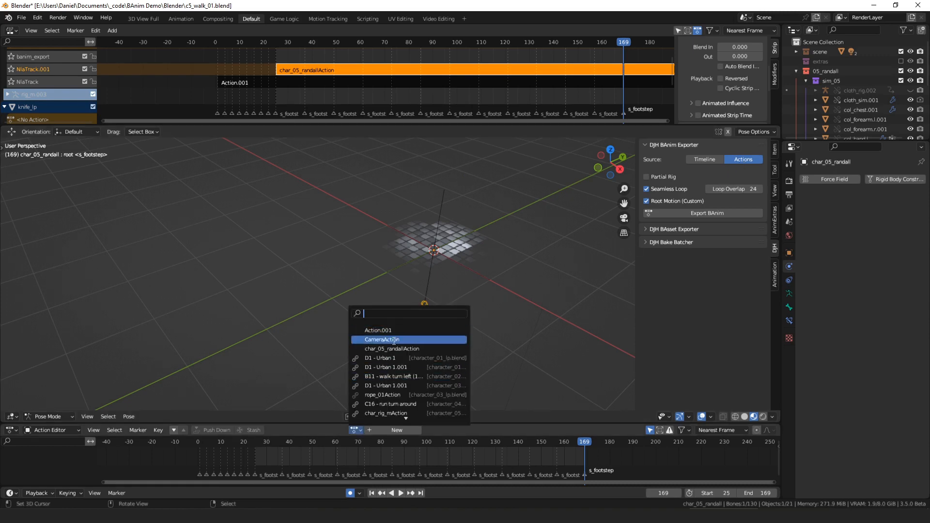
pyautogui.click(703, 159)
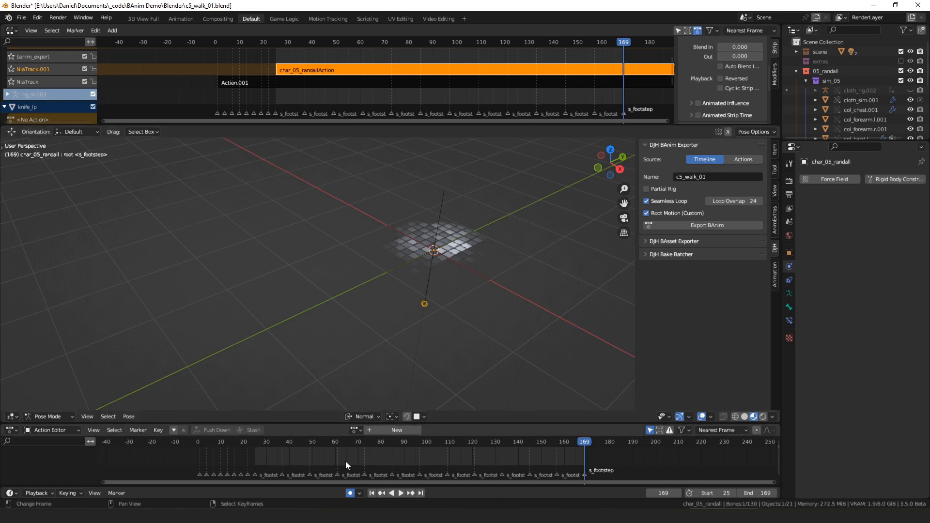
# Step: Save c5_walk_01.blend at frame 25 and open the recent file c5_knife_draw_01.blend
pyautogui.moveTo(345, 462); pyautogui.dragTo(322, 461)
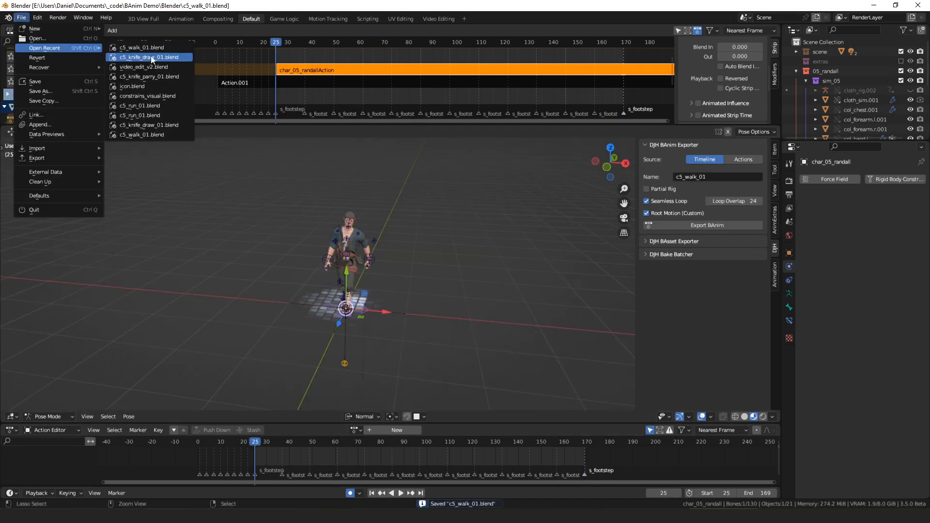
pyautogui.click(152, 57)
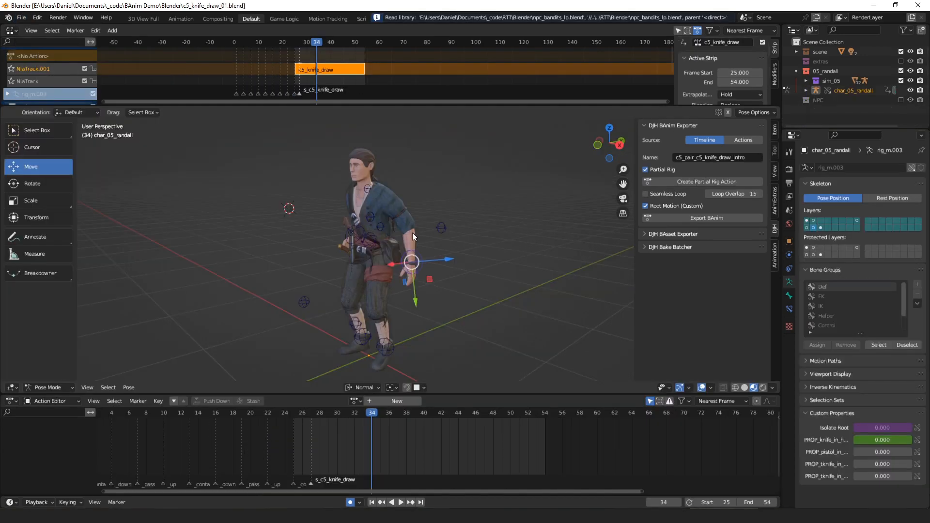
pyautogui.moveTo(413, 235); pyautogui.dragTo(445, 230, button='middle')
pyautogui.scroll(3, 350, 226)
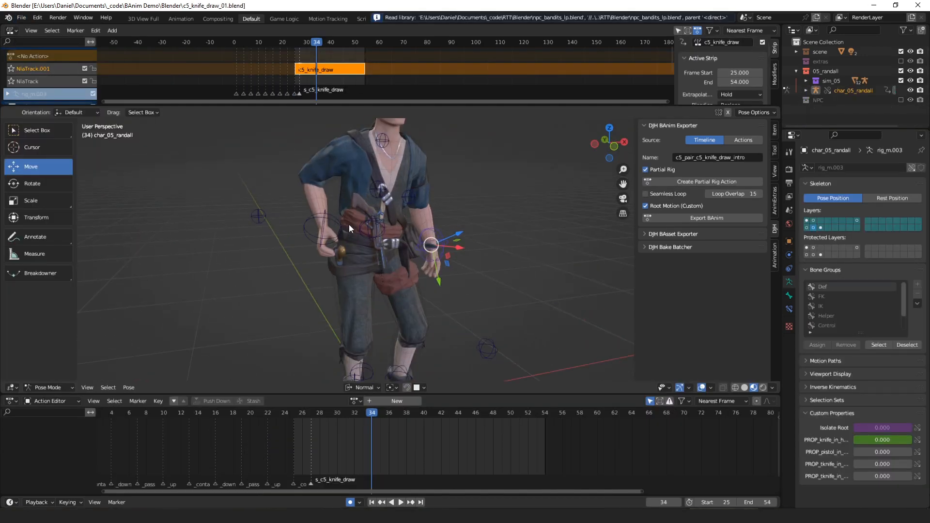
# Step: With the character's deform bones displayed, enable Partial Rig in the exporter and create the partial rig action
pyautogui.click(323, 220)
pyautogui.moveTo(322, 219); pyautogui.dragTo(370, 236, button='middle')
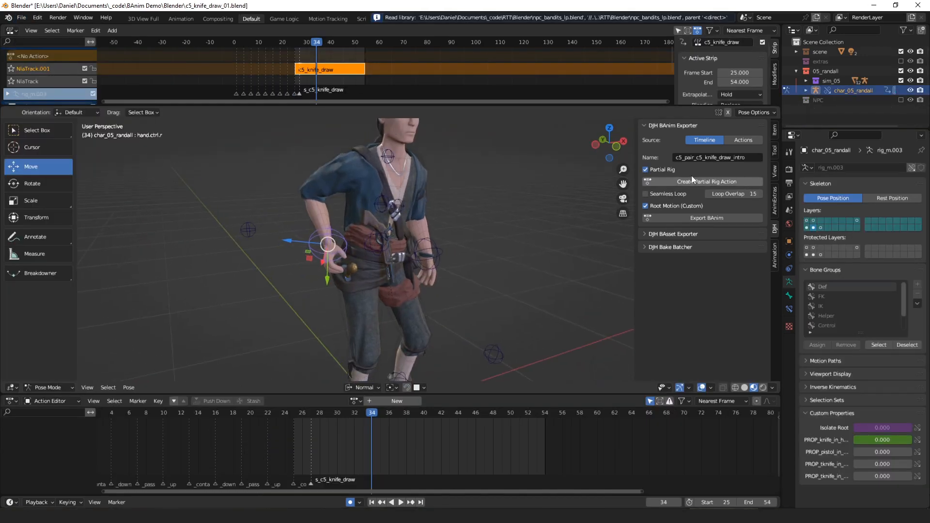
pyautogui.click(663, 170)
pyautogui.moveTo(630, 223); pyautogui.dragTo(601, 224, button='middle')
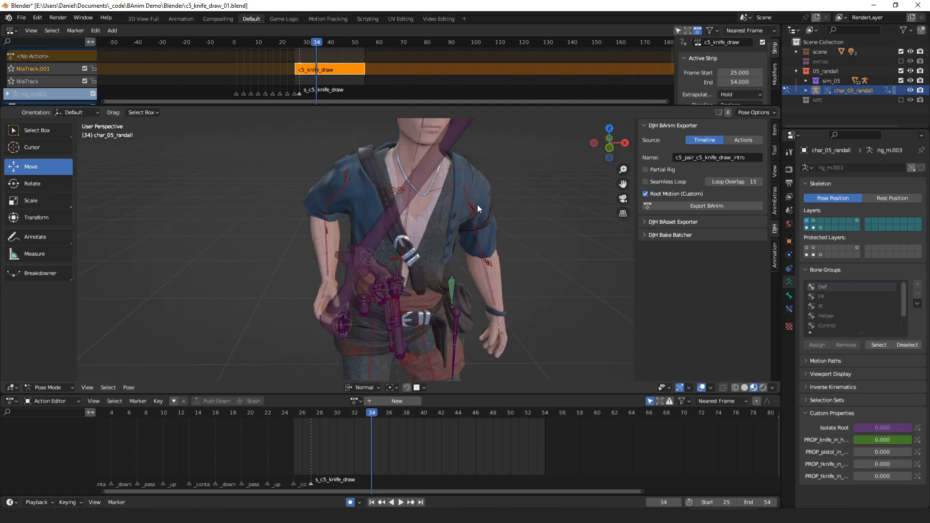
pyautogui.click(666, 168)
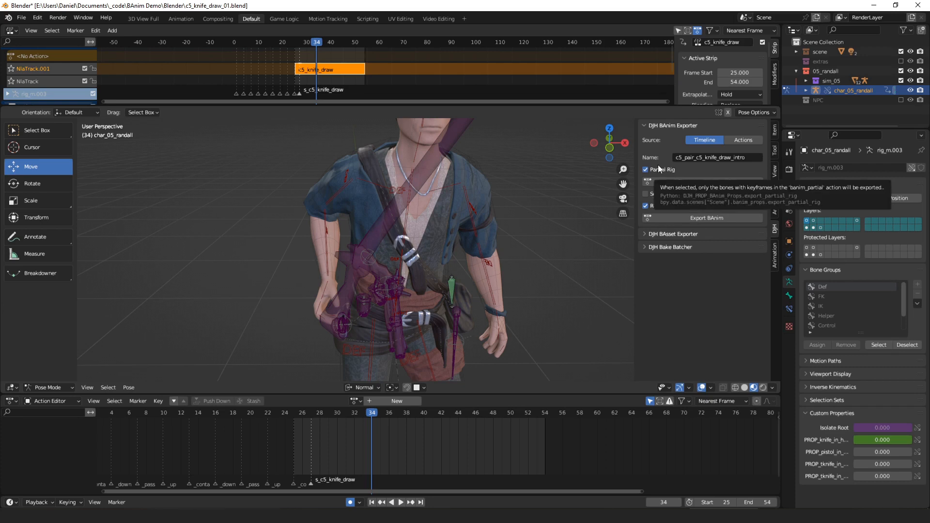
pyautogui.click(697, 182)
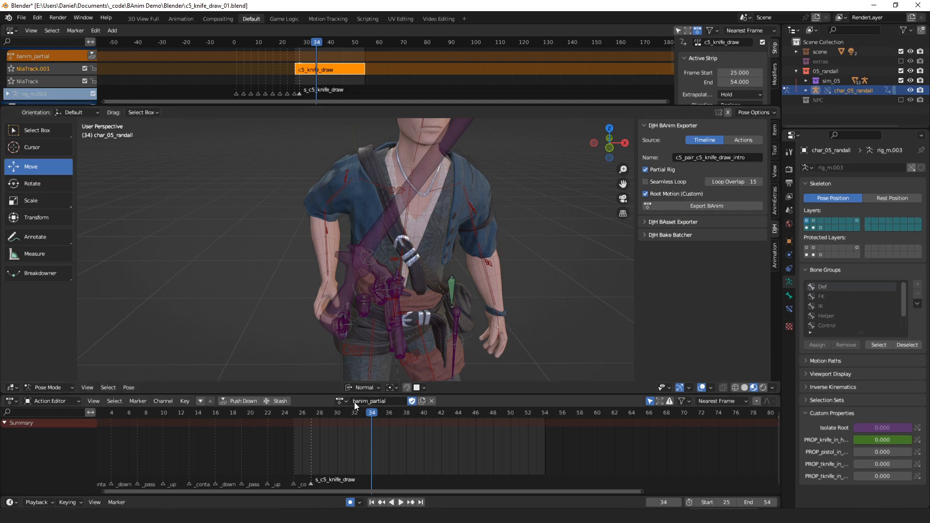
# Step: Select the deform bones of the character's right arm, from the shoulder down to the fingers
pyautogui.click(347, 184)
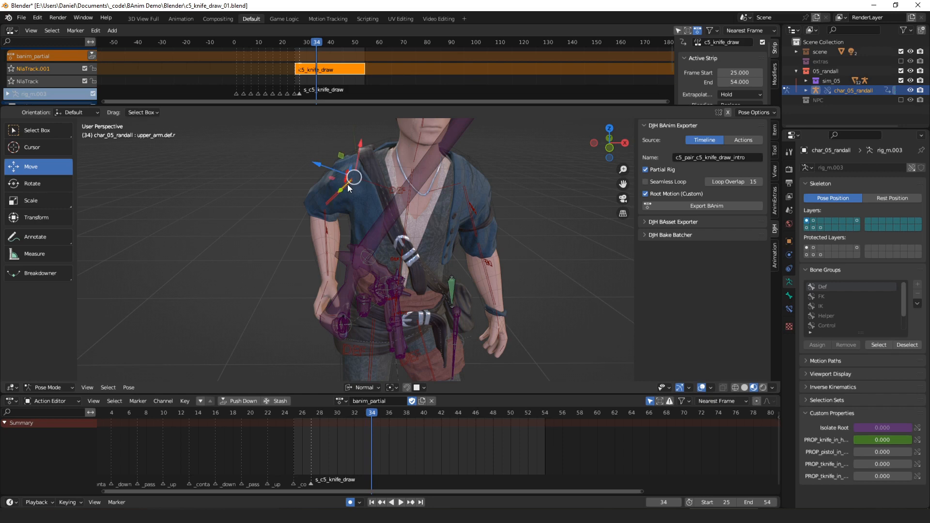
pyautogui.keyDown('shift'); pyautogui.moveTo(363, 210); pyautogui.dragTo(403, 155, button='middle'); pyautogui.keyUp('shift')
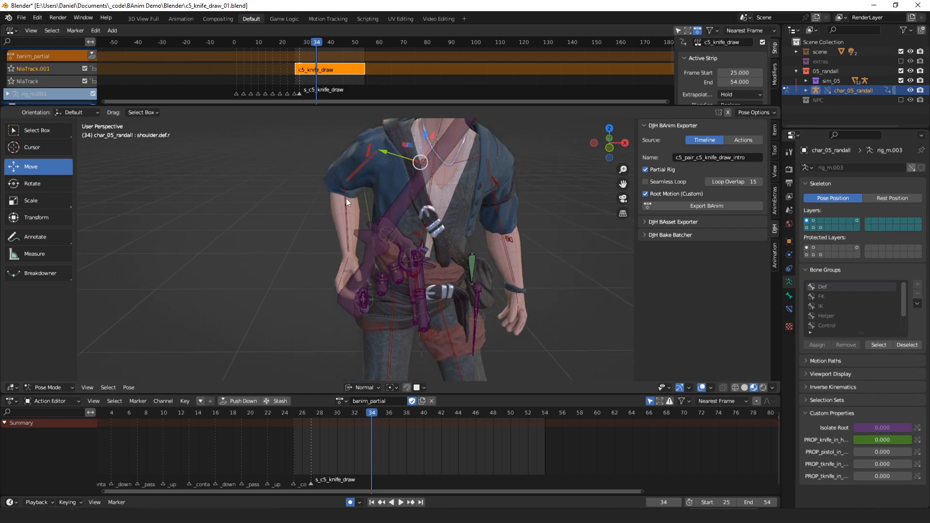
pyautogui.moveTo(355, 226); pyautogui.dragTo(434, 242, button='middle')
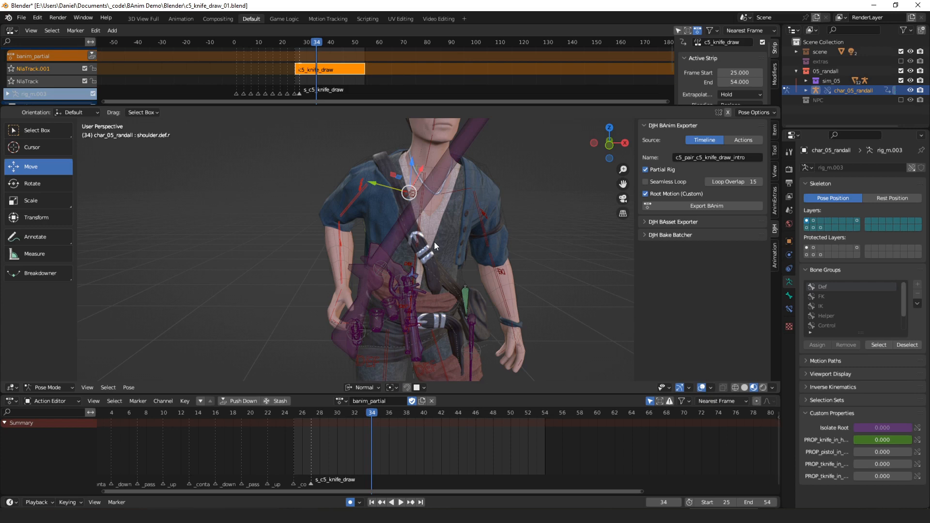
# Step: Play the knife draw animation through to frame 50 and examine the right arm's movement
pyautogui.press('space')
pyautogui.moveTo(446, 240); pyautogui.dragTo(454, 252, button='middle')
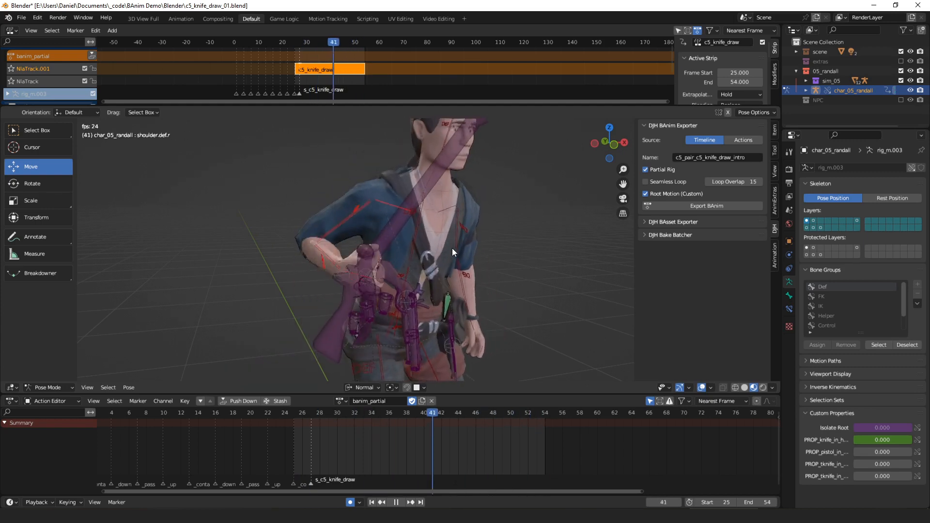
pyautogui.press('space')
pyautogui.moveTo(454, 234); pyautogui.dragTo(434, 288, button='middle')
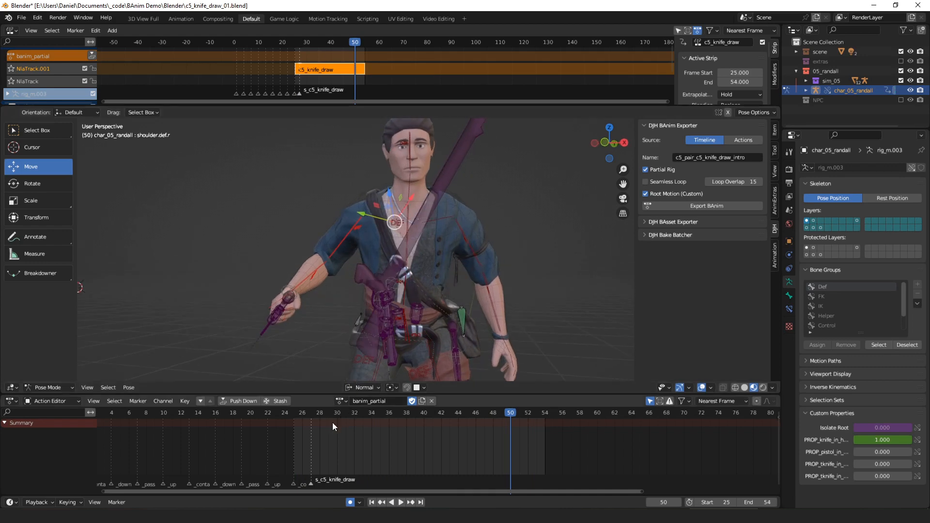
# Step: Key Location & Rotation for the selected right arm bones at frame 27 in banim_partial, and select the shoulder.def.r channel in the enlarged Action Editor
pyautogui.click(312, 436)
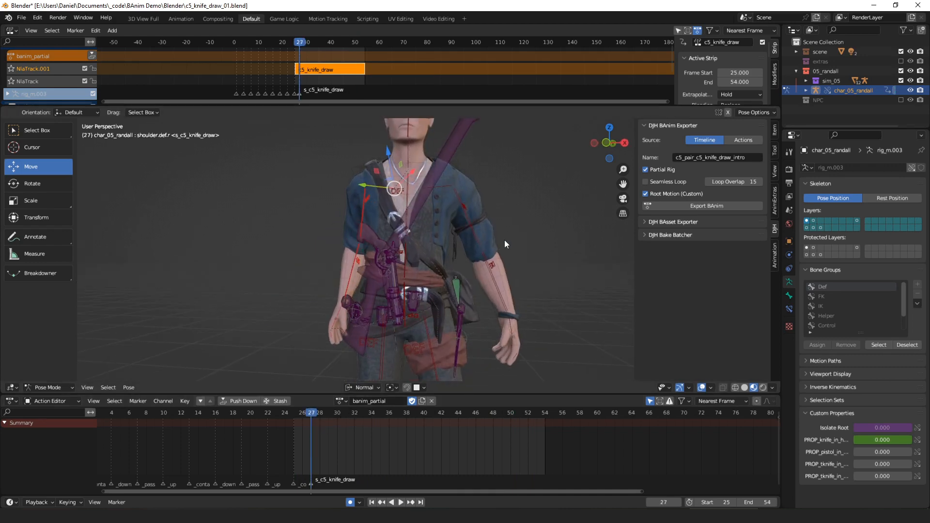
pyautogui.press('i')
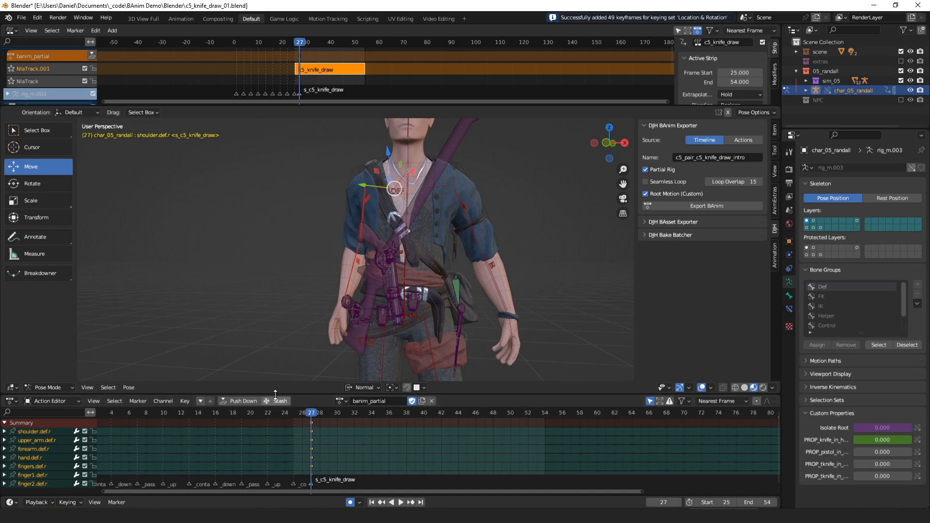
pyautogui.moveTo(275, 394); pyautogui.dragTo(274, 328)
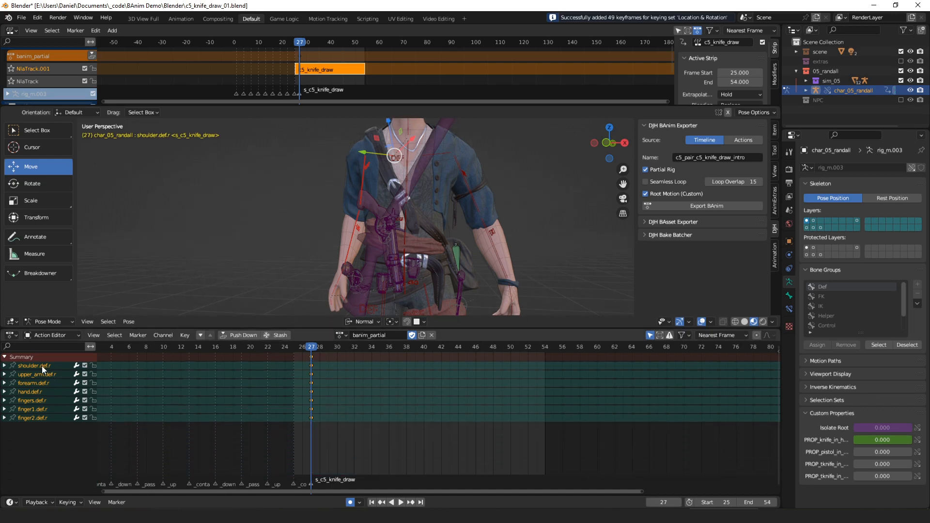
pyautogui.click(43, 368)
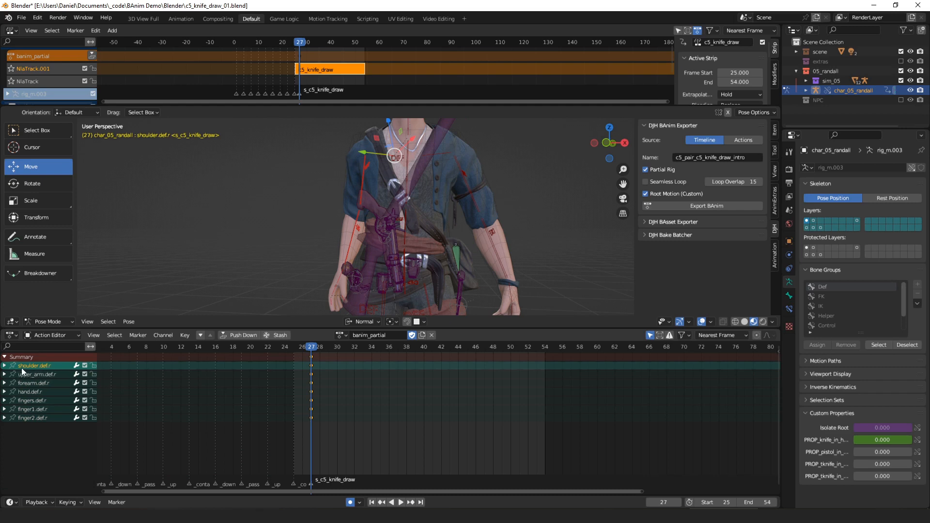
# Step: Unlink the banim_partial action from the rig and export the timeline as the partial-rig BAnim c5_pair_c5_knife_draw_intro
pyautogui.moveTo(189, 298); pyautogui.dragTo(236, 296, button='middle')
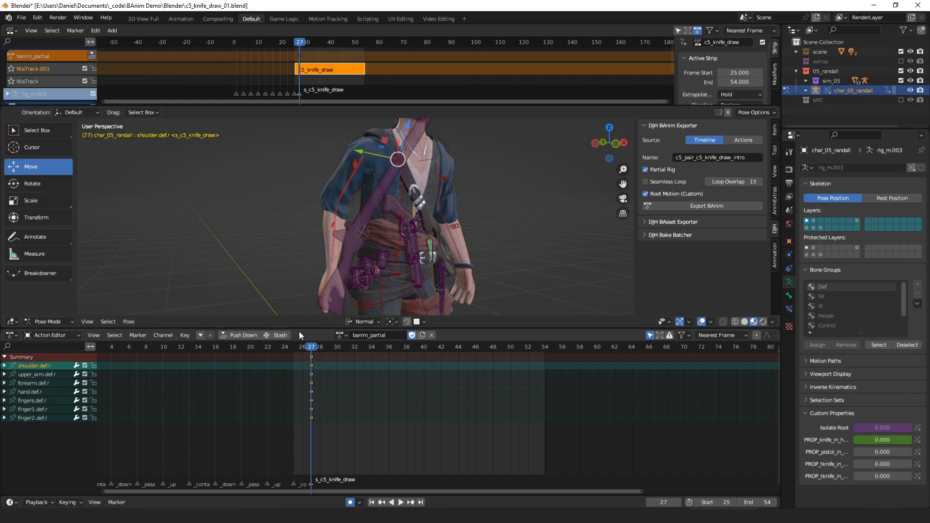
pyautogui.moveTo(303, 328); pyautogui.dragTo(303, 337)
pyautogui.moveTo(358, 247); pyautogui.dragTo(347, 195, button='middle')
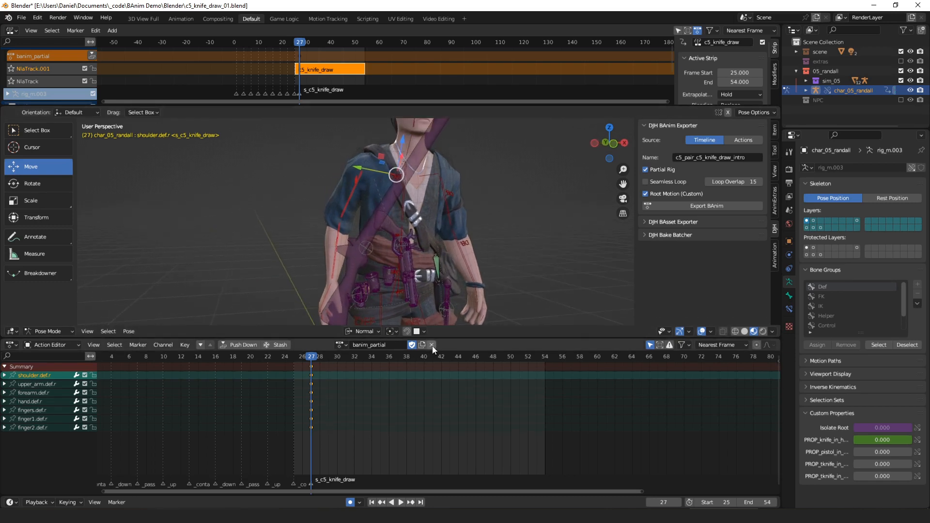
pyautogui.moveTo(383, 235); pyautogui.dragTo(378, 240, button='middle')
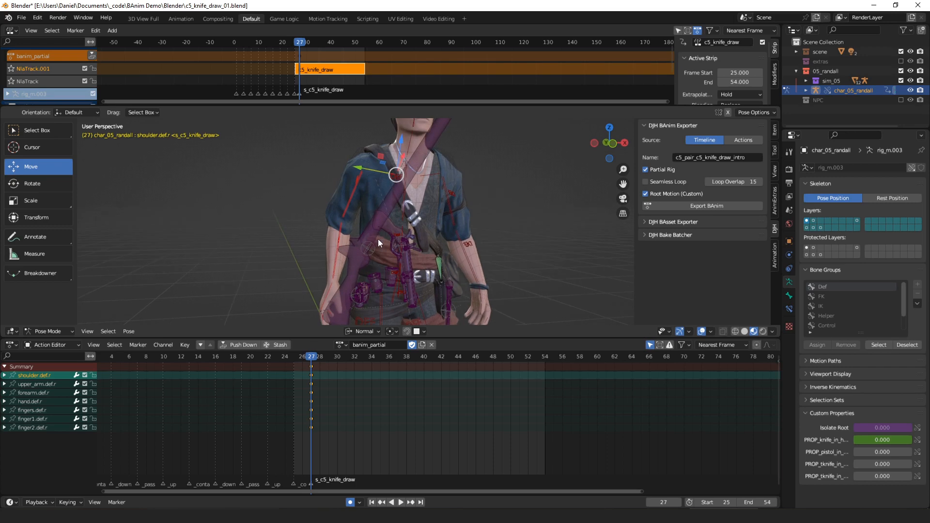
pyautogui.click(432, 344)
pyautogui.moveTo(411, 286); pyautogui.dragTo(465, 242, button='middle')
pyautogui.click(702, 204)
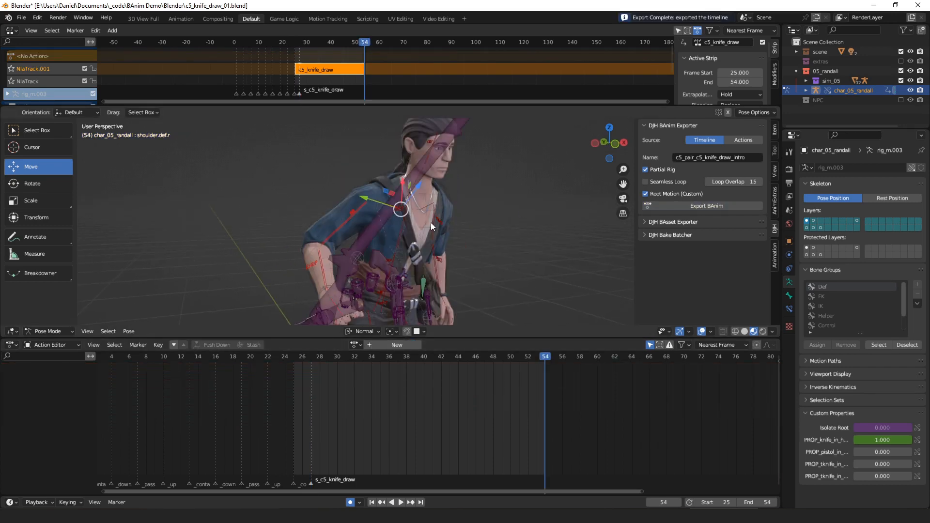
pyautogui.moveTo(410, 225); pyautogui.dragTo(488, 276, button='middle')
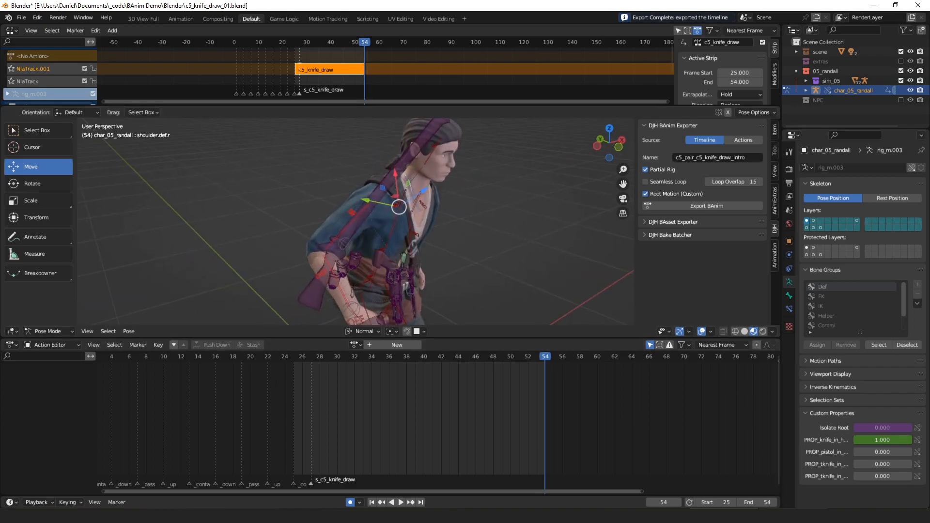
# Step: Switch to Unity and play a close-up preview of the c5_pair_c5_knife_draw_intro clip
pyautogui.hotkey('alt', 'Tab')
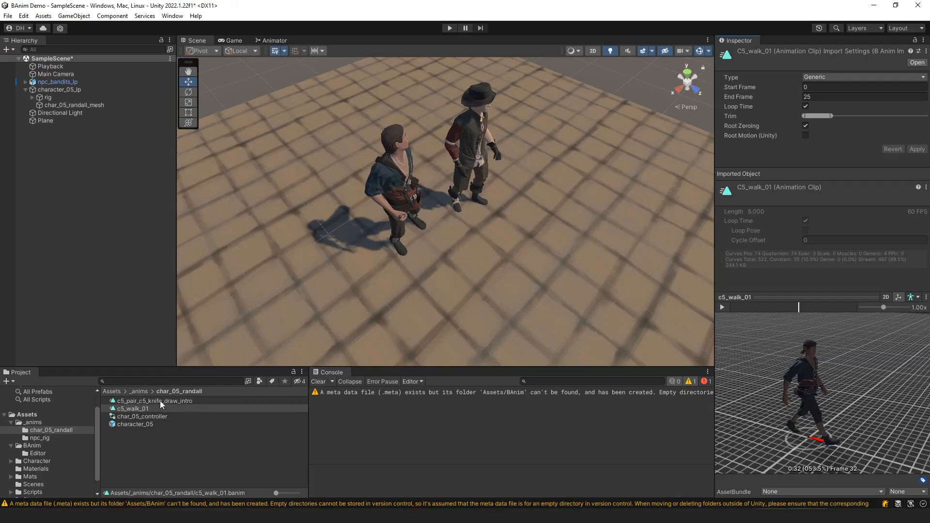
pyautogui.click(162, 399)
pyautogui.click(722, 307)
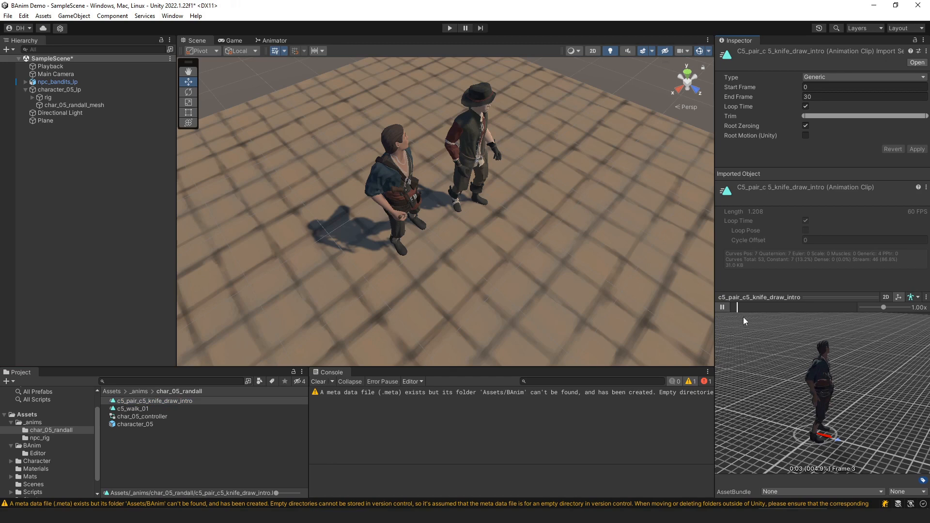
pyautogui.moveTo(871, 370); pyautogui.dragTo(851, 371, button='right')
pyautogui.scroll(4, 836, 370)
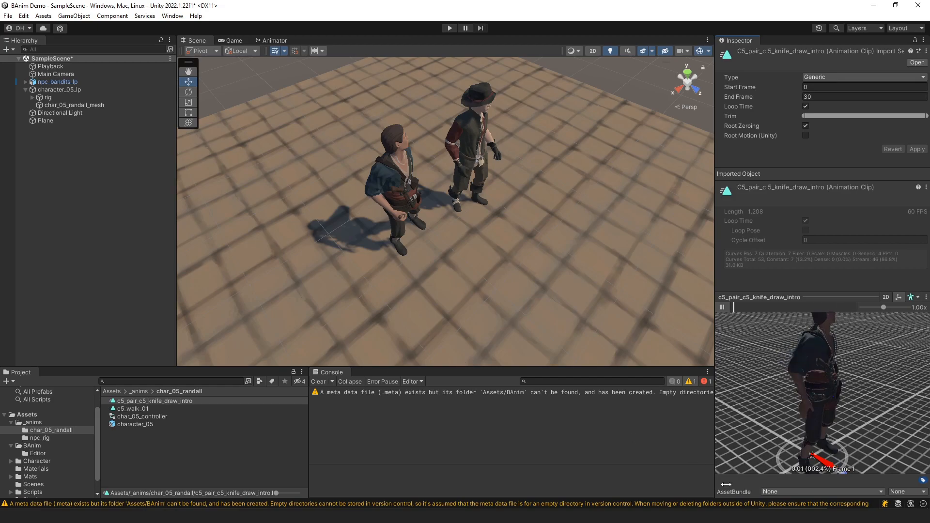
# Step: Return to Blender, save the knife draw file, and open the recent file c5_walk_01.blend
pyautogui.click(724, 510)
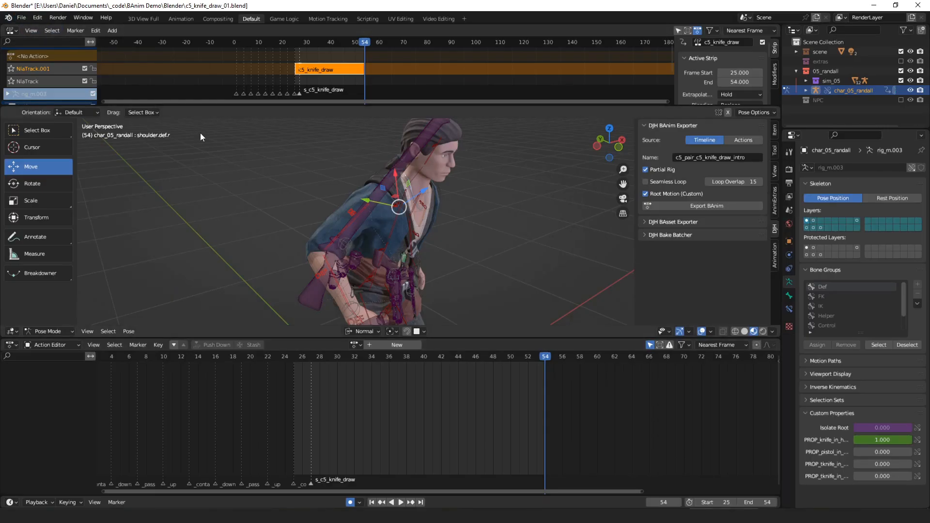
pyautogui.hotkey('ctrl', 's')
pyautogui.click(22, 17)
pyautogui.moveTo(45, 48)
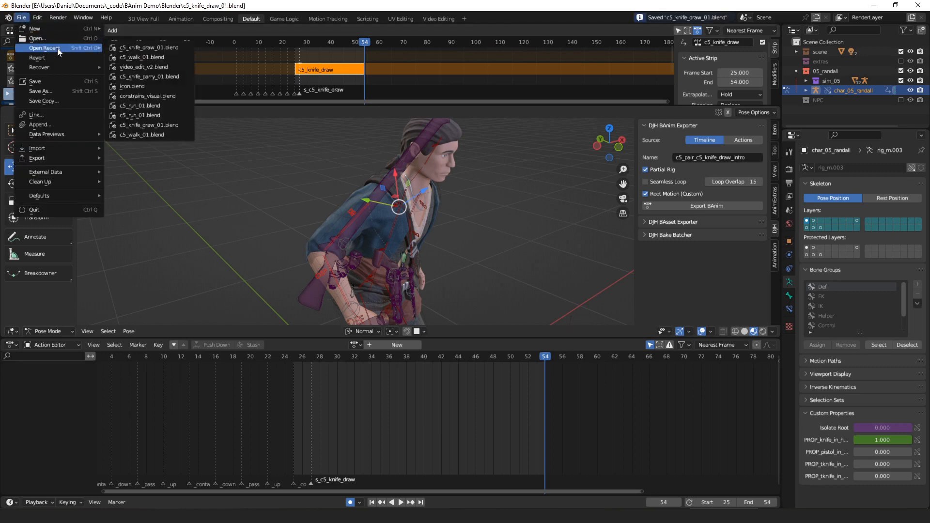
pyautogui.click(141, 57)
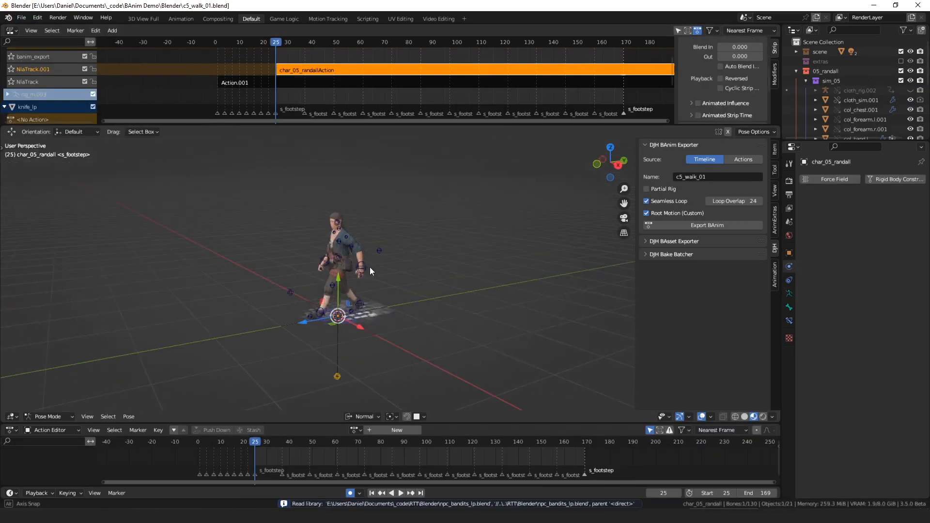
# Step: Play the walk animation and examine the character from the side at frame 42
pyautogui.press('space')
pyautogui.press('space')
pyautogui.keyDown('shift'); pyautogui.moveTo(349, 269); pyautogui.dragTo(399, 253, button='middle'); pyautogui.keyUp('shift')
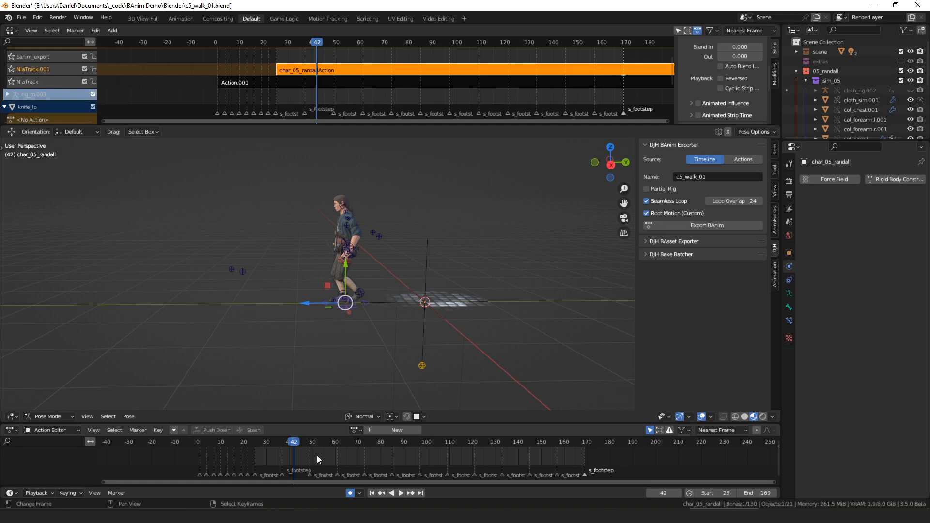
# Step: Mark frames 137 to 170 of the walk as a preview range, and clear that range again
pyautogui.press('p')
pyautogui.moveTo(317, 457); pyautogui.dragTo(257, 464)
pyautogui.press('b')
pyautogui.moveTo(584, 458); pyautogui.dragTo(512, 468)
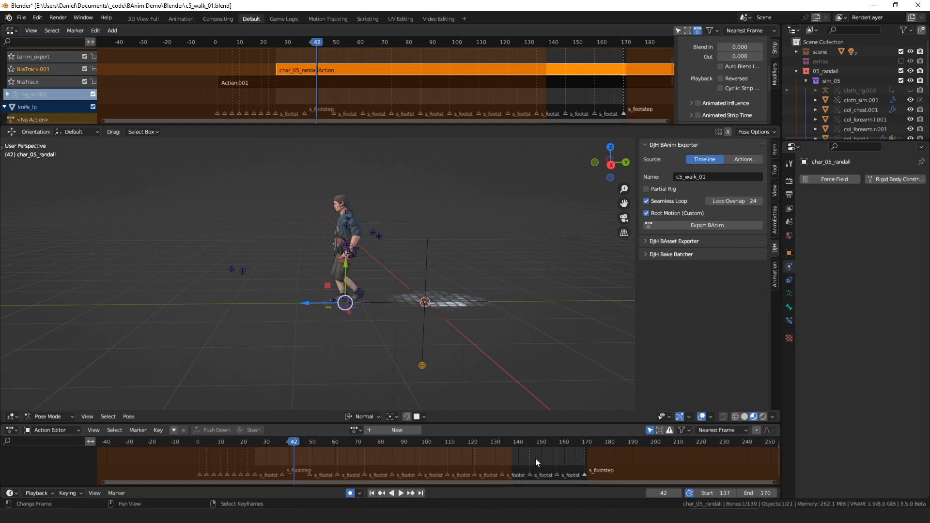
pyautogui.hotkey('ctrl', 'alt', 'p')
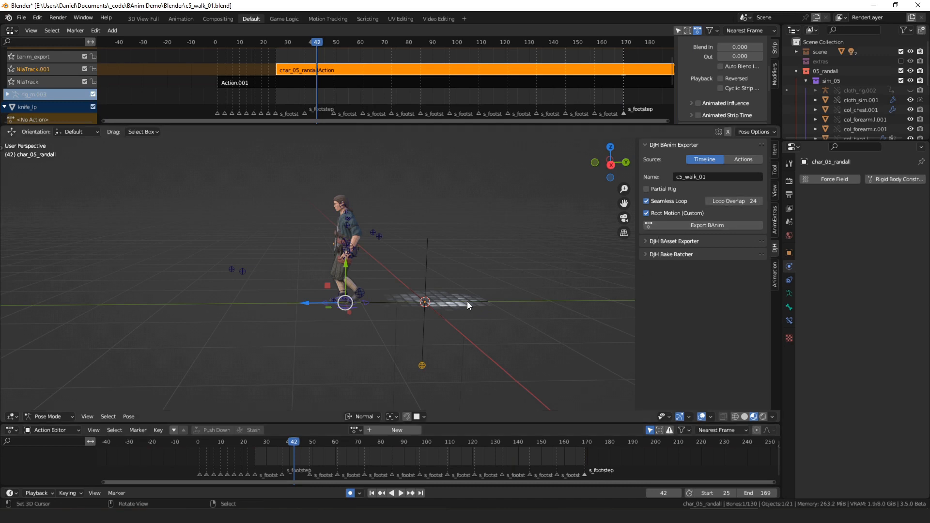
# Step: Scrub the start and end portions of the walk timeline to compare their poses, stopping at frame 33
pyautogui.moveTo(295, 443); pyautogui.dragTo(271, 455)
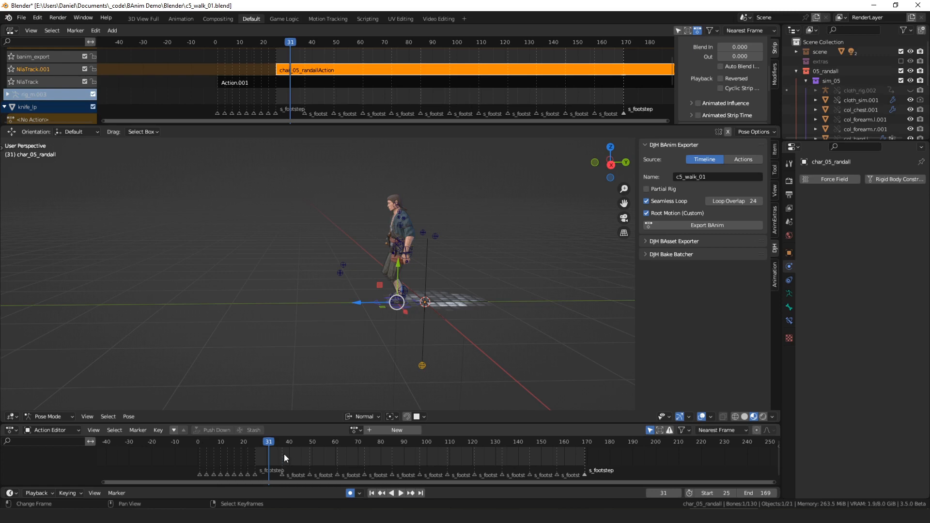
pyautogui.moveTo(573, 455); pyautogui.dragTo(536, 458)
pyautogui.click(273, 454)
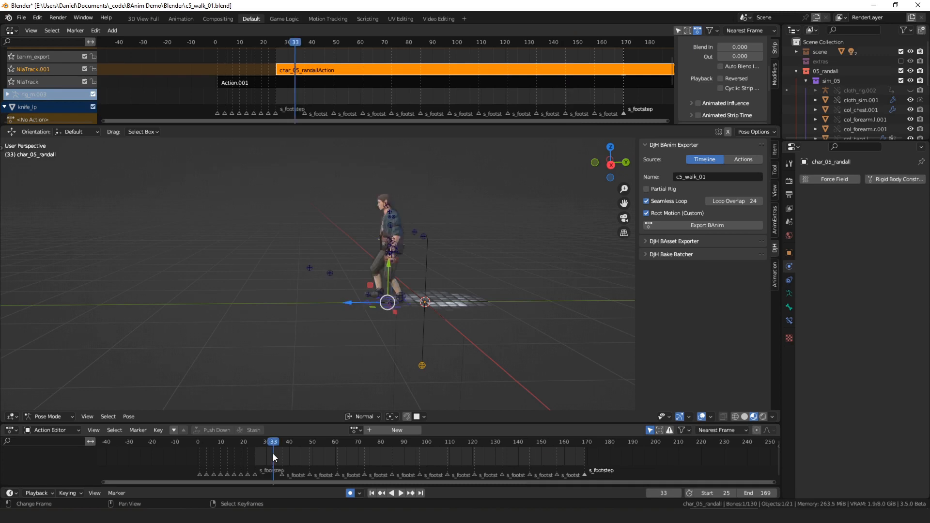
# Step: Examine the walking character from a raised angle, and check the knife draw clip's Root Motion (Unity) setting in Unity
pyautogui.moveTo(334, 300); pyautogui.dragTo(352, 249, button='middle')
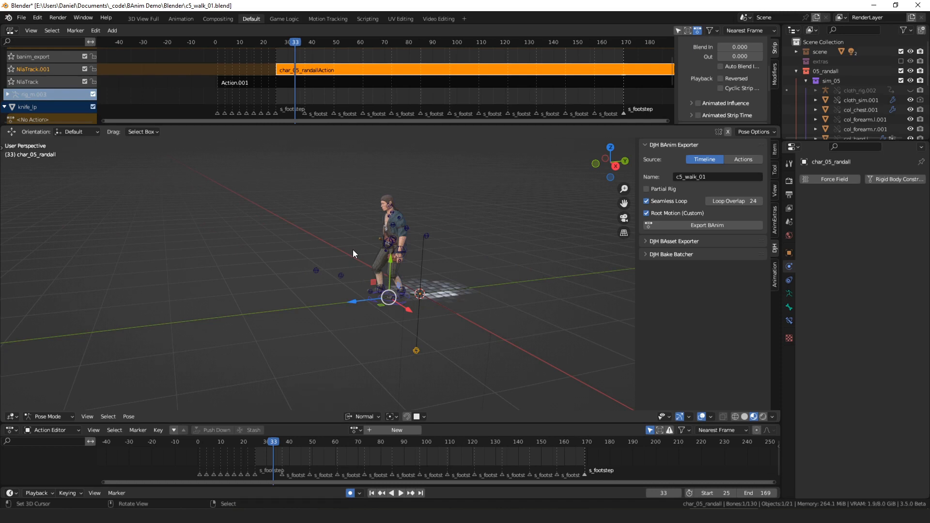
pyautogui.keyDown('shift'); pyautogui.moveTo(440, 257); pyautogui.dragTo(419, 307, button='middle'); pyautogui.keyUp('shift')
pyautogui.scroll(2, 418, 302)
pyautogui.rightClick(417, 288)
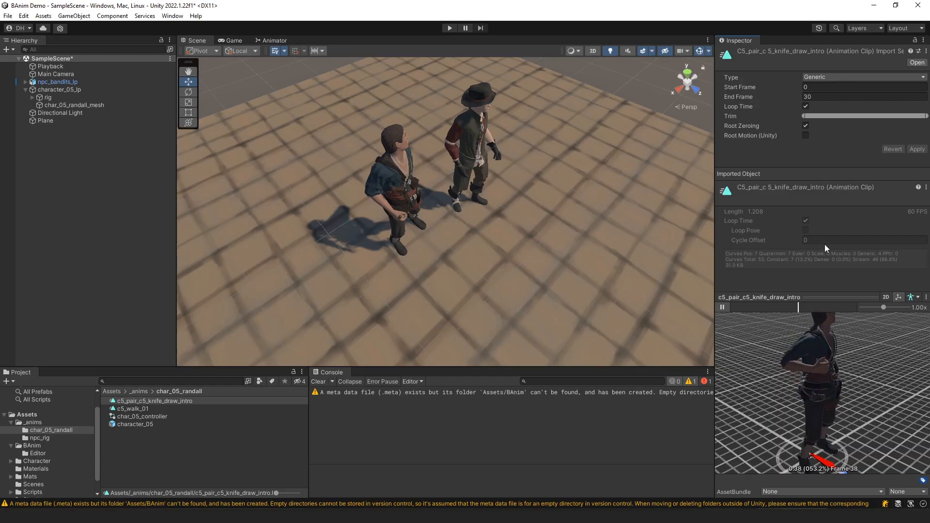
pyautogui.click(805, 135)
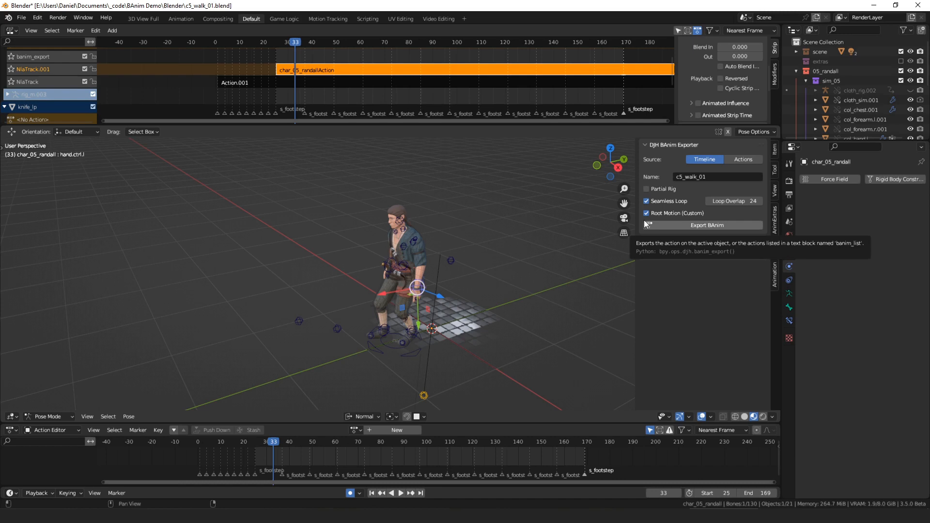
# Step: Back in Blender, select the root_motion bone between the character's feet and inspect it up close
pyautogui.keyDown('shift'); pyautogui.moveTo(481, 272); pyautogui.dragTo(501, 255, button='middle'); pyautogui.keyUp('shift')
pyautogui.click(434, 306)
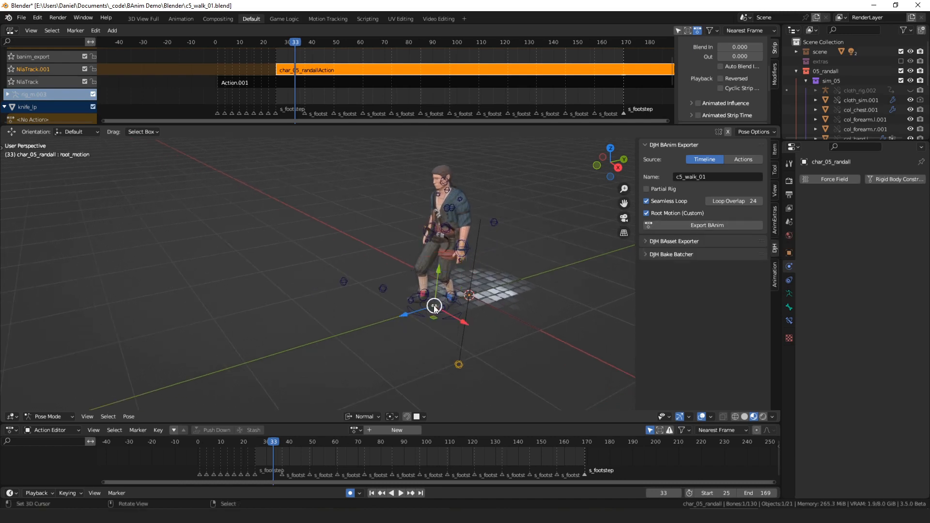
pyautogui.press('KP_Decimal')
pyautogui.scroll(-5, 433, 305)
pyautogui.moveTo(361, 263)
pyautogui.mouseDown(button='middle')
pyautogui.moveTo(383, 291)
pyautogui.moveTo(414, 286)
pyautogui.moveTo(373, 273)
pyautogui.moveTo(385, 260)
pyautogui.moveTo(353, 272)
pyautogui.mouseUp(button='middle')
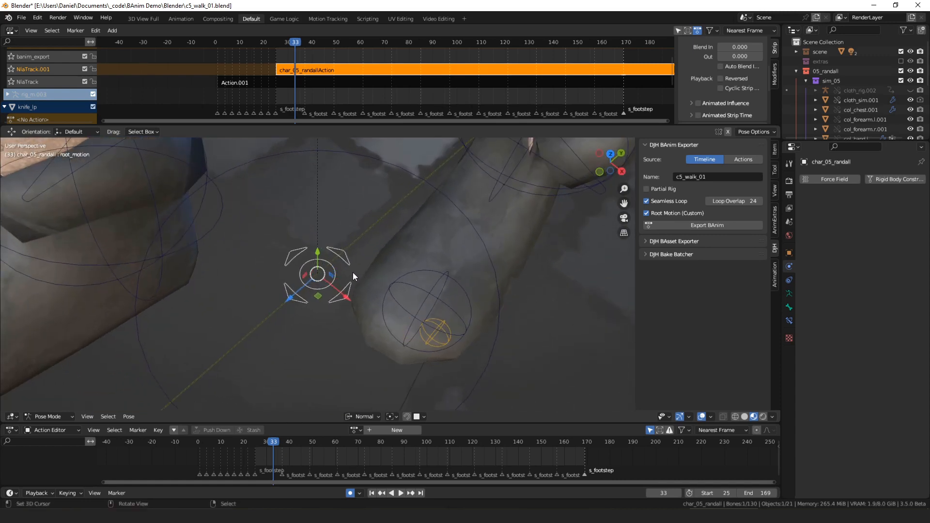
pyautogui.moveTo(284, 216); pyautogui.dragTo(380, 272, button='middle')
# Step: Try to move the root_motion bone and the root bone freely around the character's feet at frame 33
pyautogui.press('g')
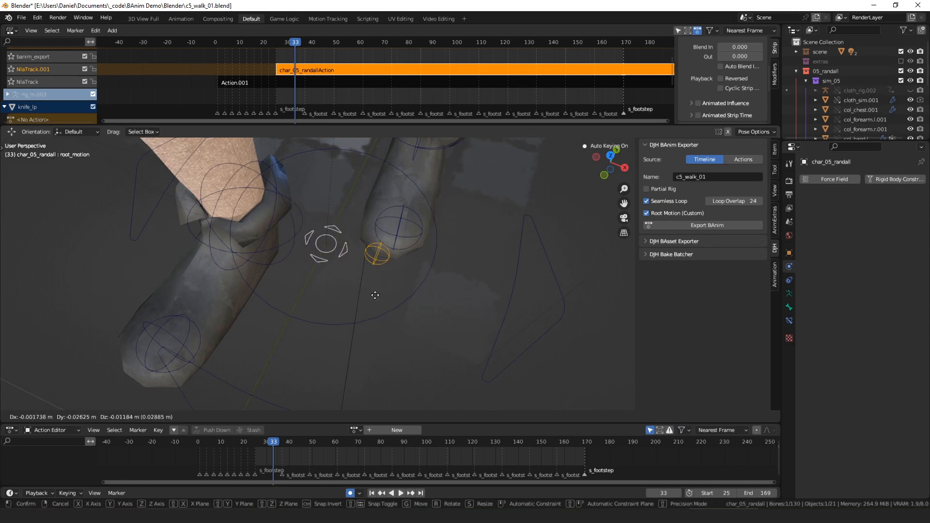
pyautogui.click(388, 314)
pyautogui.click(388, 314)
pyautogui.press('g')
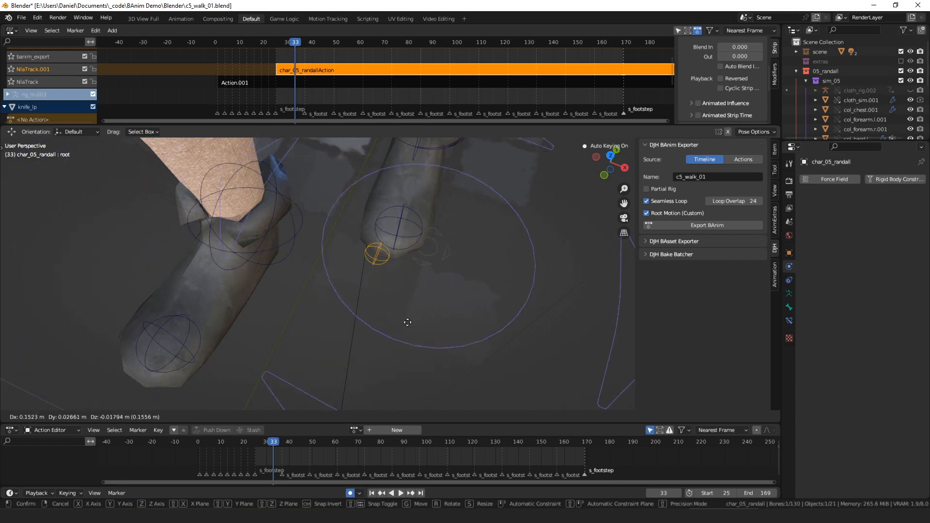
pyautogui.rightClick(438, 315)
pyautogui.scroll(-9, 414, 264)
pyautogui.scroll(6, 353, 266)
pyautogui.click(353, 265)
pyautogui.press('g')
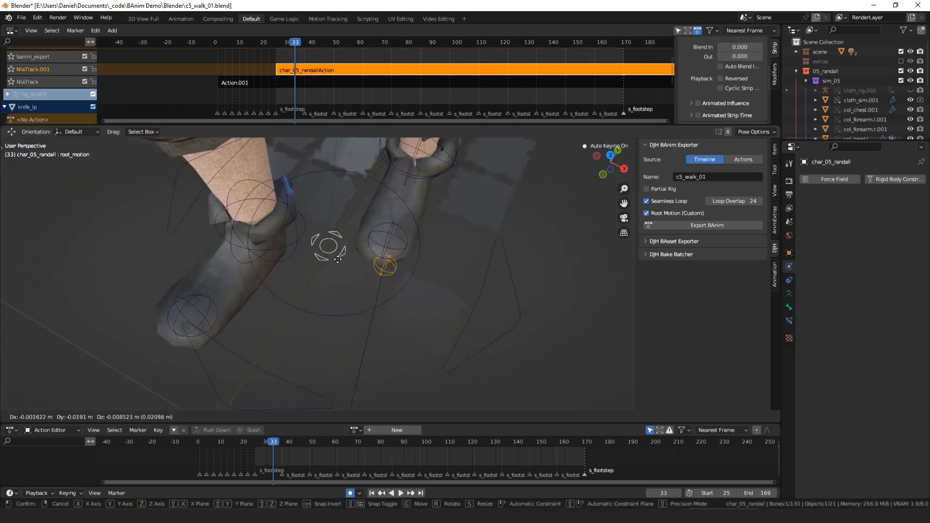
pyautogui.rightClick(370, 315)
pyautogui.click(362, 309)
pyautogui.click(357, 314)
# Step: Play the walk and examine how the root_motion bone travels with the character, stopping at frame 43
pyautogui.scroll(-3, 359, 315)
pyautogui.moveTo(369, 306); pyautogui.dragTo(264, 280, button='middle')
pyautogui.press('space')
pyautogui.press('space')
pyautogui.moveTo(367, 454); pyautogui.dragTo(296, 451)
# Step: Try to move the root_motion bone forward along the walking direction at frame 43
pyautogui.scroll(4, 455, 243)
pyautogui.rightClick(493, 223)
pyautogui.moveTo(493, 223); pyautogui.dragTo(487, 238, button='middle')
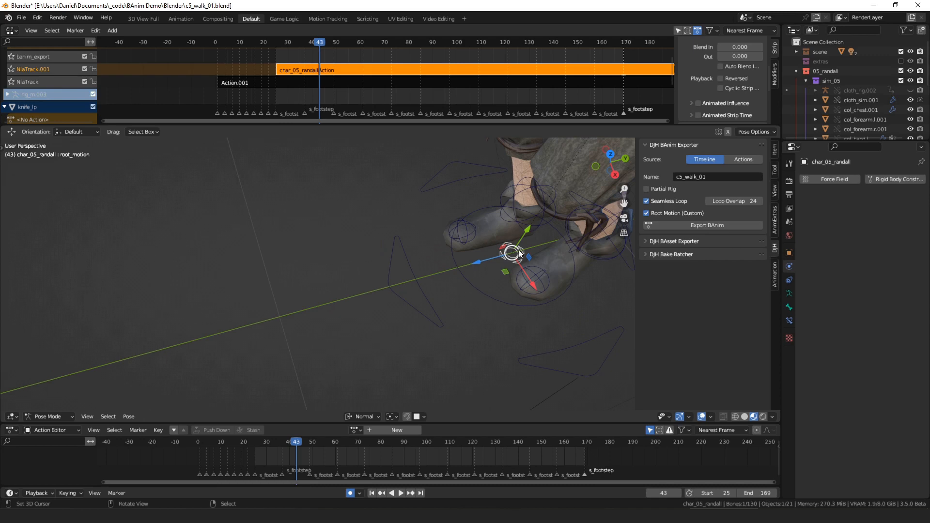
pyautogui.moveTo(486, 262); pyautogui.dragTo(473, 266)
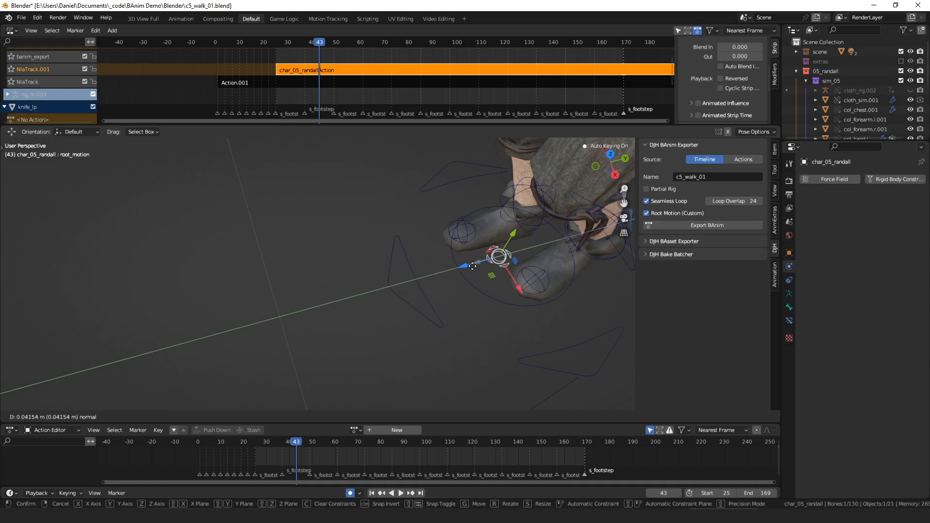
pyautogui.press('Escape')
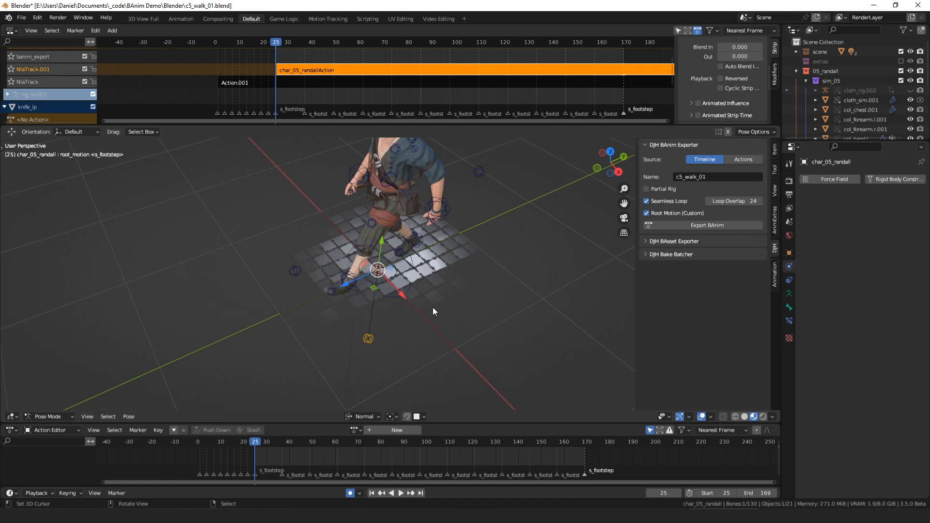
# Step: Export the c5_walk_01 timeline as a BAnim with Seamless Loop and Root Motion (Custom), and switch to Unity
pyautogui.click(690, 229)
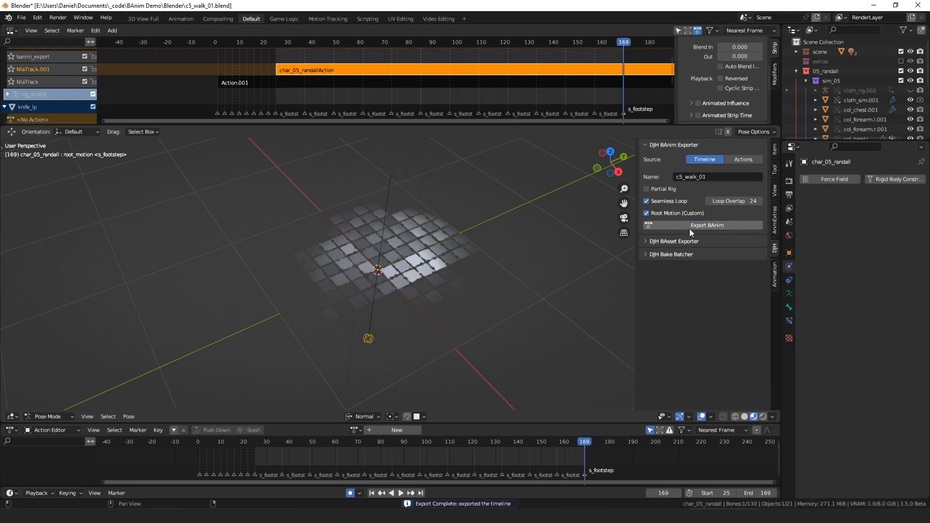
pyautogui.hotkey('alt', 'Tab')
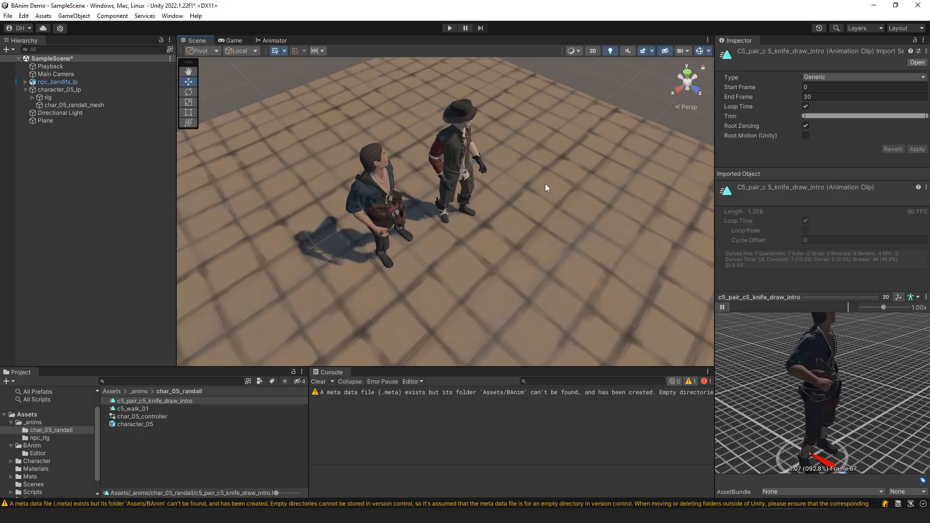
pyautogui.moveTo(537, 199); pyautogui.dragTo(548, 210, button='middle')
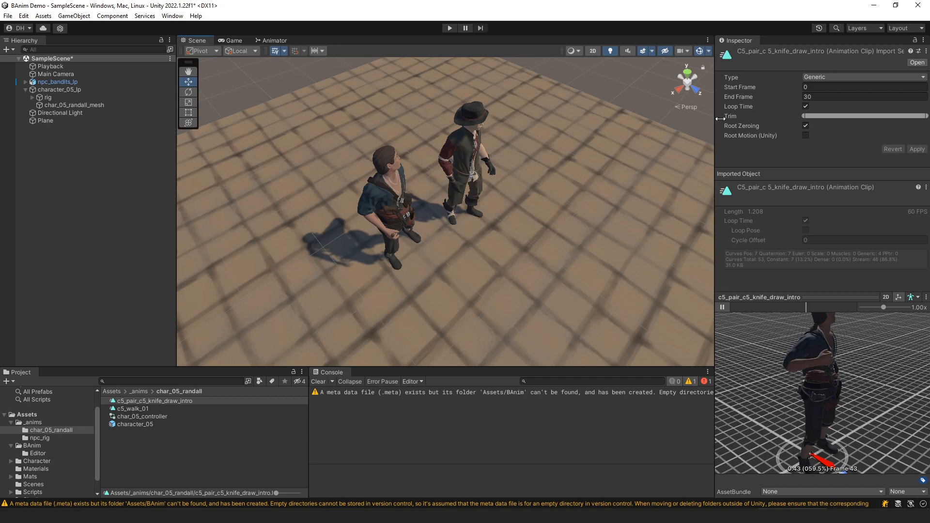
# Step: Keep the knife draw clip's Type as Generic, try a Start Frame of 5, and trim the start back to 0
pyautogui.click(841, 77)
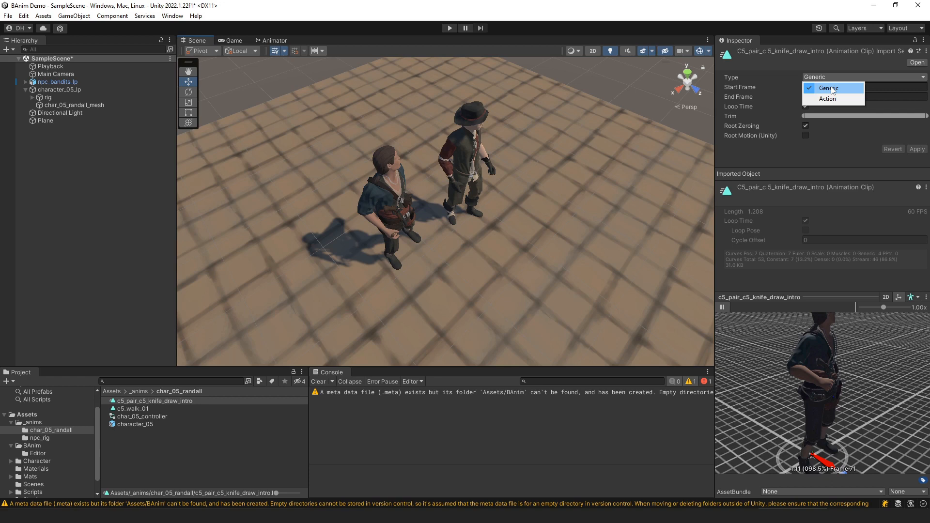
pyautogui.click(833, 89)
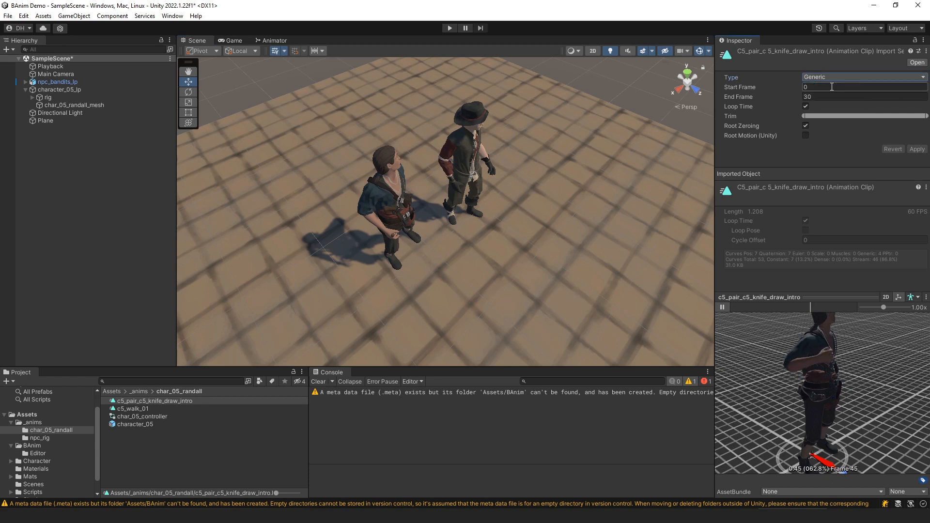
pyautogui.click(809, 86)
pyautogui.click(808, 86)
pyautogui.write('5')
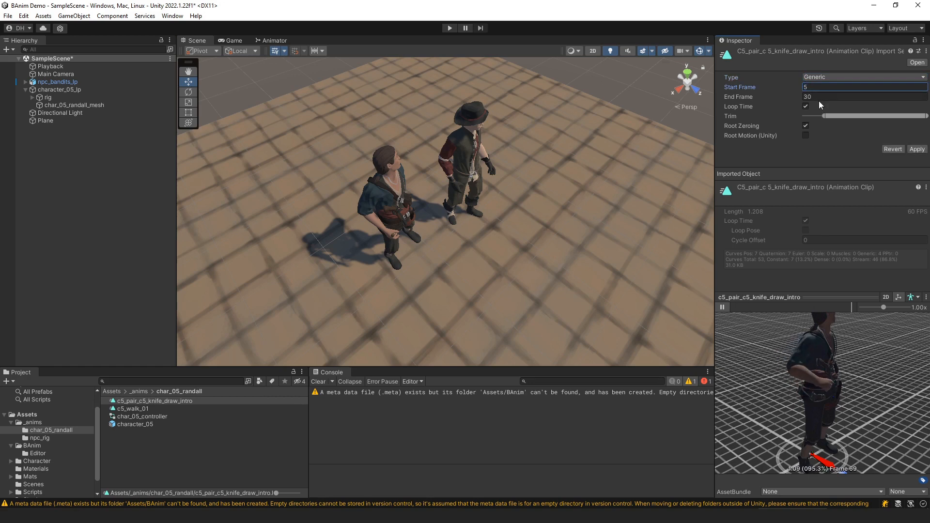
pyautogui.moveTo(825, 116); pyautogui.dragTo(800, 118)
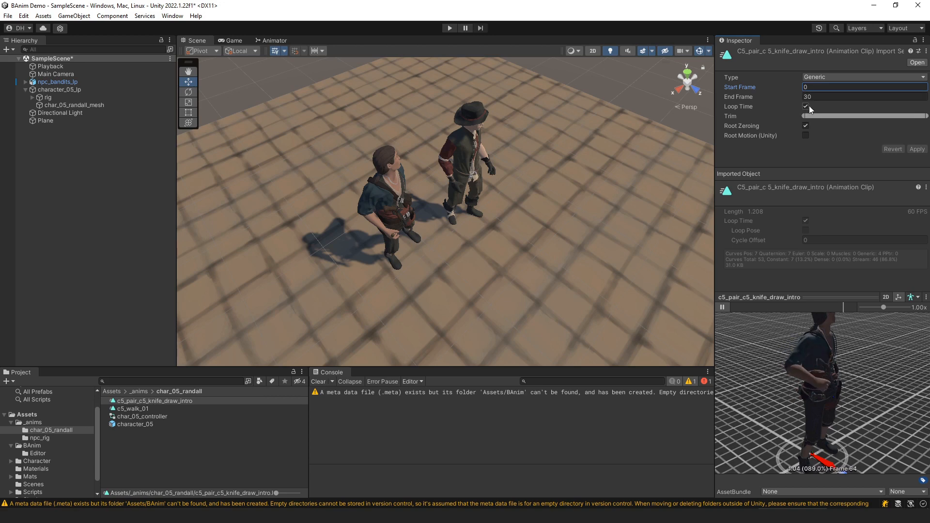
# Step: Turn off Loop Time for the c5_pair_c5_knife_draw_intro clip
pyautogui.click(805, 106)
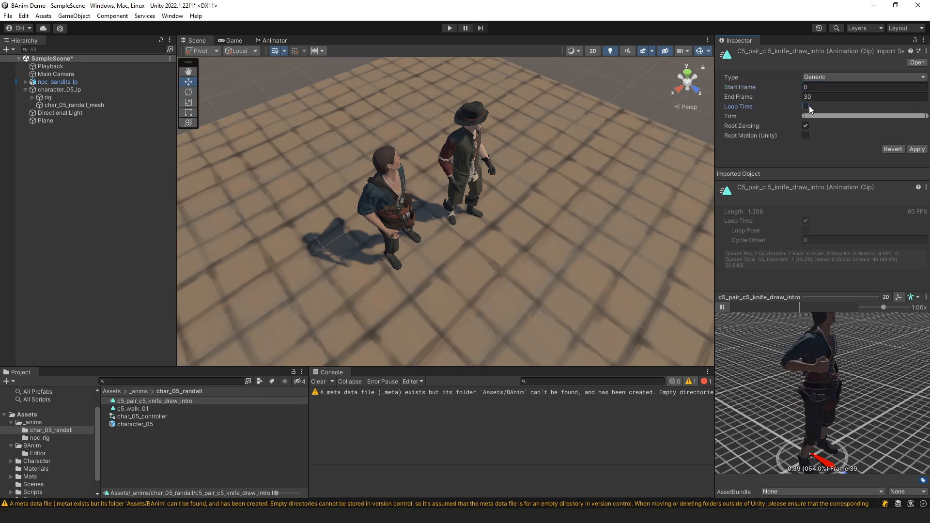
# Step: Apply the knife draw clip's import settings and play the preview of the c5_walk_01 clip
pyautogui.click(917, 149)
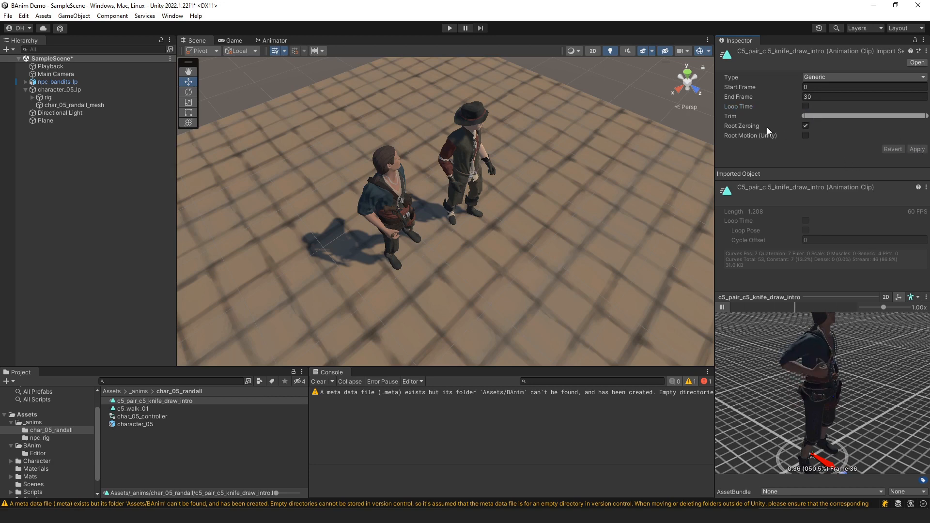
pyautogui.click(132, 408)
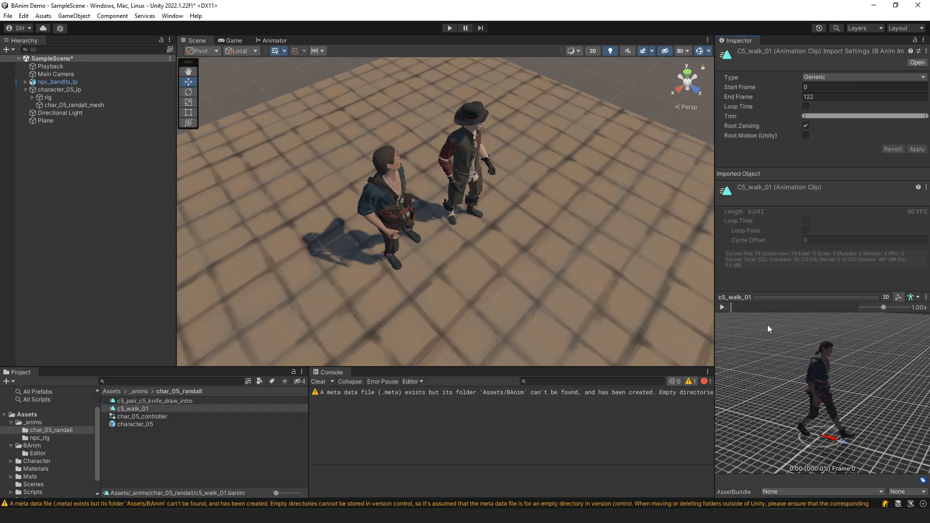
pyautogui.click(722, 307)
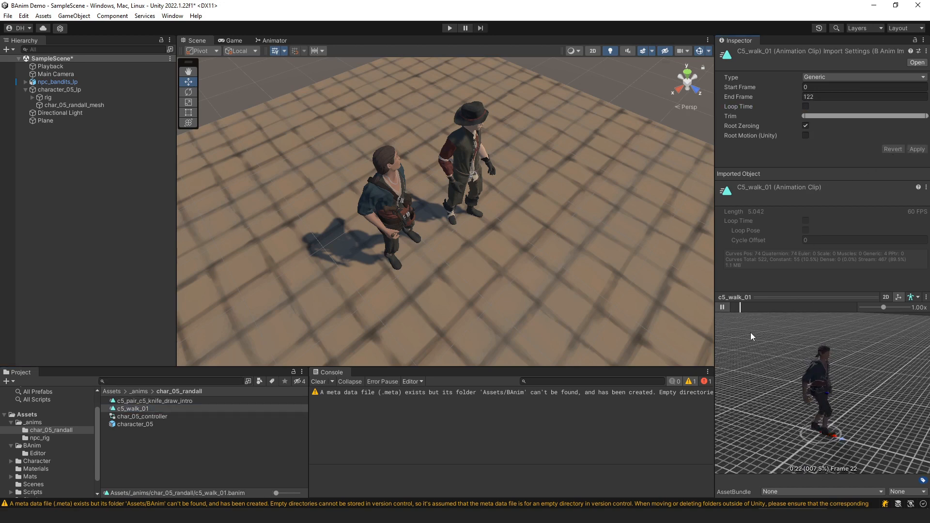
# Step: Turn off Root Zeroing and turn on Loop Time for the c5_walk_01 clip, and apply the import settings
pyautogui.click(804, 127)
pyautogui.click(805, 107)
pyautogui.click(911, 151)
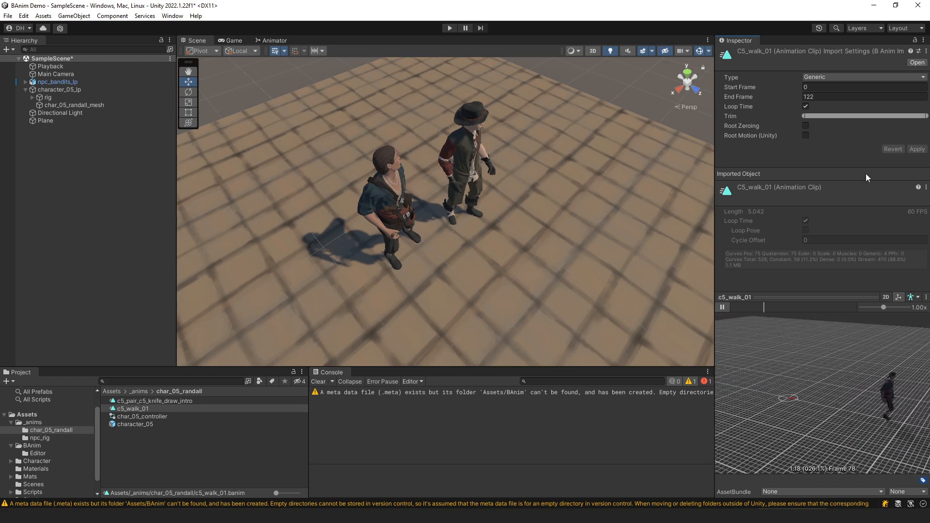
# Step: Turn Root Zeroing back on and enable Root Motion (Unity) for the c5_walk_01 clip, applying the import settings
pyautogui.click(805, 126)
pyautogui.click(917, 150)
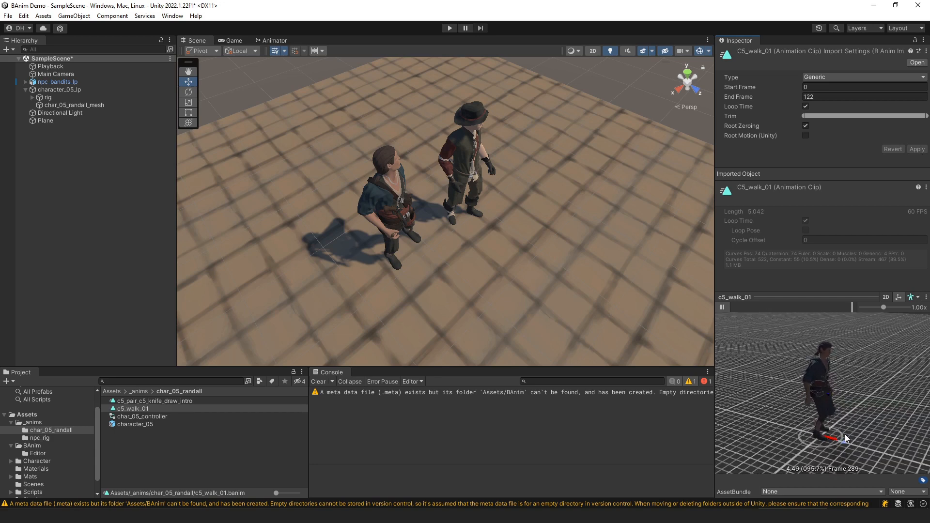
pyautogui.click(806, 135)
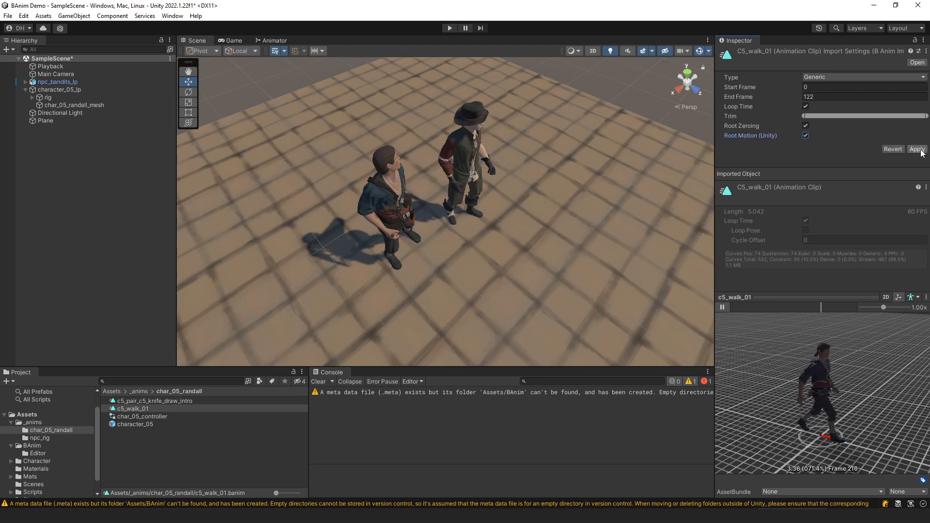
pyautogui.click(916, 149)
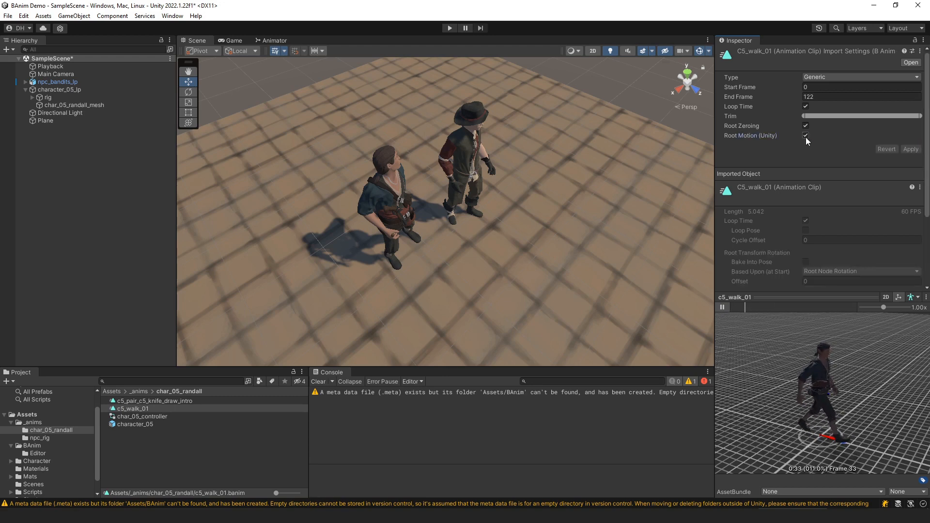
# Step: Enable Apply Root Motion on character_05_lp's Animator and play the c5_walk_01 clip preview again
pyautogui.click(59, 90)
pyautogui.click(806, 155)
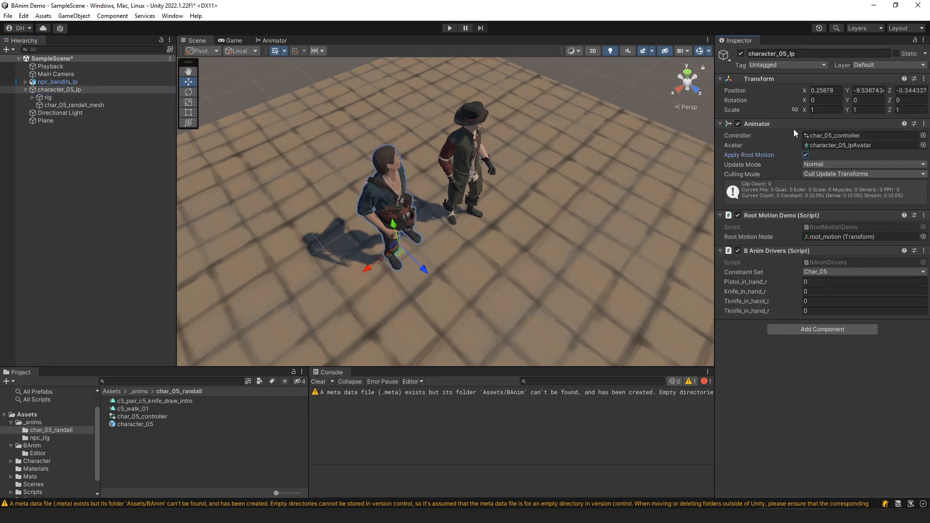
pyautogui.click(135, 411)
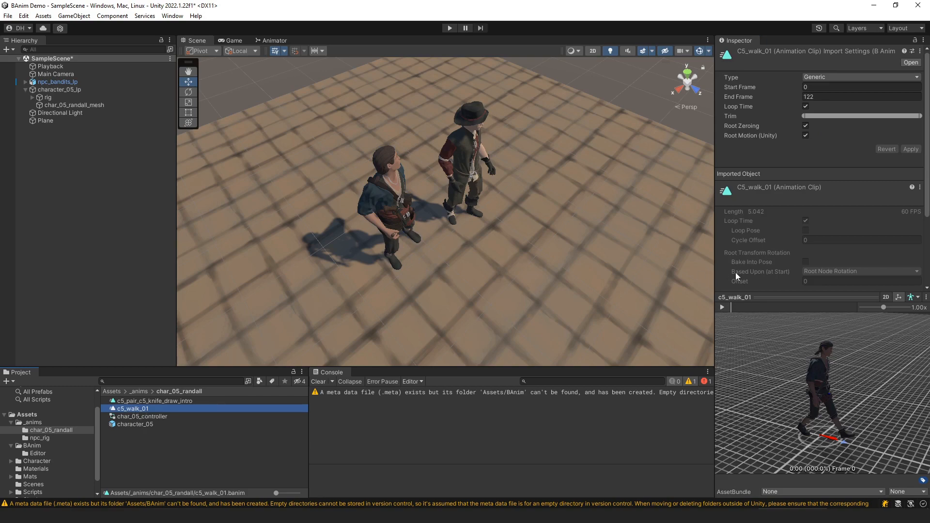
pyautogui.click(722, 307)
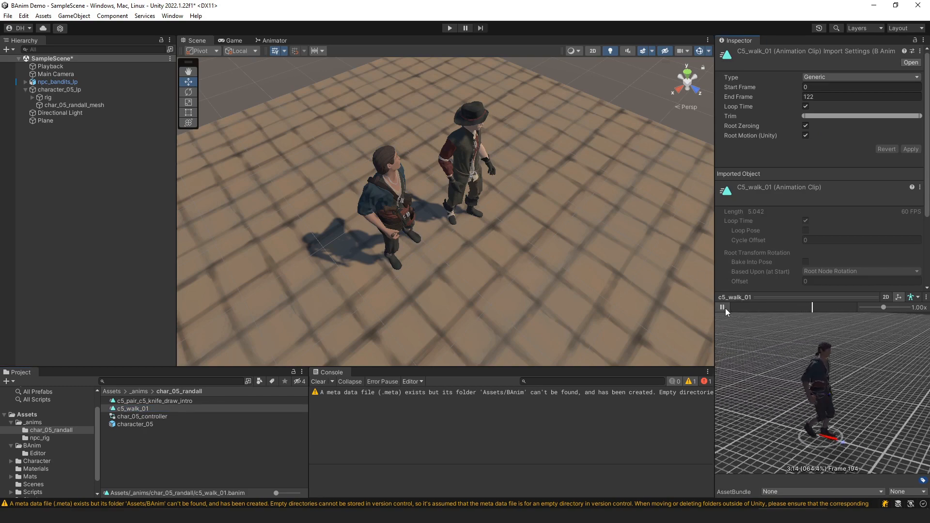
# Step: Switch to Blender and examine the s_footstep marker at frame 37 in the Action Editor
pyautogui.hotkey('alt', 'Tab')
pyautogui.click(242, 472)
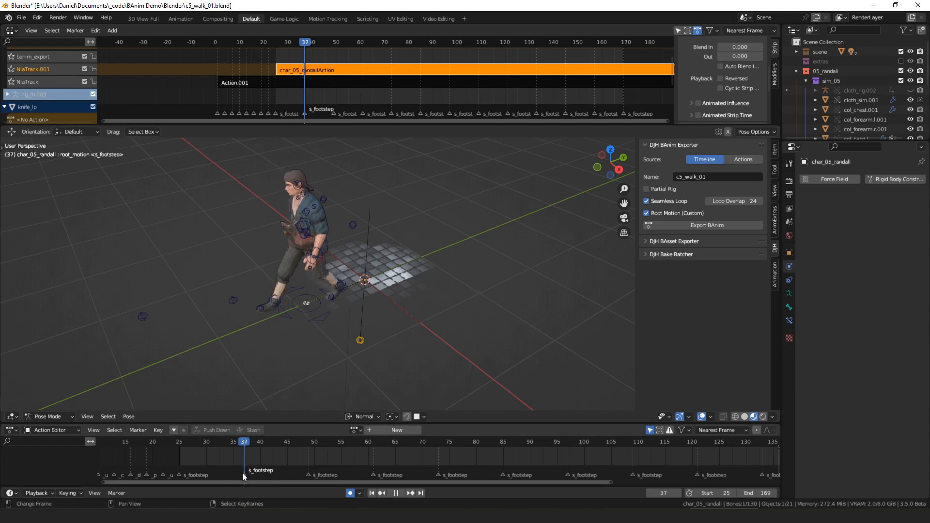
pyautogui.scroll(3, 247, 473)
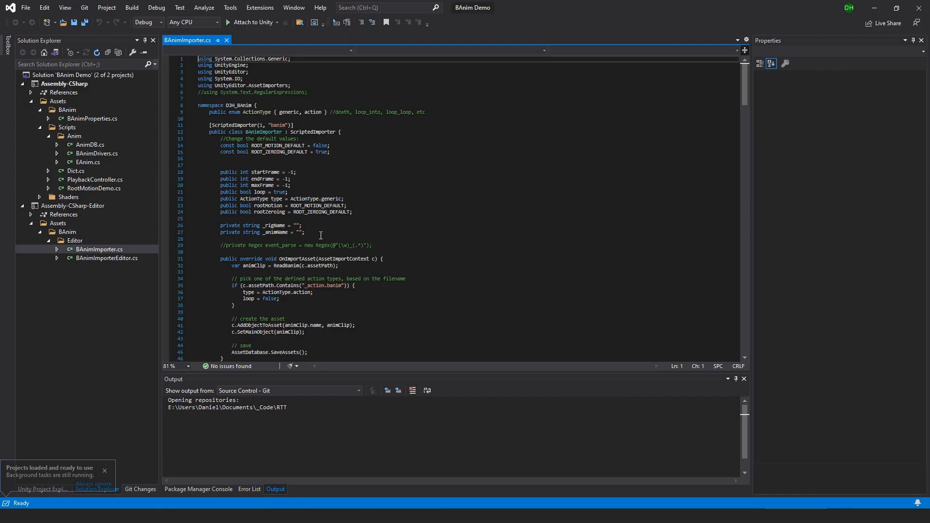
# Step: Examine the ReadEvents function in BAnimImporter.cs, covering the default BAnimEvent function name and the callback method with its eventName parameter
pyautogui.scroll(-15, 650, 332)
pyautogui.scroll(-5, 342, 311)
pyautogui.scroll(7, 339, 194)
pyautogui.click(272, 65)
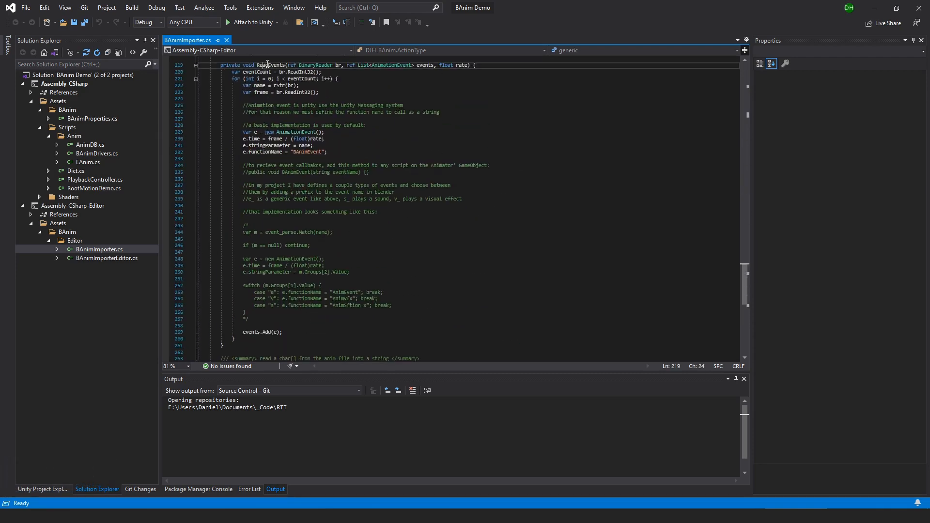
pyautogui.click(291, 152)
pyautogui.doubleClick(302, 152)
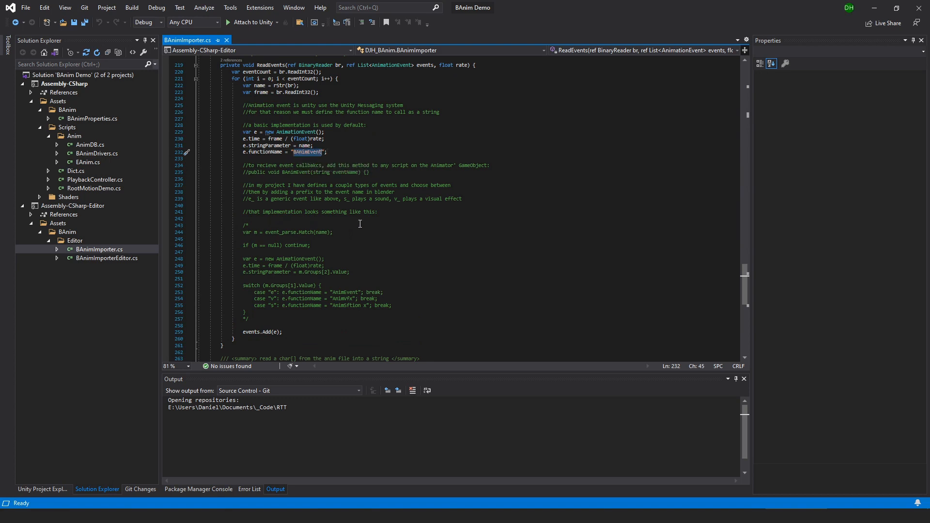
pyautogui.click(248, 173)
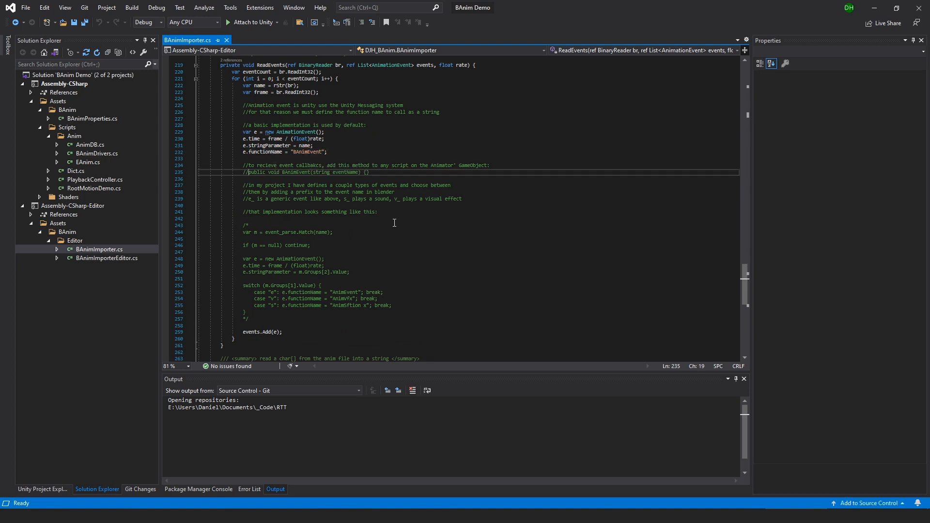
pyautogui.hotkey('shift', 'End')
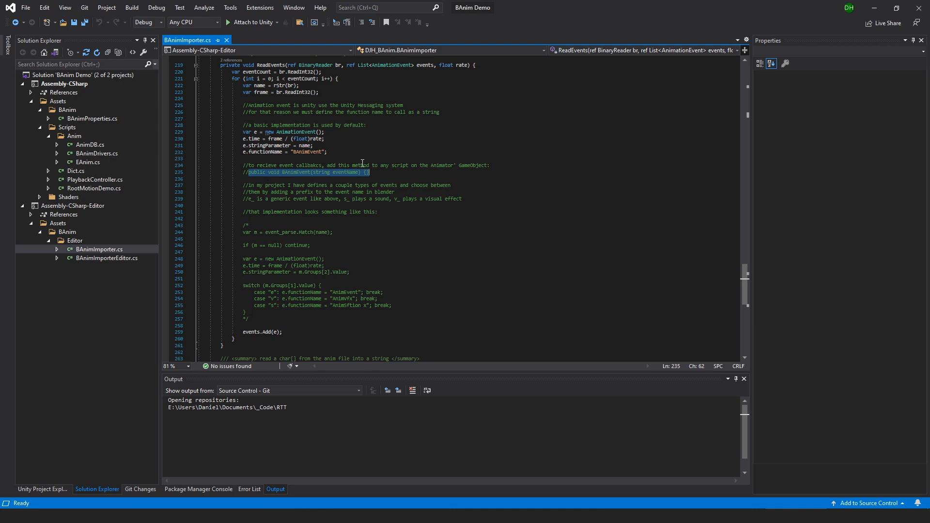
pyautogui.doubleClick(344, 173)
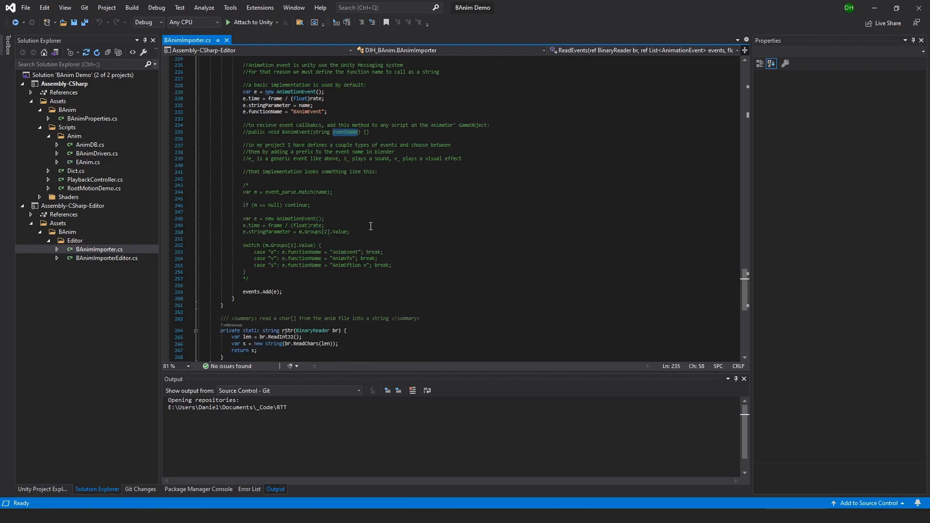
# Step: Examine the comment on the e_, s_ and v_ event prefixes and the function name assigned in each switch case
pyautogui.click(344, 207)
pyautogui.moveTo(242, 138); pyautogui.dragTo(384, 167)
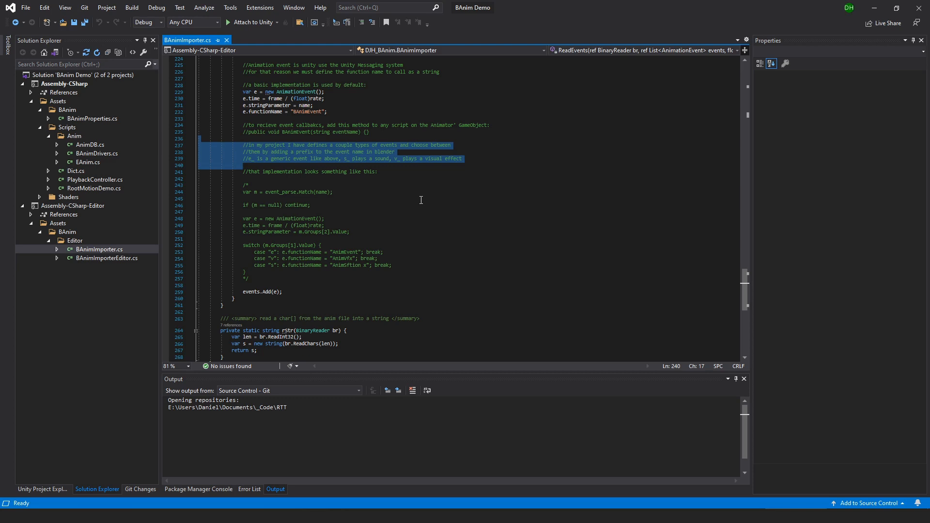
pyautogui.doubleClick(345, 252)
pyautogui.doubleClick(342, 259)
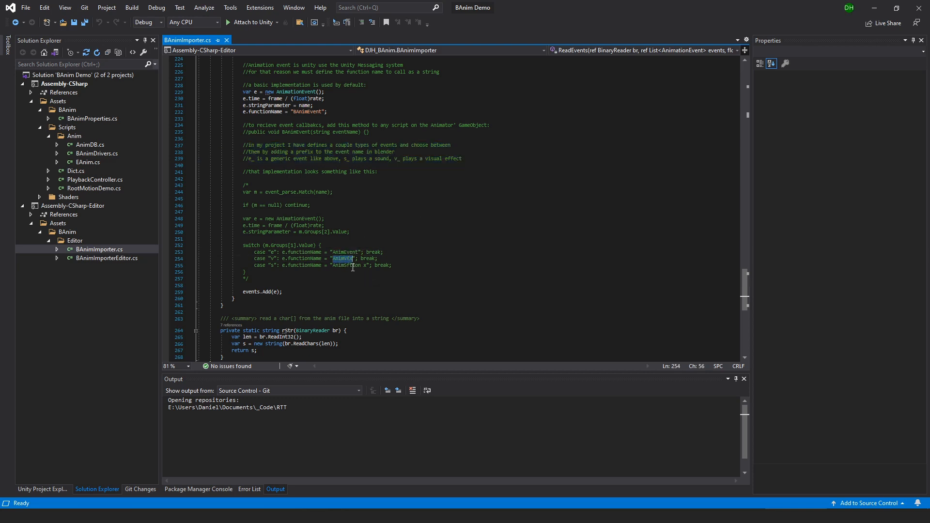
pyautogui.doubleClick(353, 266)
pyautogui.click(458, 180)
pyautogui.scroll(1, 438, 206)
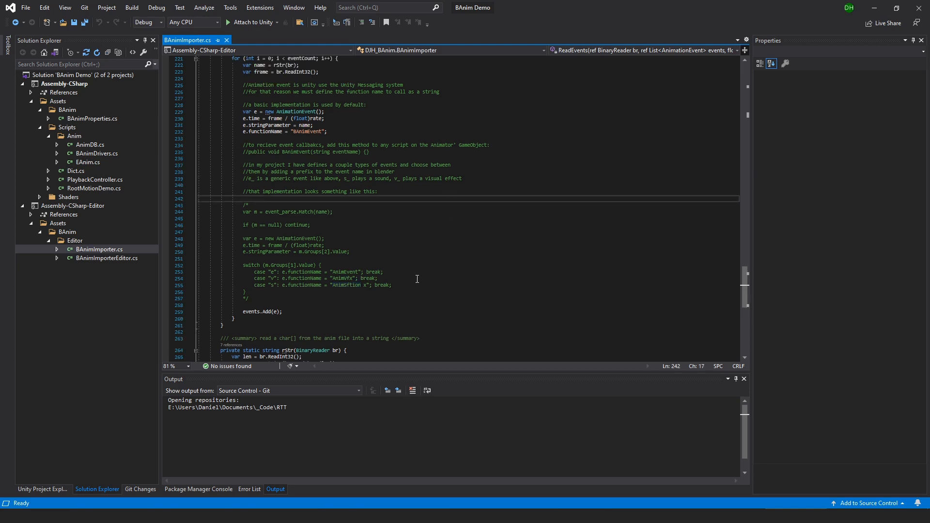
# Step: Correct the function name in the commented "s" case of the ReadEvents switch to AnimSfx
pyautogui.moveTo(352, 285); pyautogui.dragTo(361, 285)
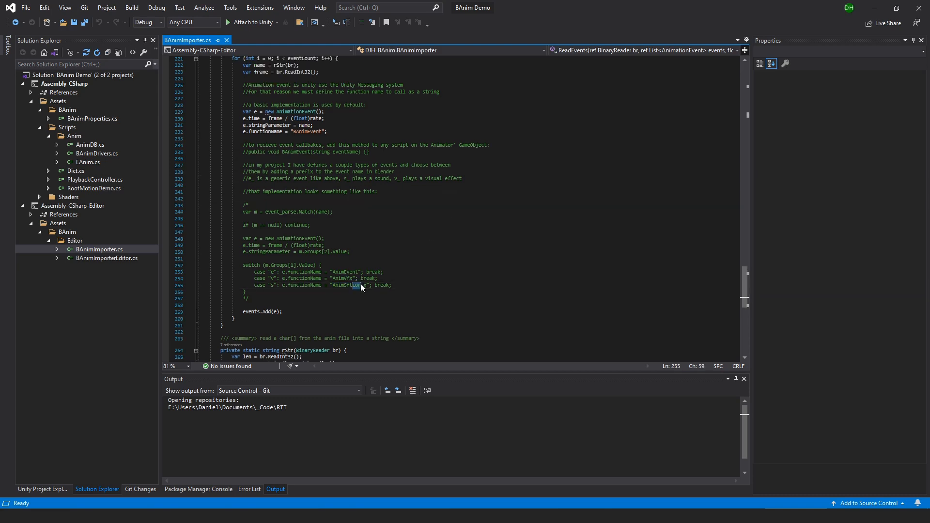
pyautogui.write('x')
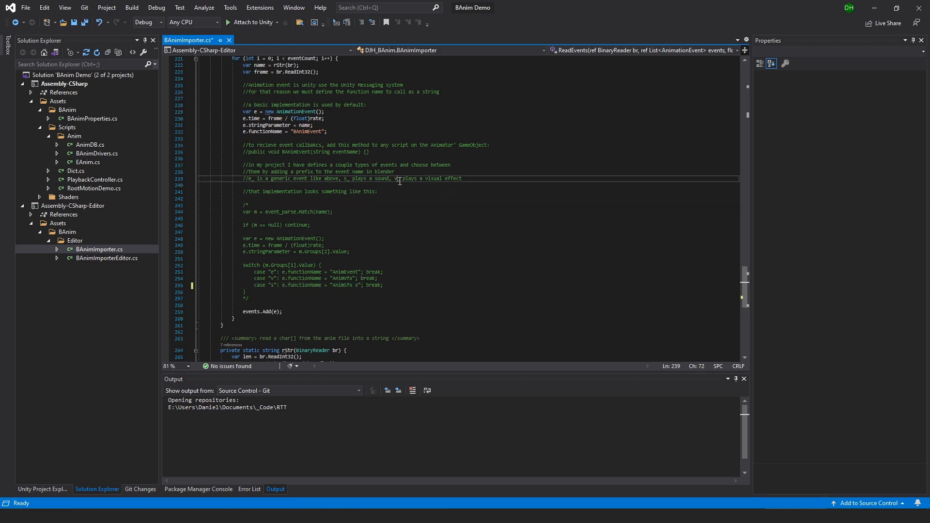
pyautogui.press('Delete')
pyautogui.press('Delete')
pyautogui.click(374, 232)
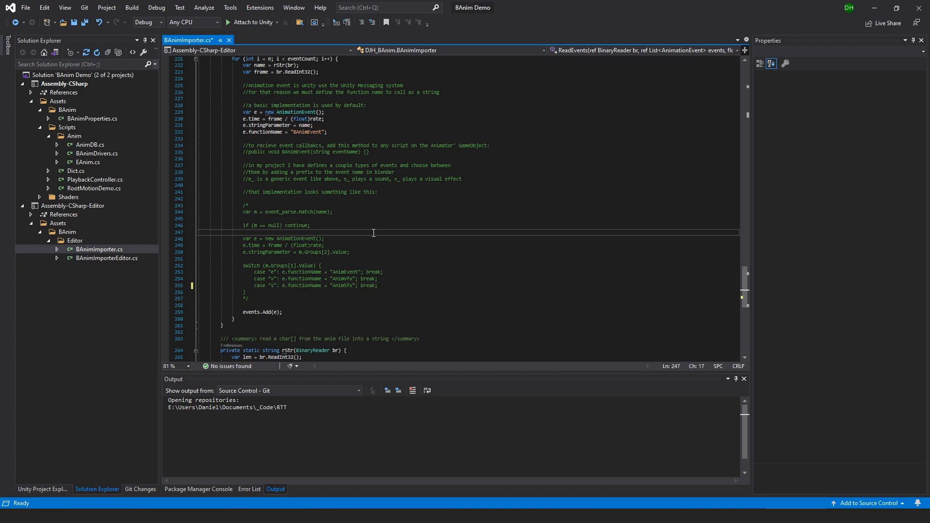
pyautogui.scroll(4, 374, 233)
pyautogui.click(329, 200)
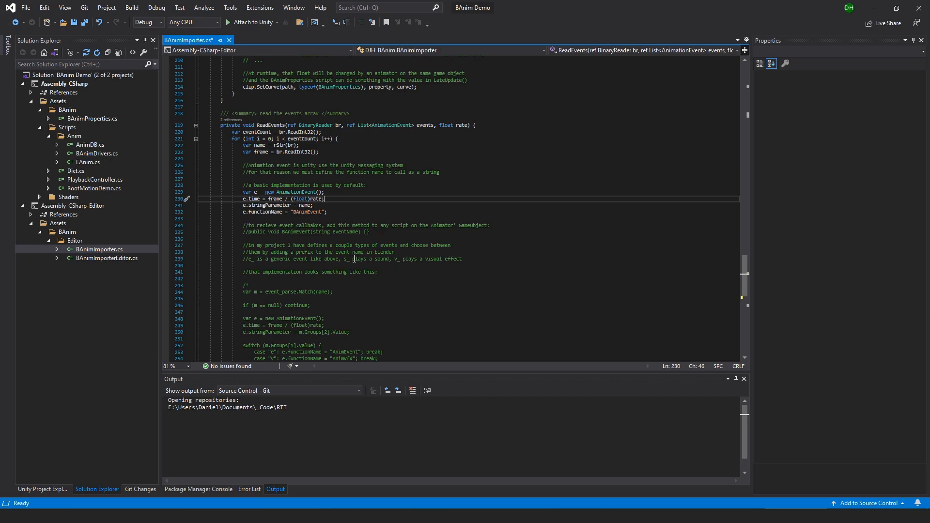
# Step: Switch to Blender, inspect the _pass marker at frame 19, and select the s_footstep markers at frames 37 and 49
pyautogui.hotkey('alt', 'Tab')
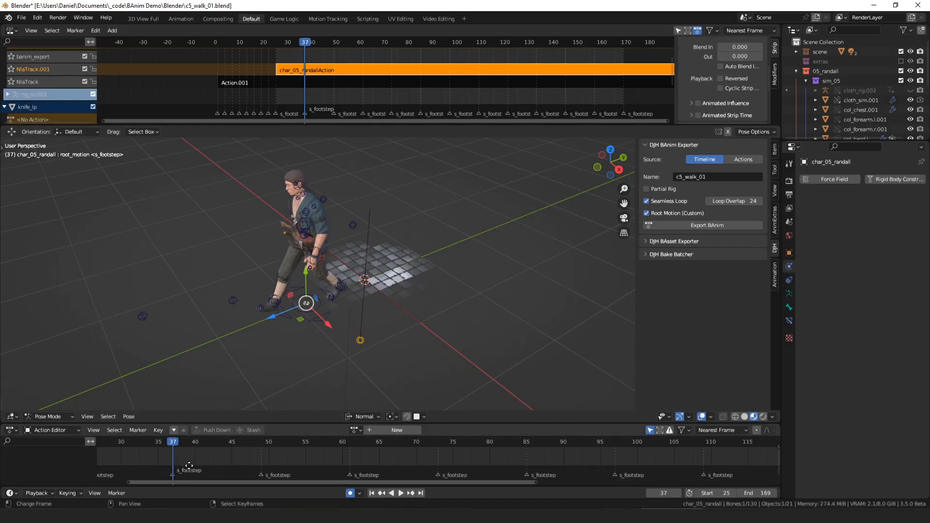
pyautogui.keyDown('ctrl'); pyautogui.hscroll(-3, 201, 477); pyautogui.keyUp('ctrl')
pyautogui.scroll(3, 208, 477)
pyautogui.moveTo(240, 470); pyautogui.dragTo(457, 465, button='middle')
pyautogui.scroll(6, 310, 471)
pyautogui.rightClick(233, 478)
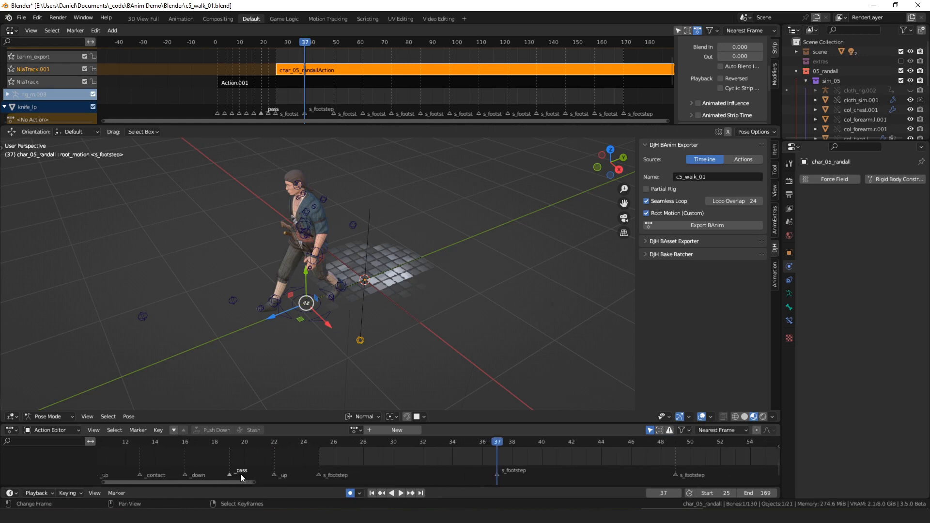
pyautogui.moveTo(494, 474); pyautogui.dragTo(338, 476, button='middle')
pyautogui.rightClick(337, 477)
pyautogui.keyDown('shift'); pyautogui.rightClick(504, 473); pyautogui.keyUp('shift')
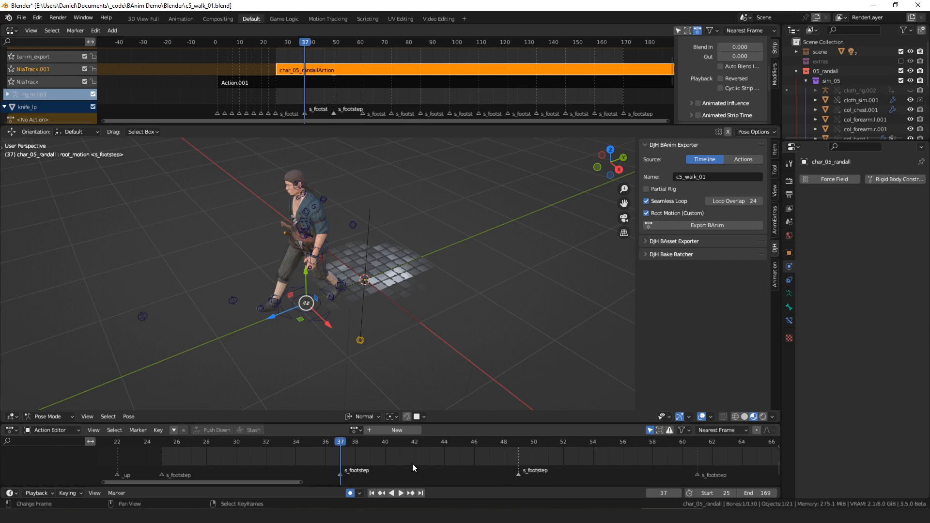
# Step: Search the available operators for "toggle mar" and close the search without running anything
pyautogui.press('F3')
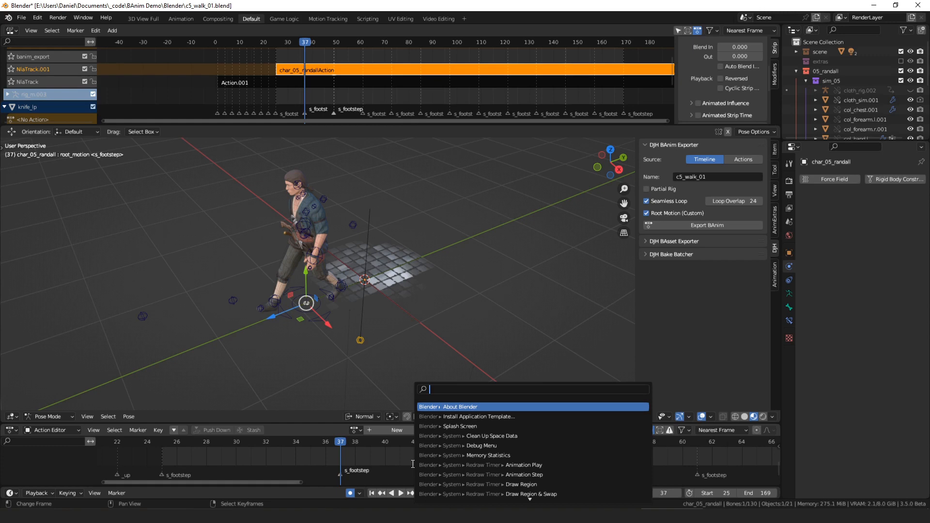
pyautogui.write('toggle mar')
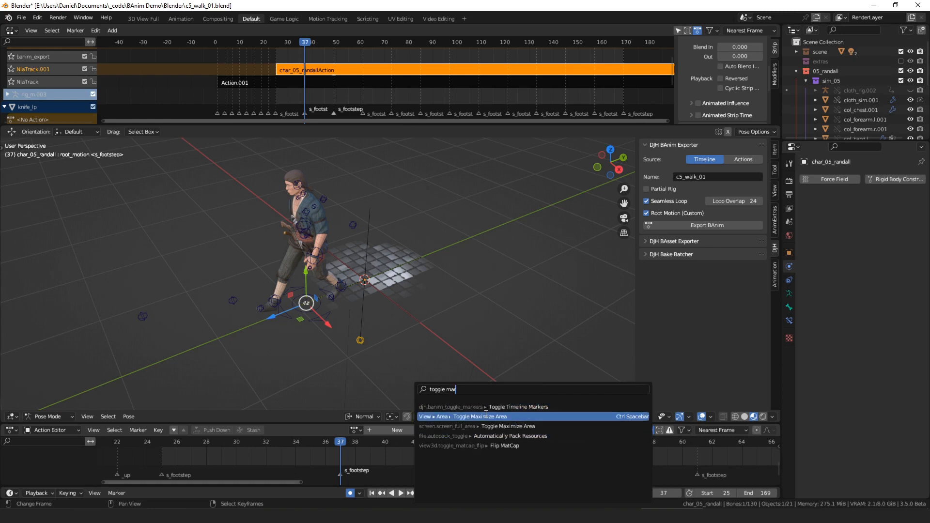
pyautogui.press('Escape')
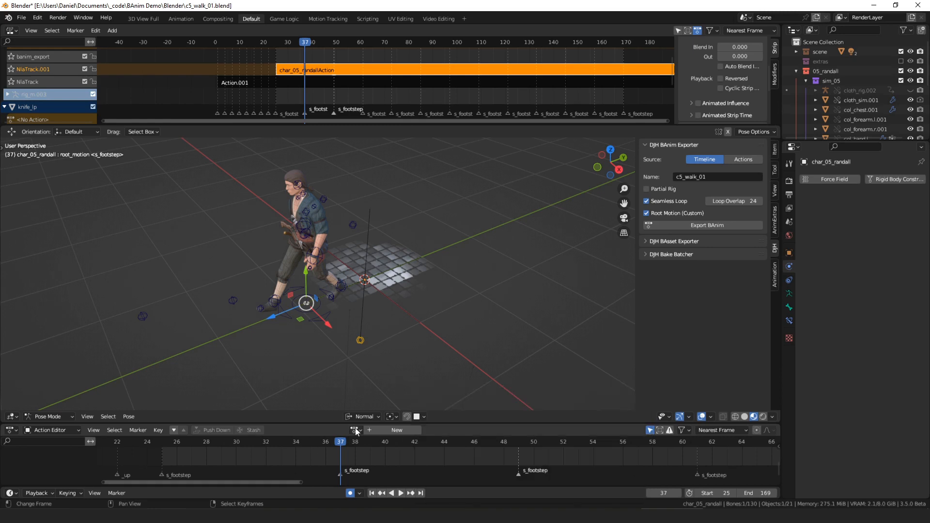
# Step: Toggle the s_footstep markers at frames 37 and 49 off and on repeatedly with Toggle Timeline Markers, leaving them enabled
pyautogui.rightClick(345, 471)
pyautogui.scroll(-1, 345, 471)
pyautogui.keyDown('shift'); pyautogui.rightClick(515, 474); pyautogui.keyUp('shift')
pyautogui.press('q')
pyautogui.click(515, 475)
pyautogui.press('q')
pyautogui.click(455, 472)
pyautogui.press('q')
pyautogui.click(456, 471)
pyautogui.press('q')
pyautogui.click(455, 472)
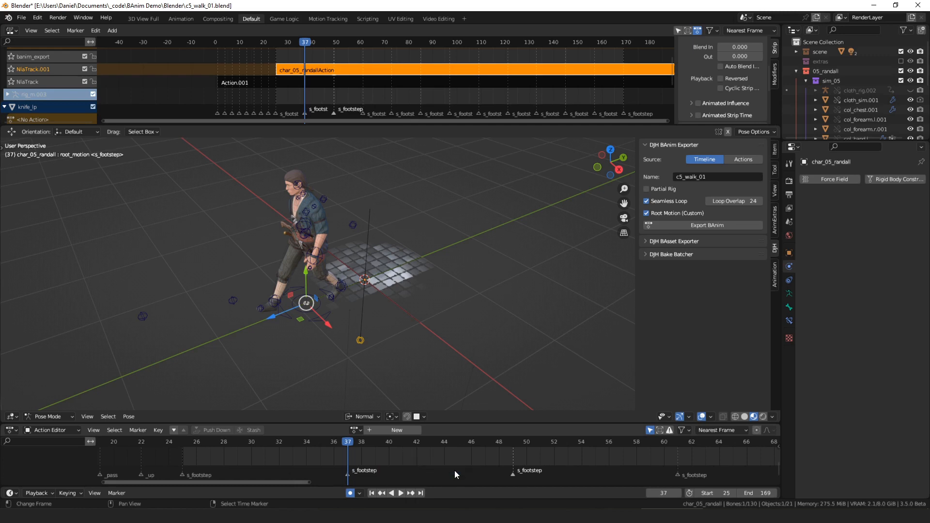
# Step: Select all s_footstep markers from frame 25 to 145 and disable them with Toggle Timeline Markers
pyautogui.scroll(-5, 455, 471)
pyautogui.scroll(-2, 283, 465)
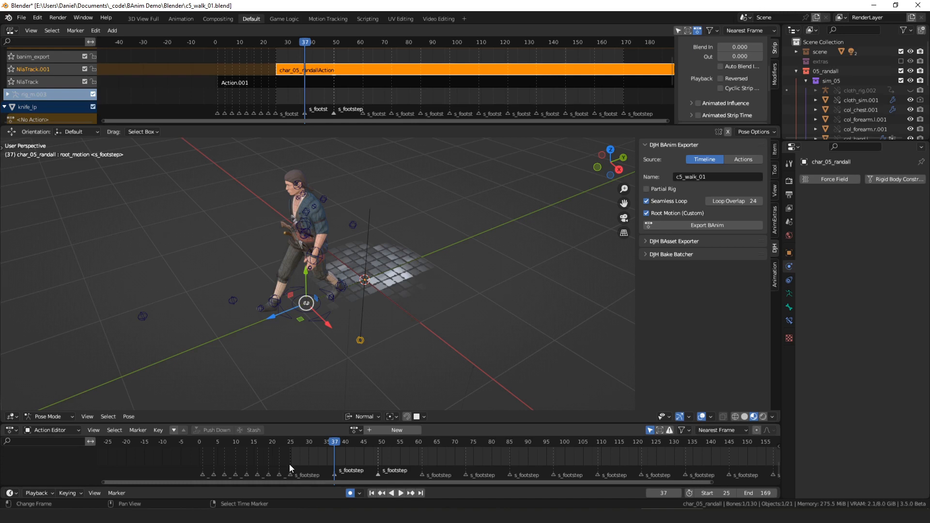
pyautogui.click(289, 472)
pyautogui.press('b')
pyautogui.moveTo(299, 464); pyautogui.dragTo(760, 481)
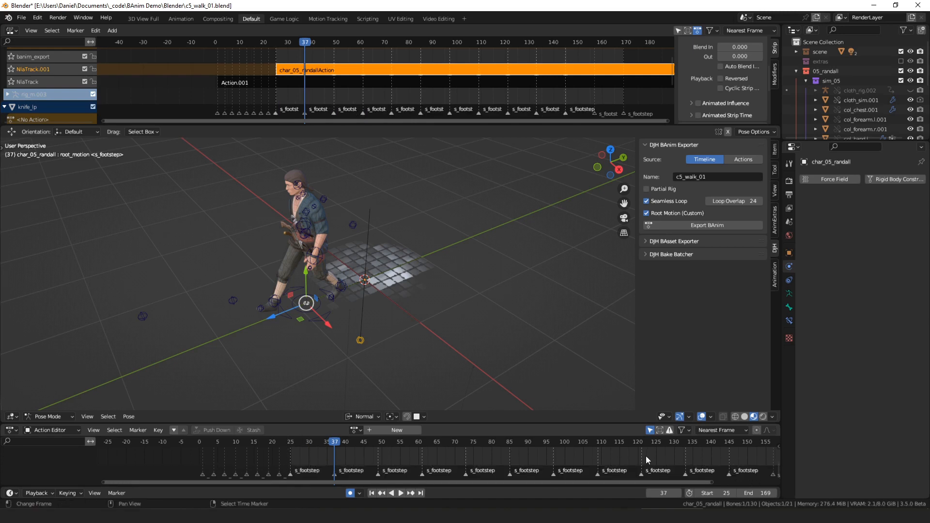
pyautogui.press('q')
pyautogui.click(622, 459)
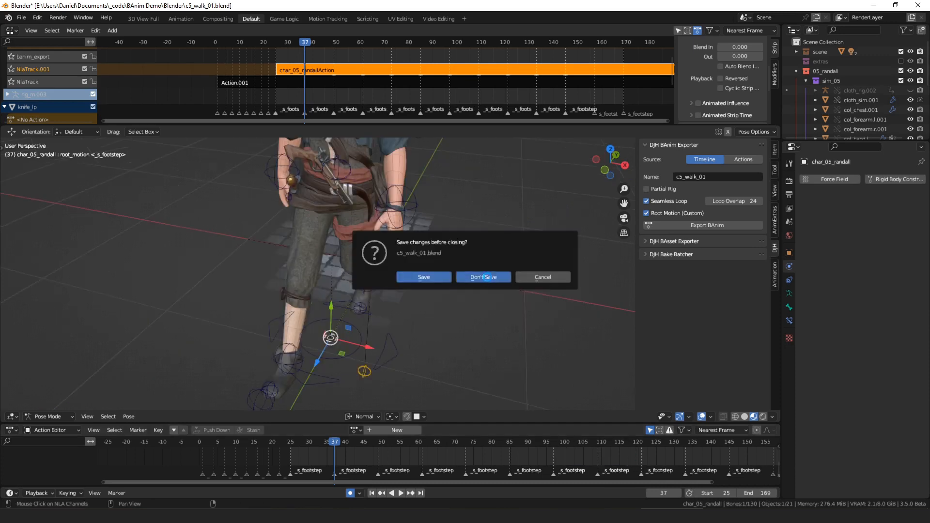
# Step: Open c5_knife_draw_01.blend, discarding the unsaved changes to c5_walk_01.blend
pyautogui.click(493, 275)
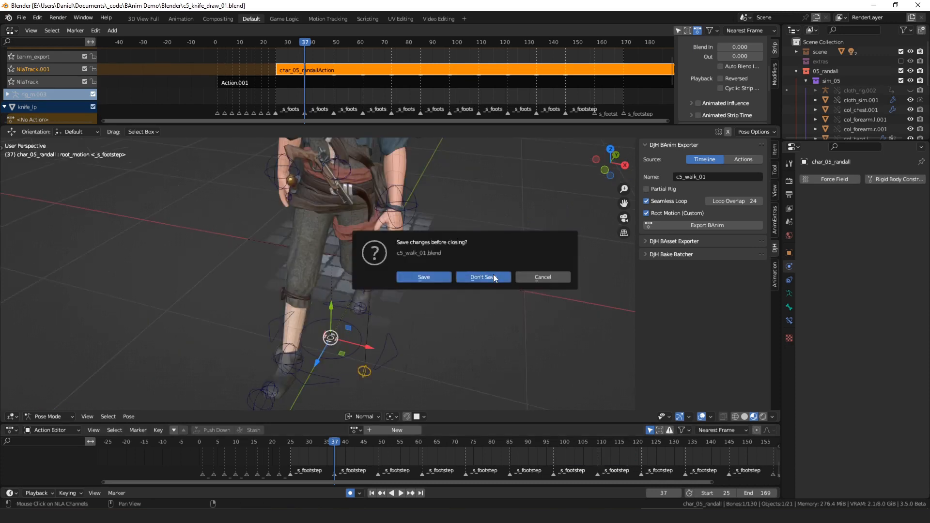
# Step: Widen the properties area so the names in the armature's Custom Properties can be read in full
pyautogui.moveTo(493, 274); pyautogui.dragTo(421, 232, button='middle')
pyautogui.scroll(3, 420, 251)
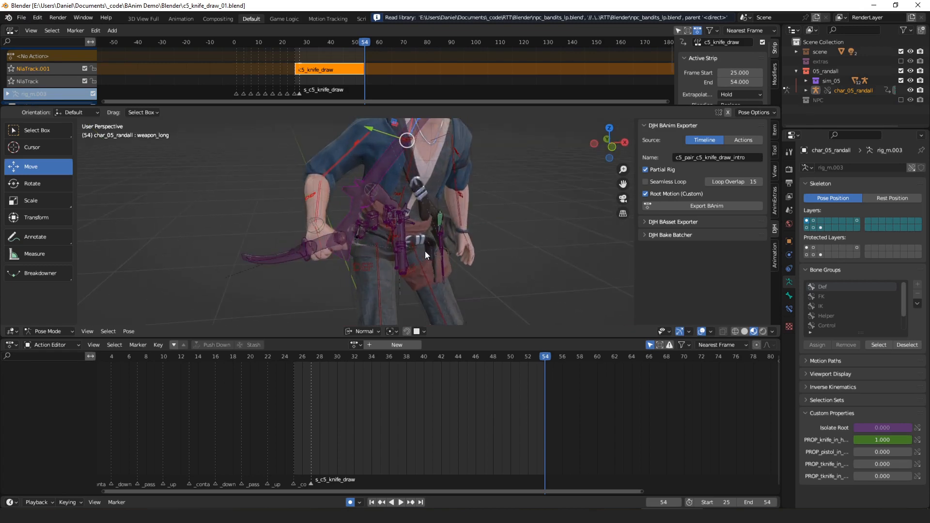
pyautogui.click(822, 412)
pyautogui.click(821, 412)
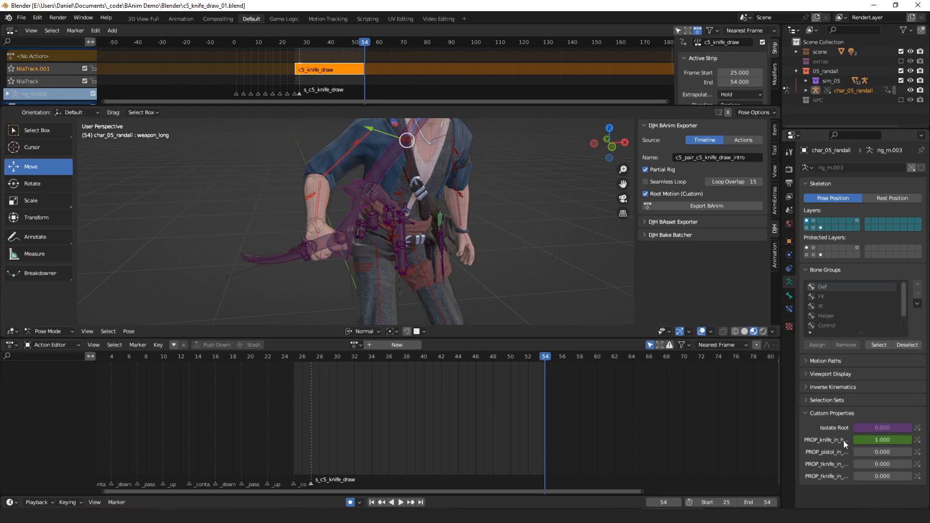
pyautogui.moveTo(795, 440); pyautogui.dragTo(691, 436)
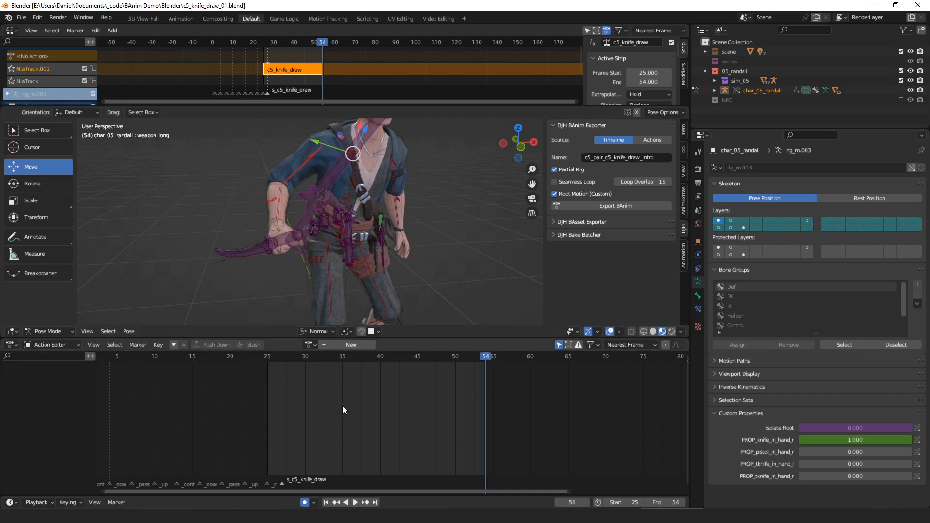
# Step: Play the c5_knife_draw animation, scrub to frame 39, and examine the character's hand and weapons from several angles
pyautogui.press('space')
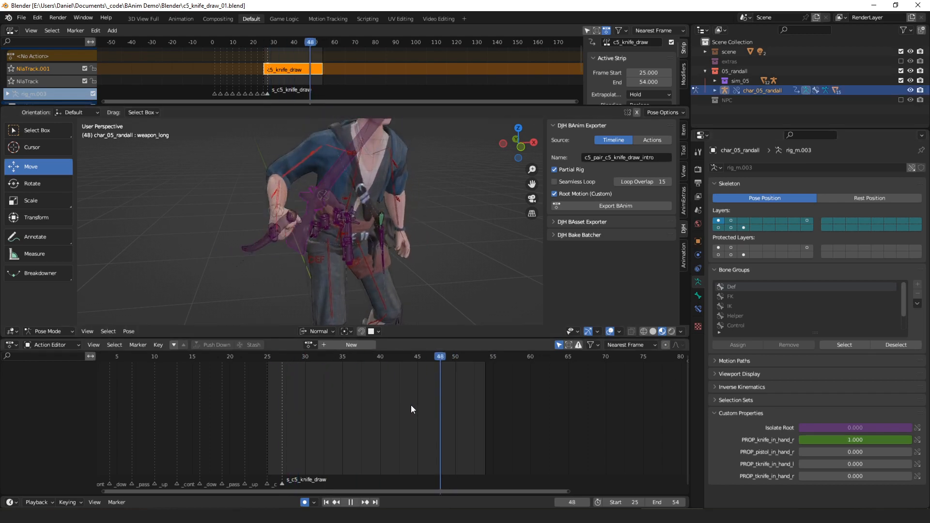
pyautogui.press('space')
pyautogui.moveTo(335, 407)
pyautogui.mouseDown()
pyautogui.moveTo(304, 406)
pyautogui.moveTo(335, 405)
pyautogui.mouseUp()
pyautogui.scroll(3, 370, 245)
pyautogui.moveTo(327, 255); pyautogui.dragTo(342, 227, button='middle')
pyautogui.moveTo(324, 388); pyautogui.dragTo(372, 390)
pyautogui.scroll(-2, 406, 278)
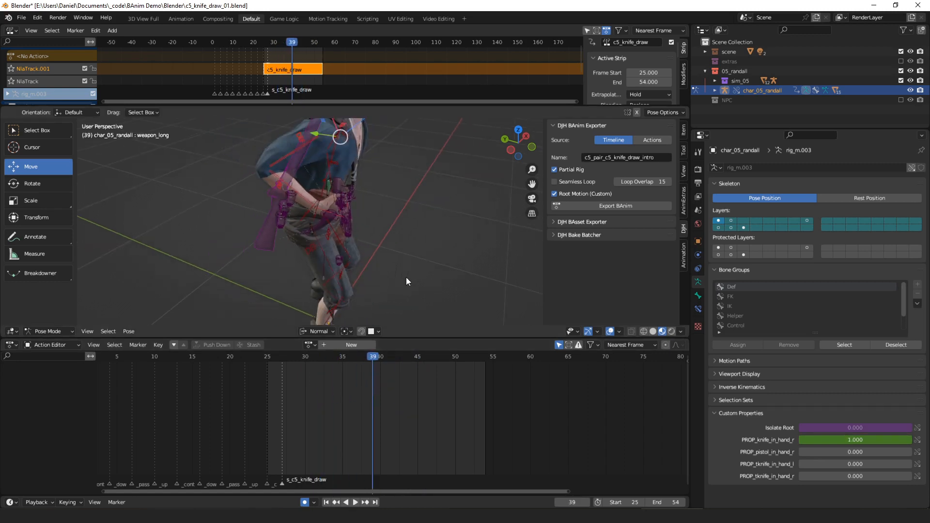
pyautogui.moveTo(431, 247); pyautogui.dragTo(336, 201, button='middle')
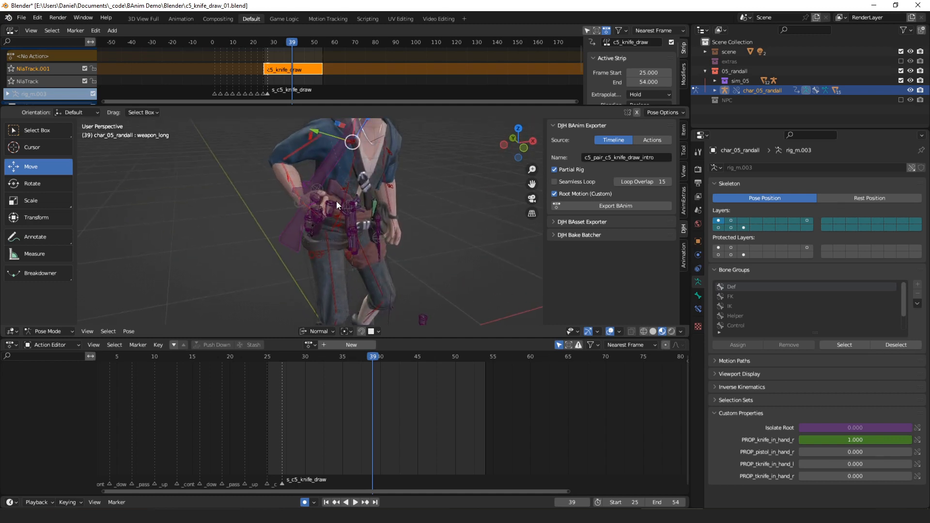
pyautogui.moveTo(338, 199); pyautogui.dragTo(423, 196, button='middle')
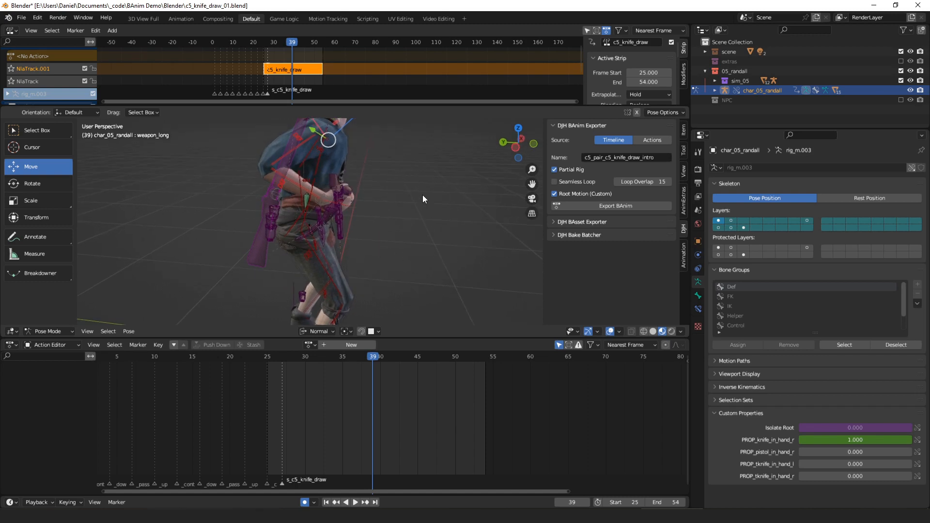
pyautogui.moveTo(438, 194); pyautogui.dragTo(419, 201, button='middle')
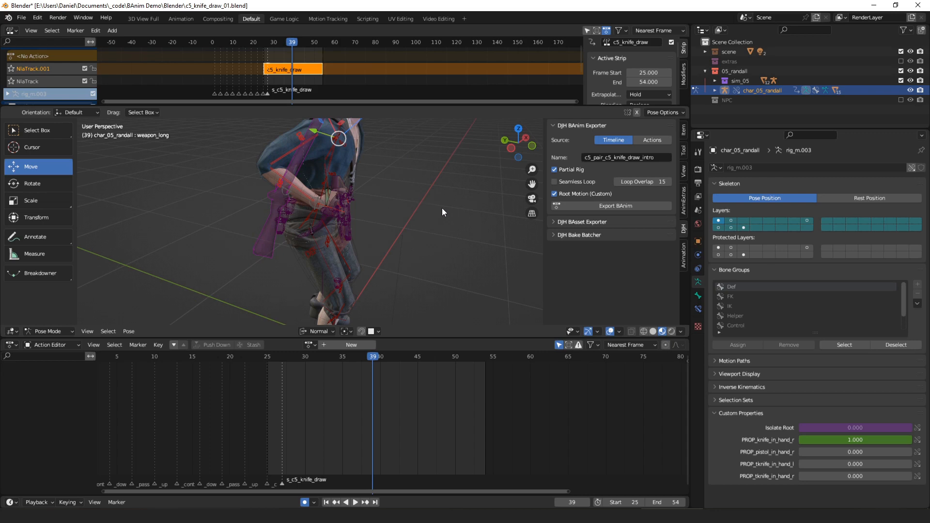
pyautogui.moveTo(473, 208); pyautogui.dragTo(416, 278, button='middle')
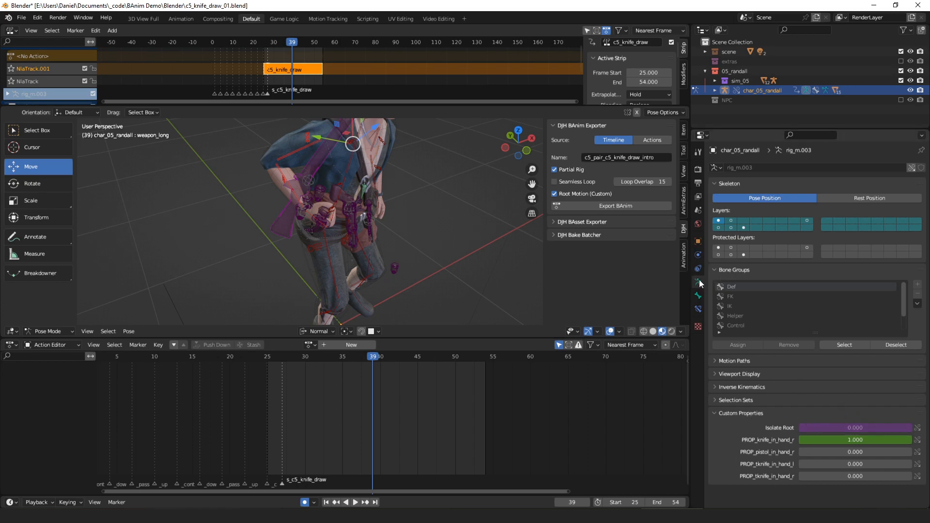
# Step: Examine the Custom Properties stored on the char_05_randall object and collapse them again
pyautogui.click(698, 241)
pyautogui.scroll(-2, 731, 281)
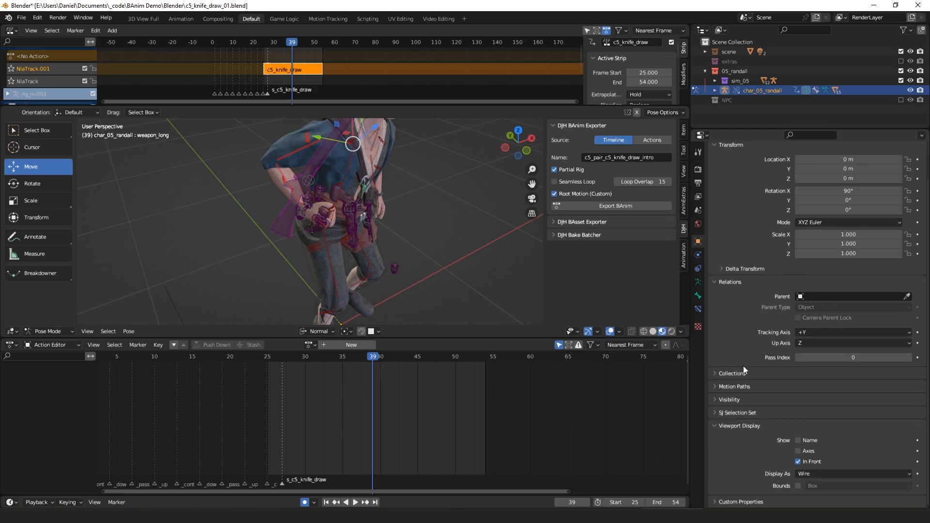
pyautogui.scroll(2, 746, 388)
pyautogui.click(743, 478)
pyautogui.scroll(-1, 750, 446)
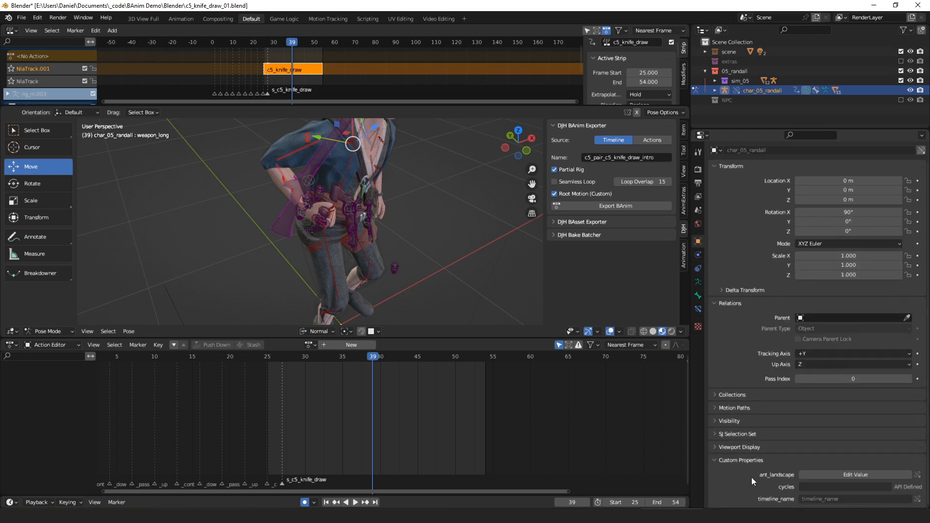
pyautogui.click(743, 460)
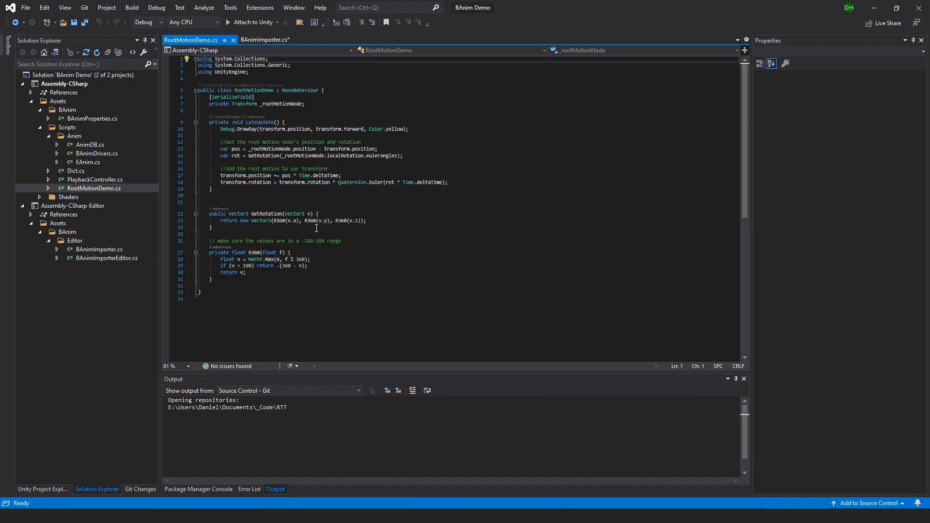
# Step: Review the RootMotionDemo.cs code from the _rootMotionNode field through the R360 method
pyautogui.click(289, 195)
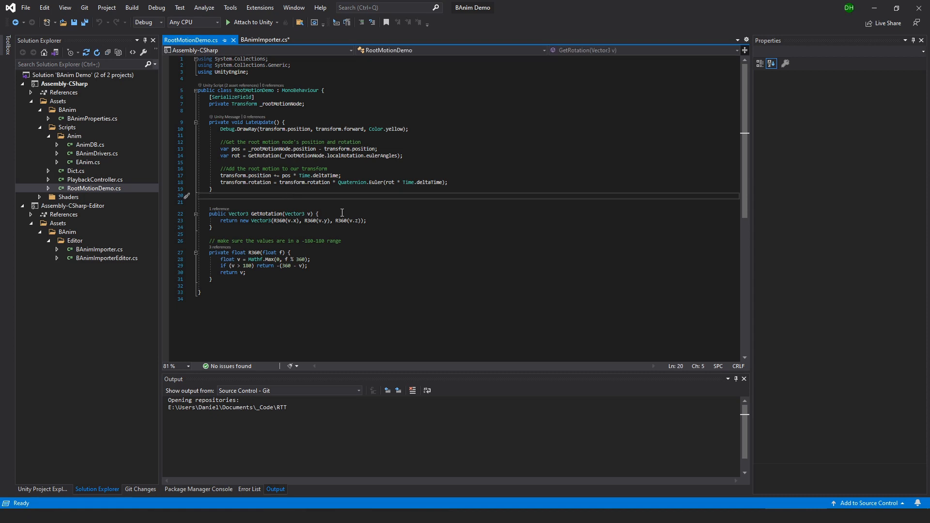
pyautogui.moveTo(209, 107); pyautogui.dragTo(314, 278)
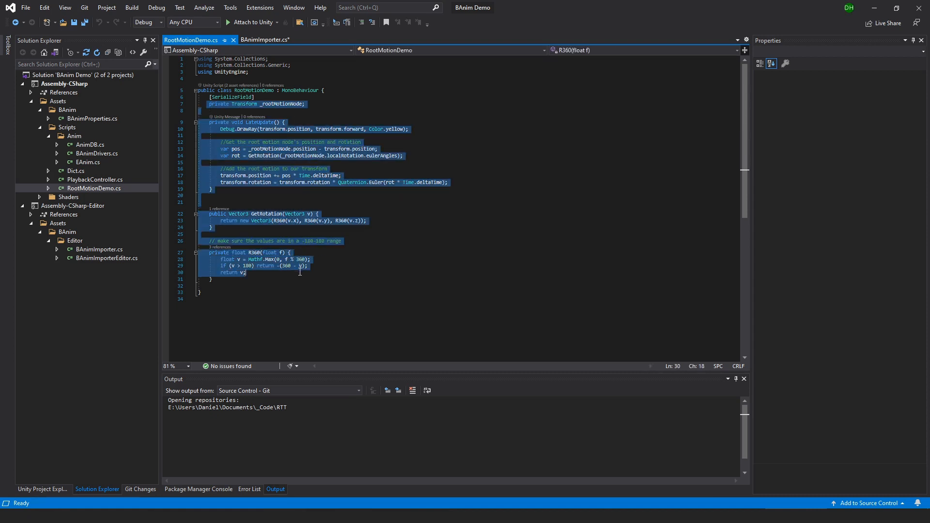
pyautogui.click(397, 245)
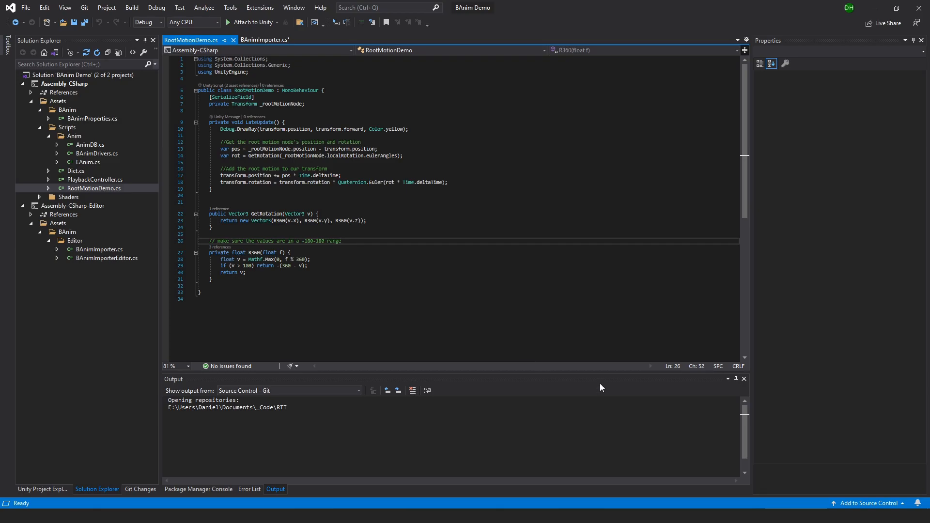
# Step: Switch to Blender and export the char_05_randall rig as c5_pair_c5_knife_parry_01 and the npc_rig as npc_pair_c5_knife_parry_01
pyautogui.click(674, 515)
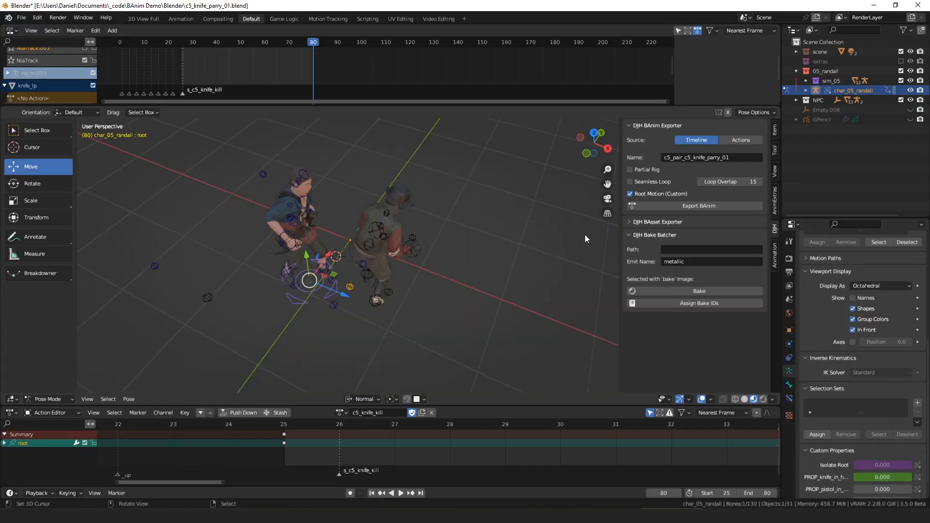
pyautogui.click(682, 205)
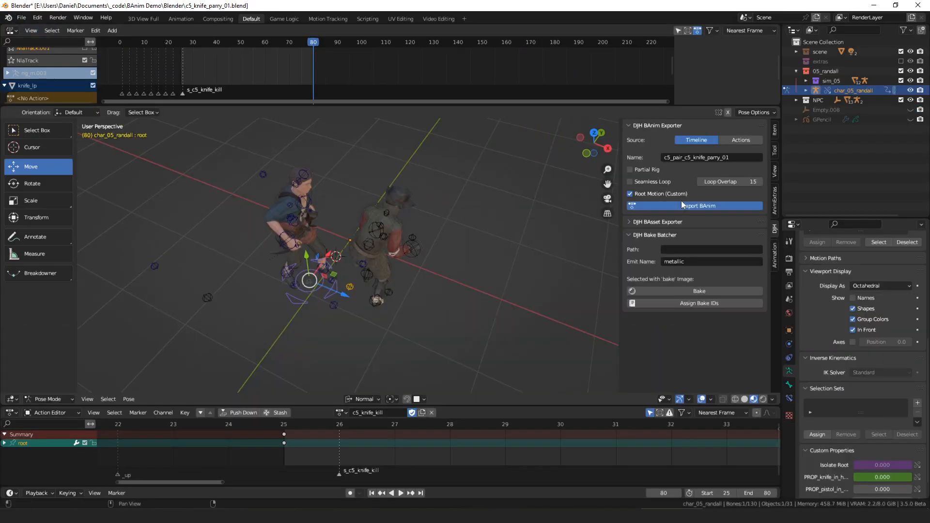
pyautogui.click(416, 250)
pyautogui.click(690, 206)
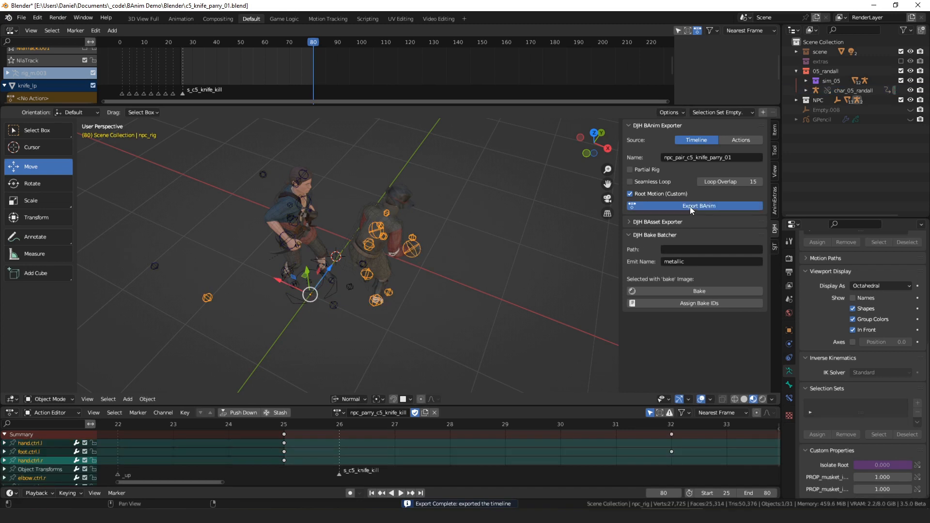
# Step: Switch between both rigs to compare their export names, then export char_05_randall again in Pose Mode as c5_pair_c5_knife_parry_01
pyautogui.click(328, 298)
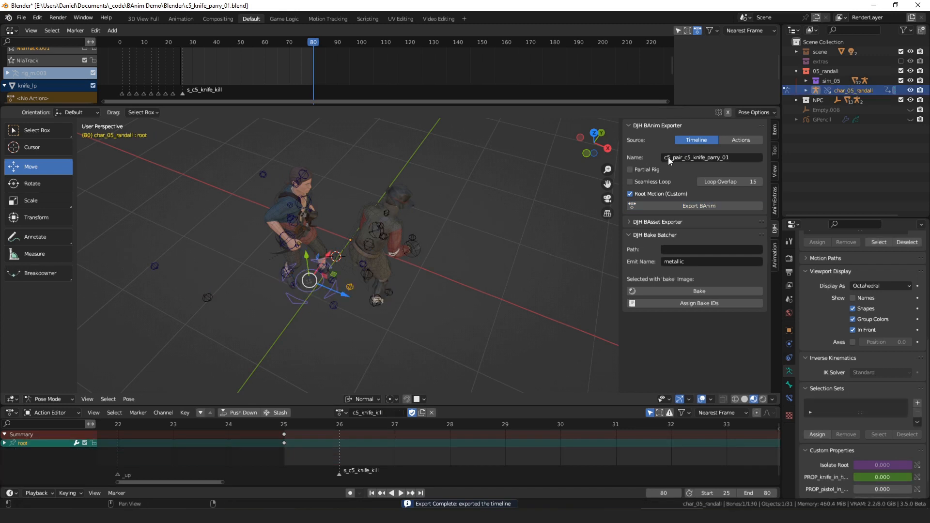
pyautogui.click(416, 252)
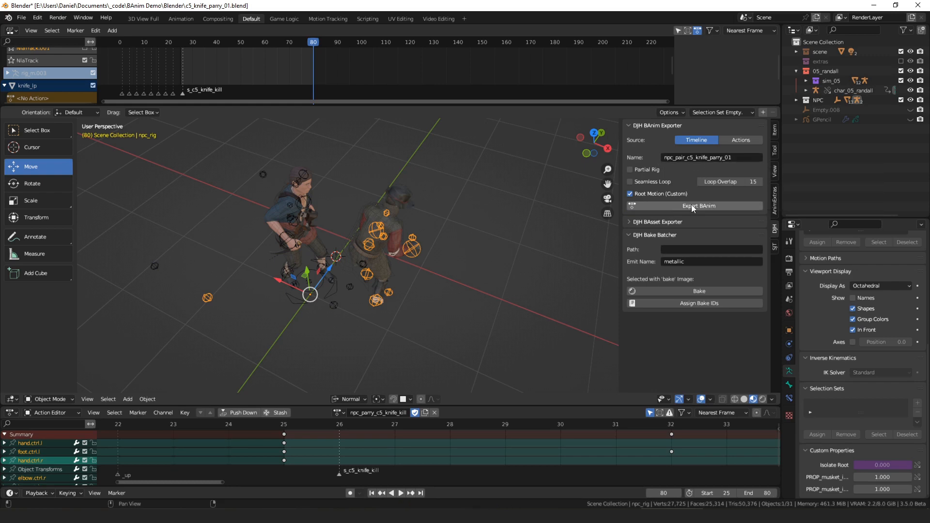
pyautogui.click(308, 292)
pyautogui.hotkey('ctrl', 'Tab')
pyautogui.click(657, 207)
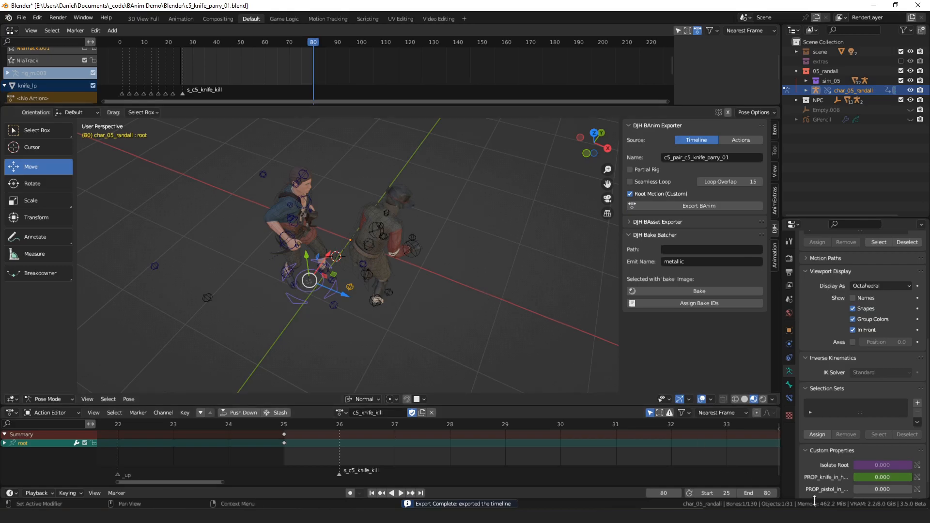
# Step: Switch to Unity and play the preview of the c5_pair_c5_knife_parry_01 clip from the char_05_randall folder
pyautogui.hotkey('alt', 'Tab')
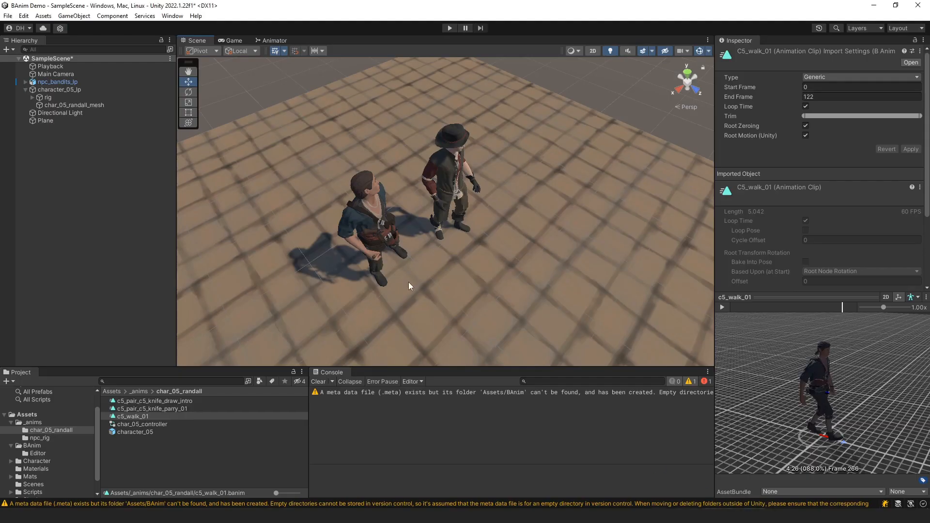
pyautogui.click(186, 402)
pyautogui.click(190, 408)
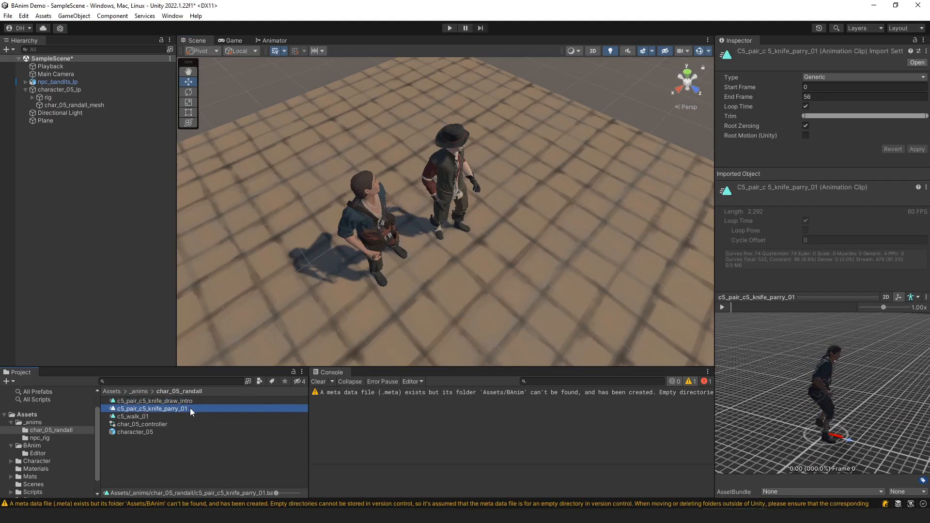
pyautogui.click(724, 307)
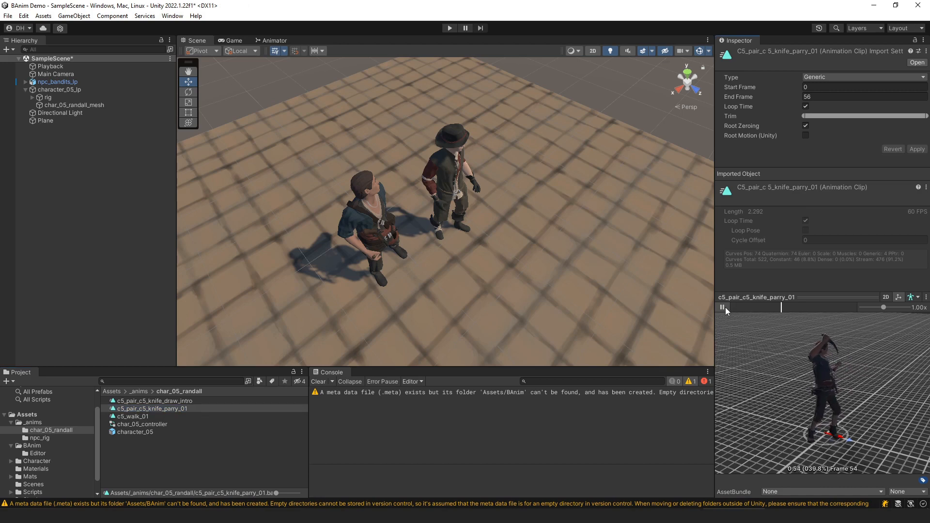
# Step: Check the motion assigned to the c5_pair_c5_knife_draw_intro Animator state and the components of npc_bandits_lp and character_05_lp
pyautogui.click(271, 41)
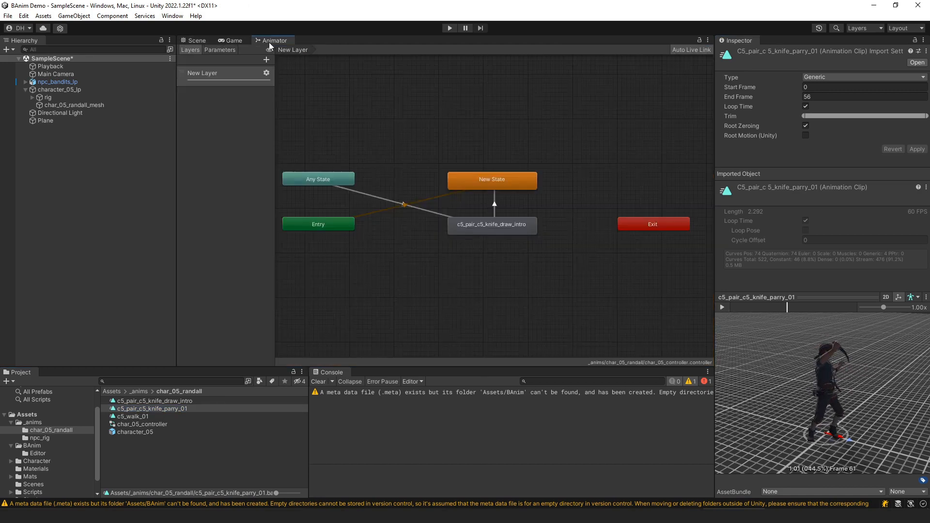
pyautogui.click(504, 227)
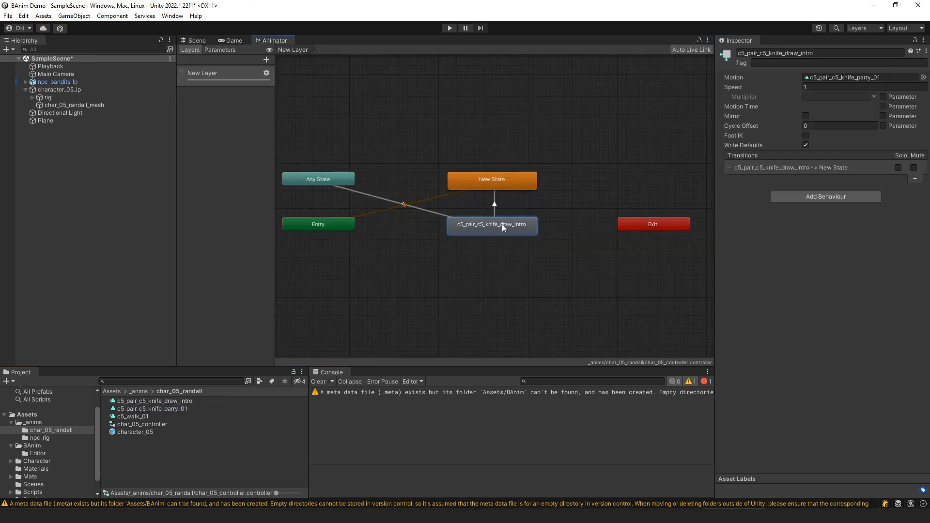
pyautogui.click(194, 40)
pyautogui.click(100, 82)
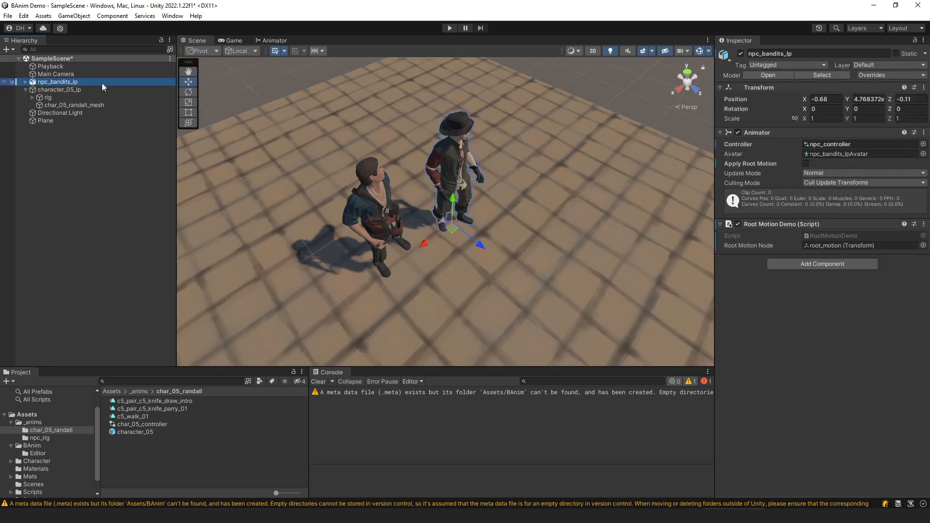
pyautogui.click(72, 90)
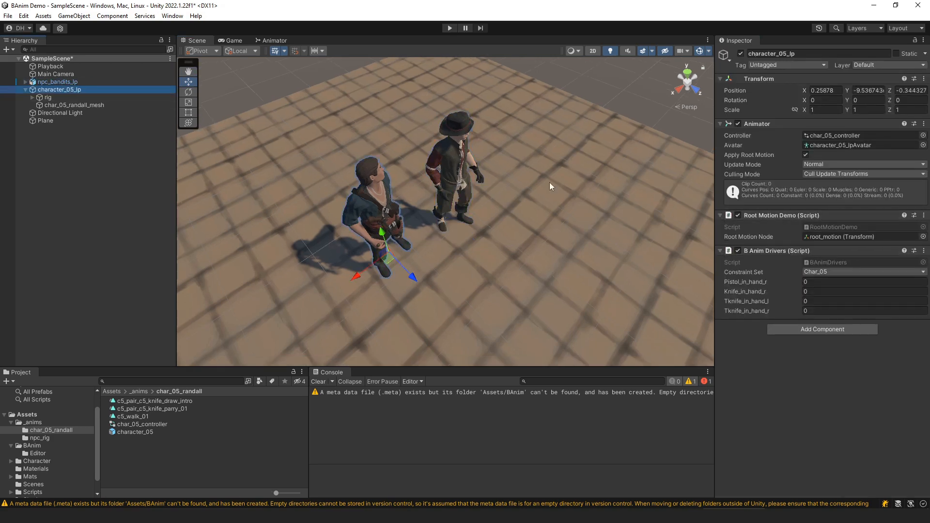
# Step: Enter Play mode and trigger the paired animation with the Play option of the Playback object's Playback Controller
pyautogui.click(449, 28)
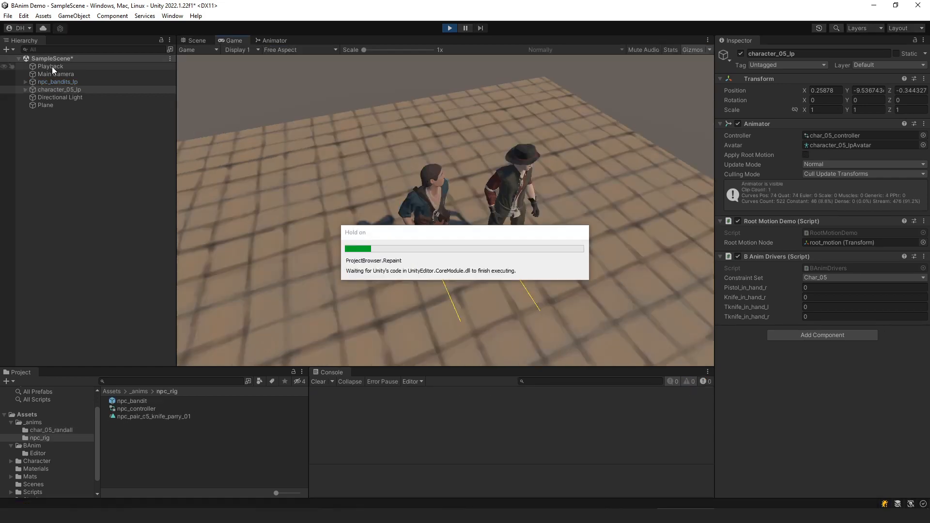
pyautogui.click(52, 66)
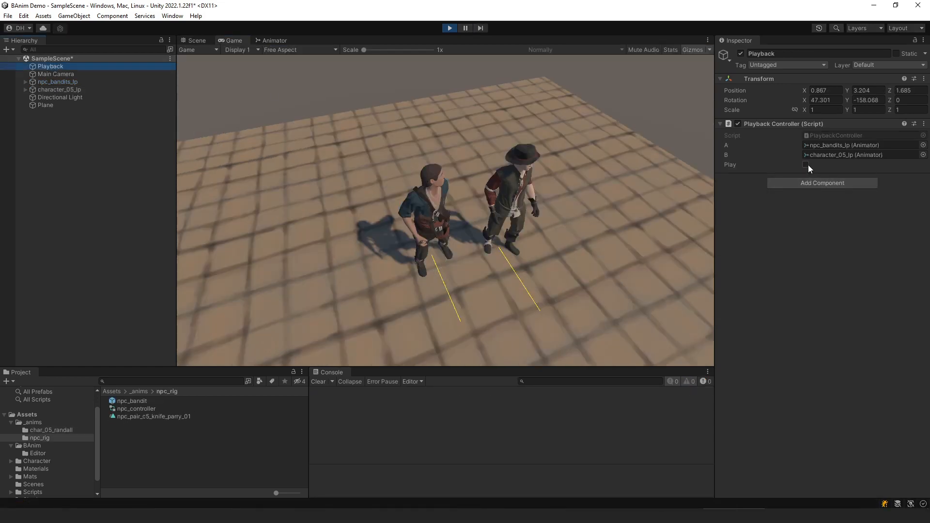
pyautogui.click(806, 164)
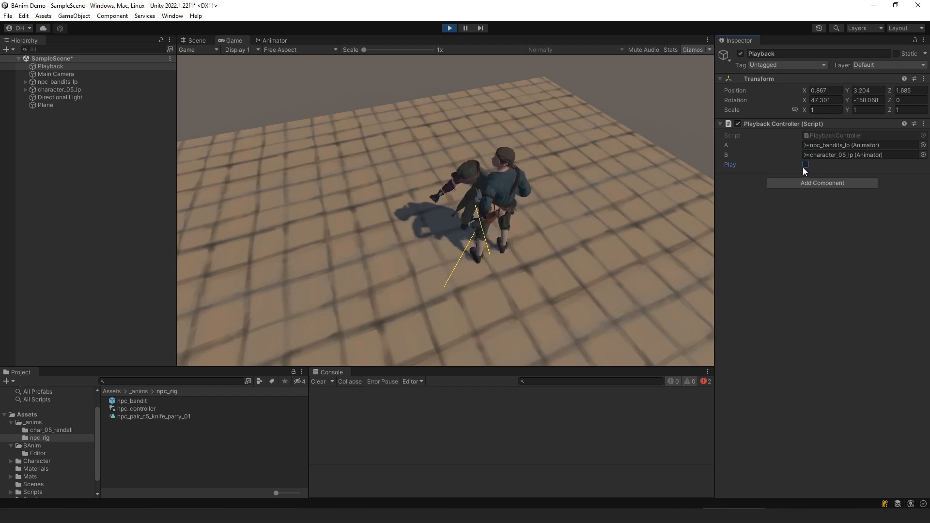
# Step: Examine the paired characters and npc_bandits_lp's root transform in the Scene view, then trigger Play again on the Playback object
pyautogui.click(193, 42)
pyautogui.scroll(3, 458, 207)
pyautogui.keyDown('alt'); pyautogui.moveTo(457, 207); pyautogui.dragTo(537, 189); pyautogui.keyUp('alt')
pyautogui.moveTo(538, 189); pyautogui.dragTo(470, 153, button='middle')
pyautogui.click(63, 81)
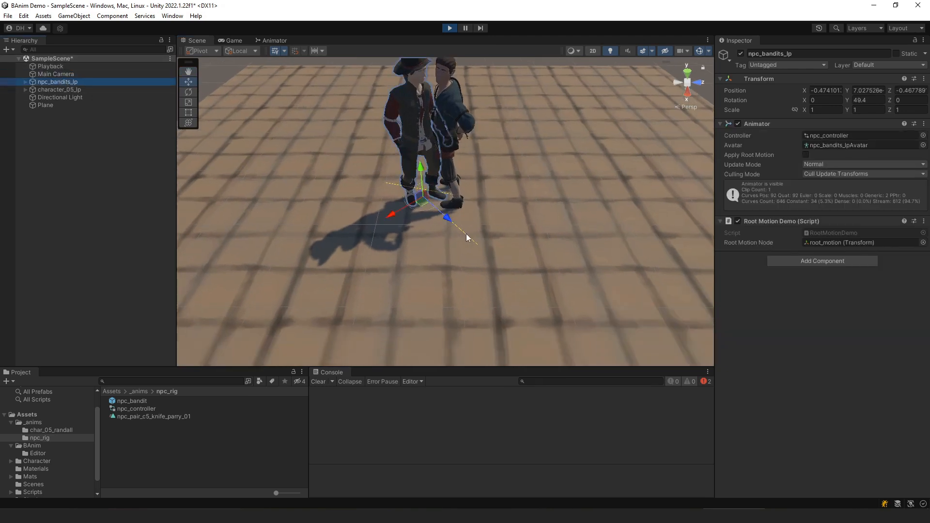
pyautogui.scroll(-1, 487, 183)
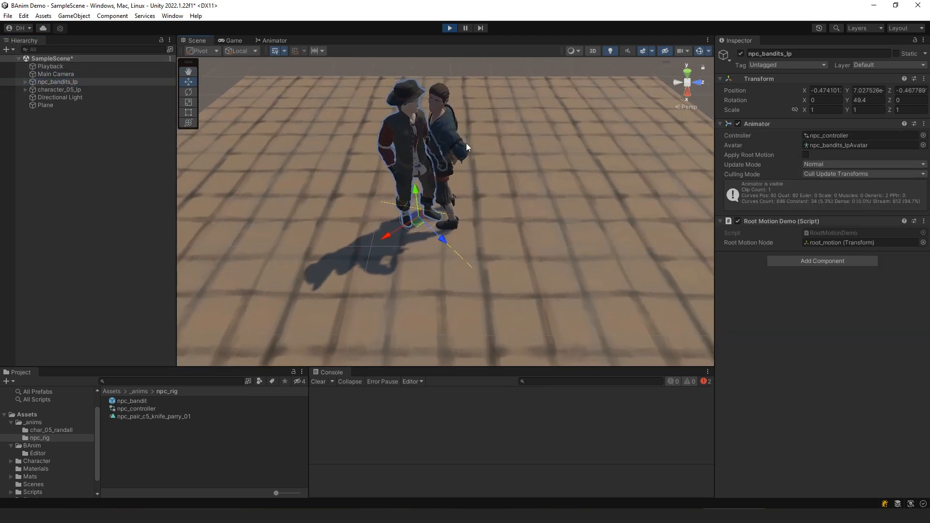
pyautogui.moveTo(466, 143); pyautogui.dragTo(459, 154, button='middle')
pyautogui.click(96, 67)
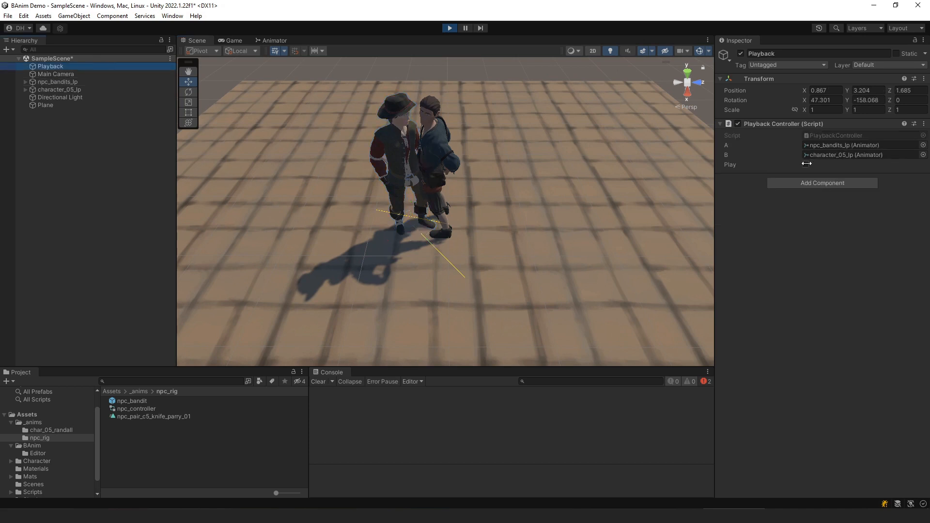
pyautogui.click(805, 165)
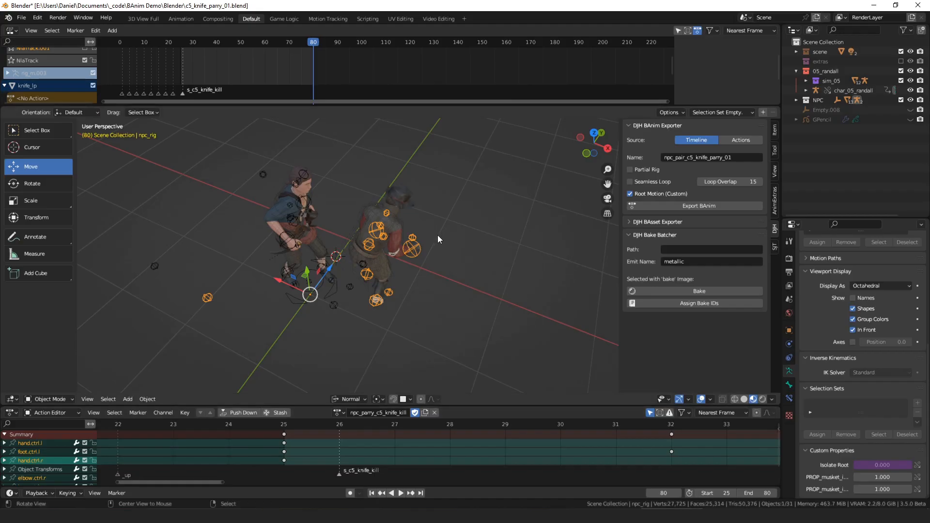
# Step: Play the npc_rig knife parry animation in Blender and view the paired characters from another angle
pyautogui.press('space')
pyautogui.moveTo(440, 238); pyautogui.dragTo(550, 234, button='middle')
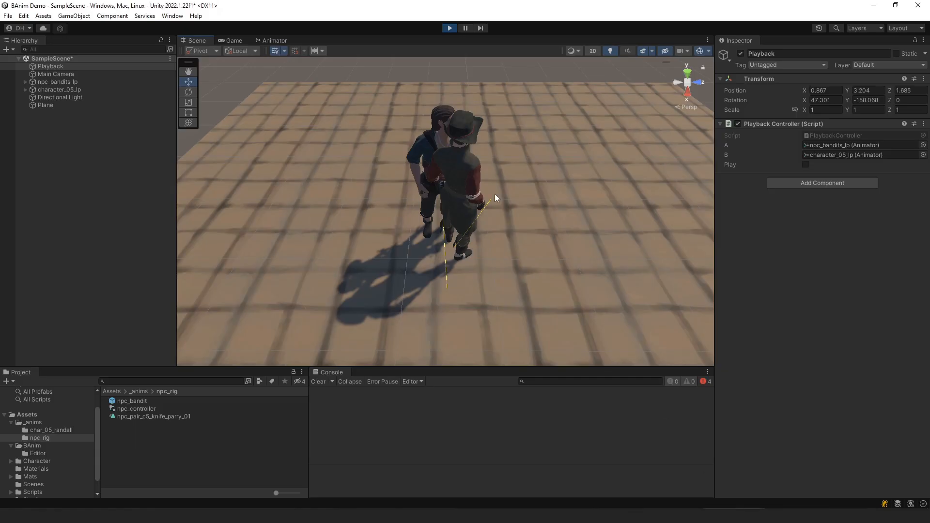
# Step: Switch to Unity and repeatedly trigger Play on the Playback object, examining the paired animation from several angles in the Scene view
pyautogui.moveTo(546, 199); pyautogui.dragTo(503, 234, button='middle')
pyautogui.click(807, 164)
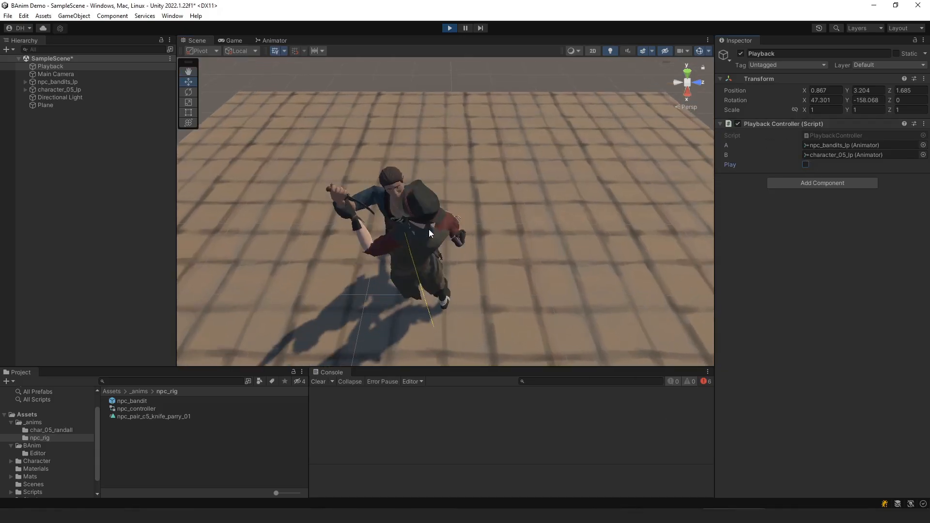
pyautogui.moveTo(429, 229); pyautogui.dragTo(582, 213, button='right')
pyautogui.click(804, 166)
pyautogui.moveTo(528, 181); pyautogui.dragTo(612, 174, button='right')
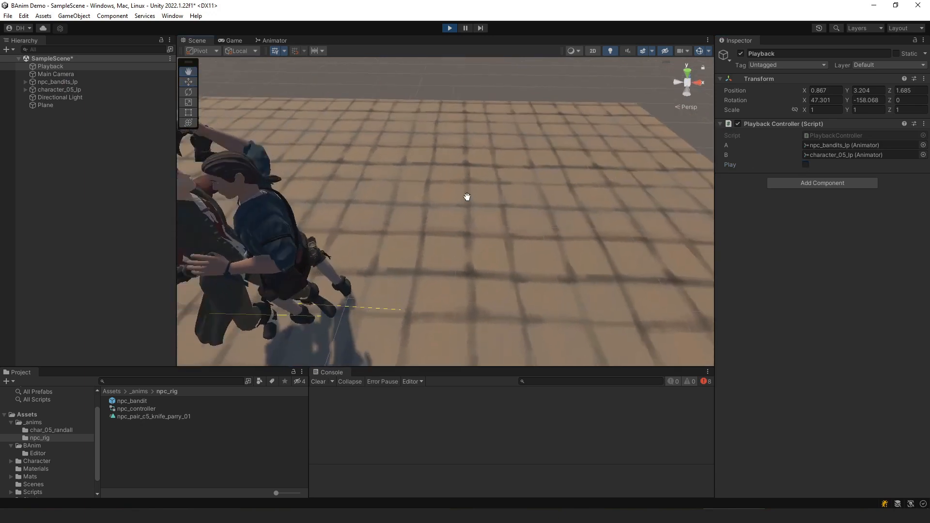
pyautogui.click(805, 165)
pyautogui.keyDown('alt'); pyautogui.moveTo(615, 189); pyautogui.dragTo(549, 223); pyautogui.keyUp('alt')
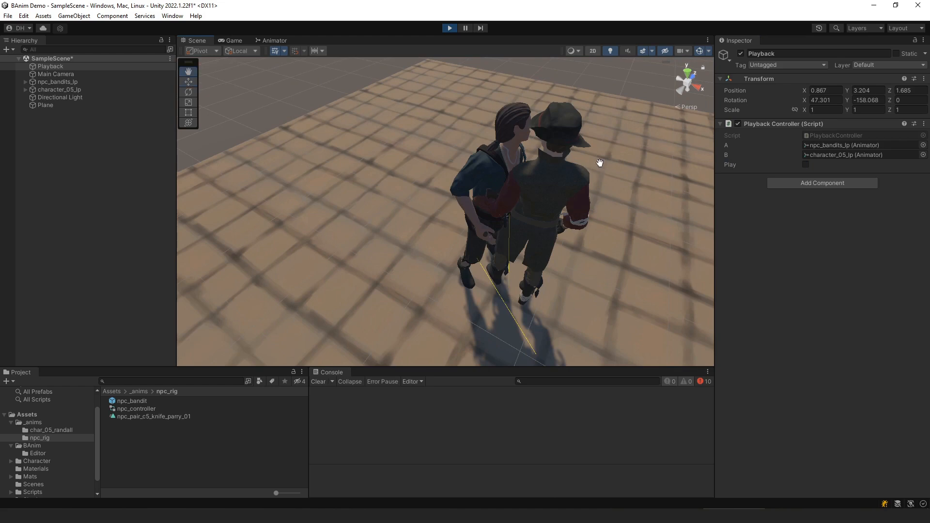
pyautogui.click(804, 164)
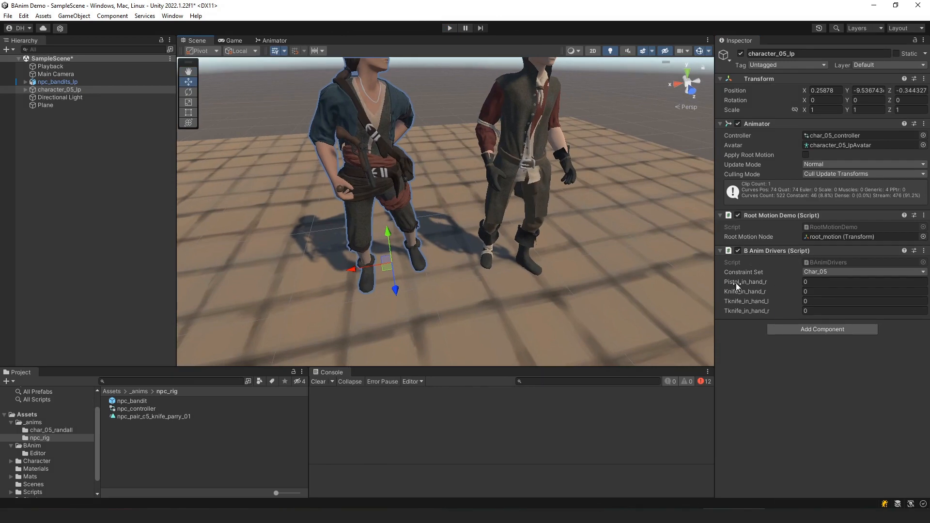
# Step: Inspect the character's knife hand, then preview the c5_pair_c5_knife_draw_intro clip from the char_05_randall folder
pyautogui.keyDown('alt'); pyautogui.moveTo(393, 214); pyautogui.dragTo(487, 224); pyautogui.keyUp('alt')
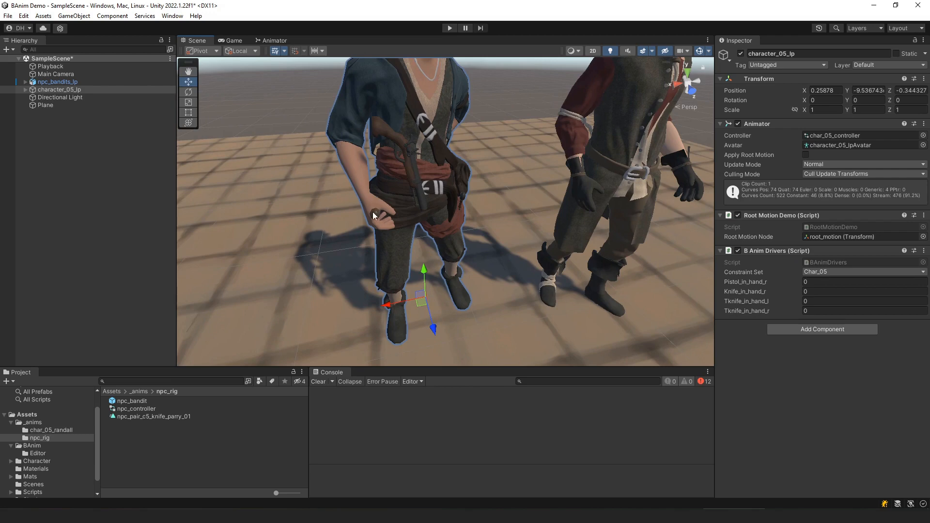
pyautogui.click(127, 416)
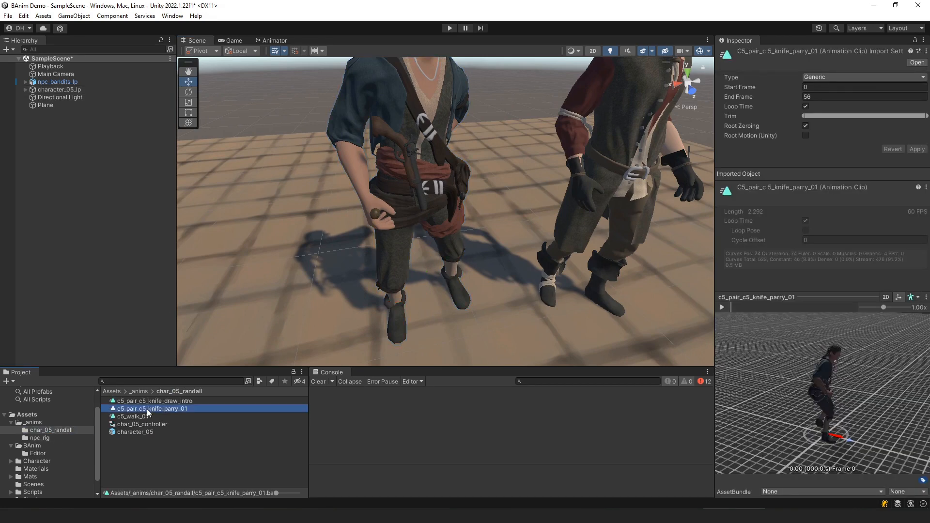
pyautogui.click(155, 401)
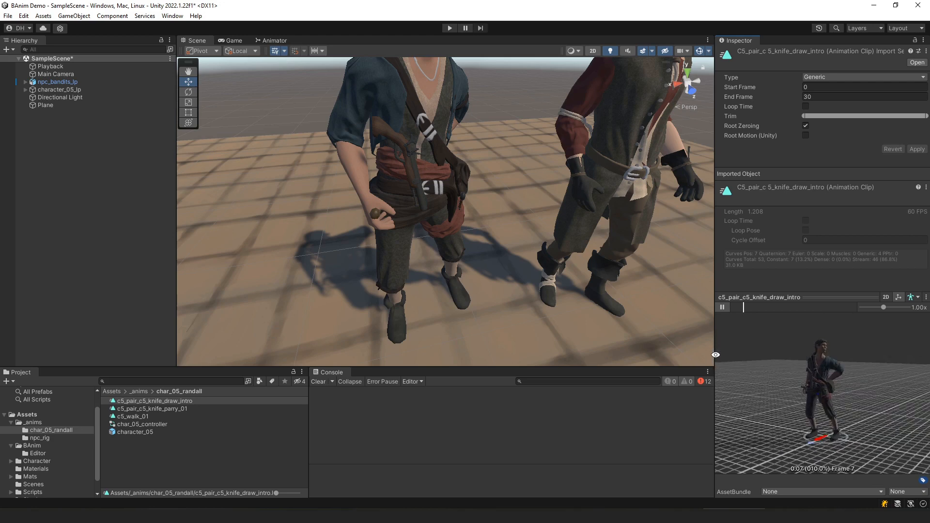
# Step: Add the c5_pair_c5_knife_draw_intro clip to character_05_lp's Animator as the layer default state and enter Play mode
pyautogui.click(275, 41)
pyautogui.click(67, 88)
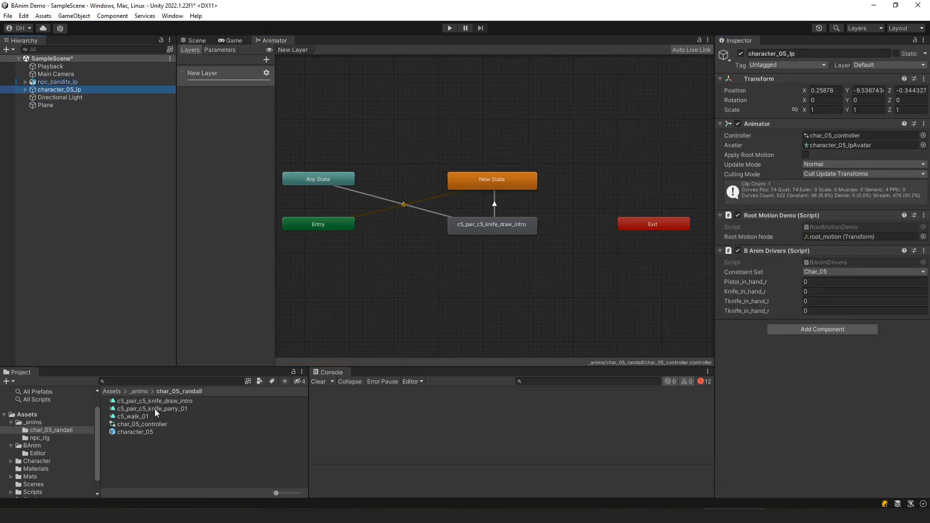
pyautogui.click(155, 409)
pyautogui.moveTo(153, 401); pyautogui.dragTo(486, 249)
pyautogui.rightClick(508, 286)
pyautogui.click(542, 300)
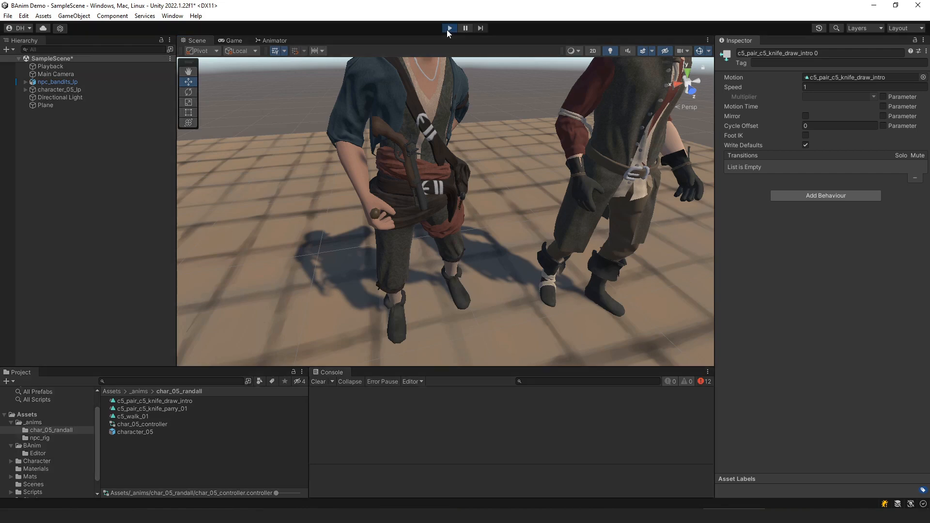
pyautogui.click(448, 28)
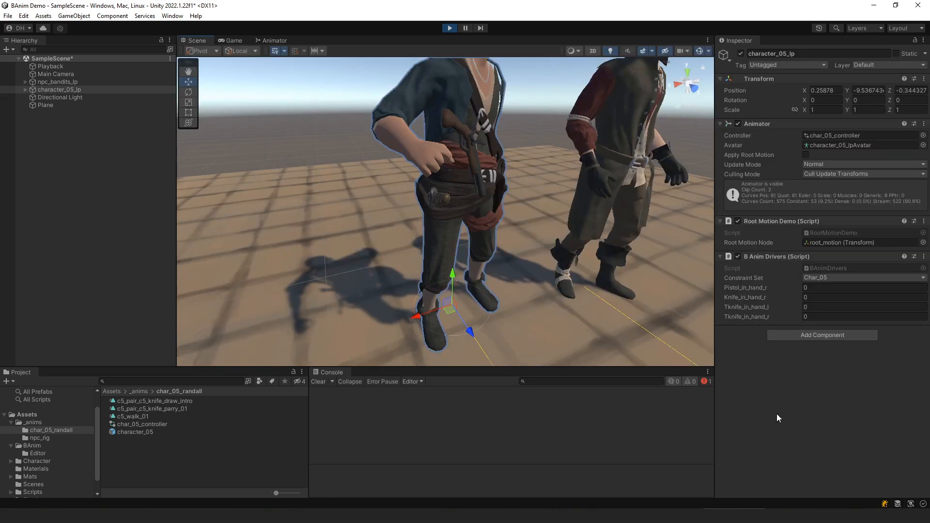
# Step: Switch to Visual Studio, open BAnimImporter.cs and locate the ReadProperties method
pyautogui.click(787, 515)
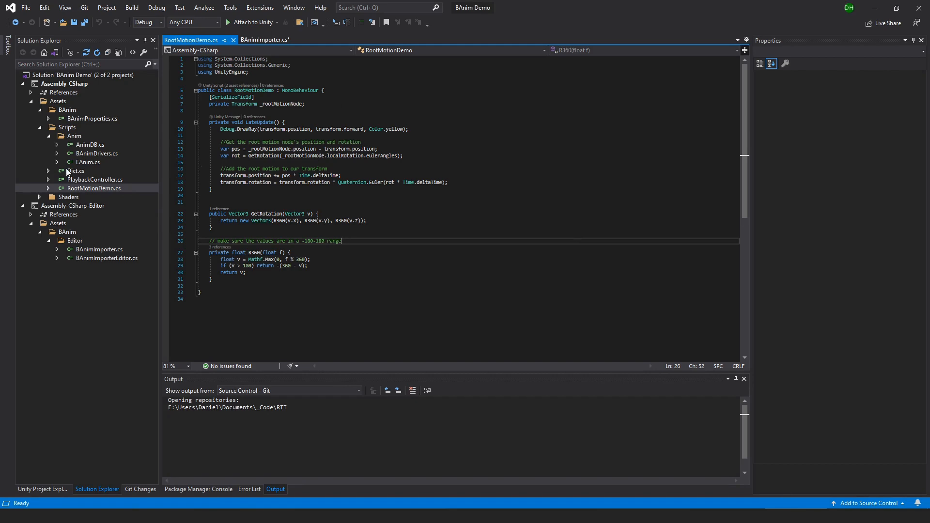
pyautogui.click(95, 258)
pyautogui.doubleClick(97, 249)
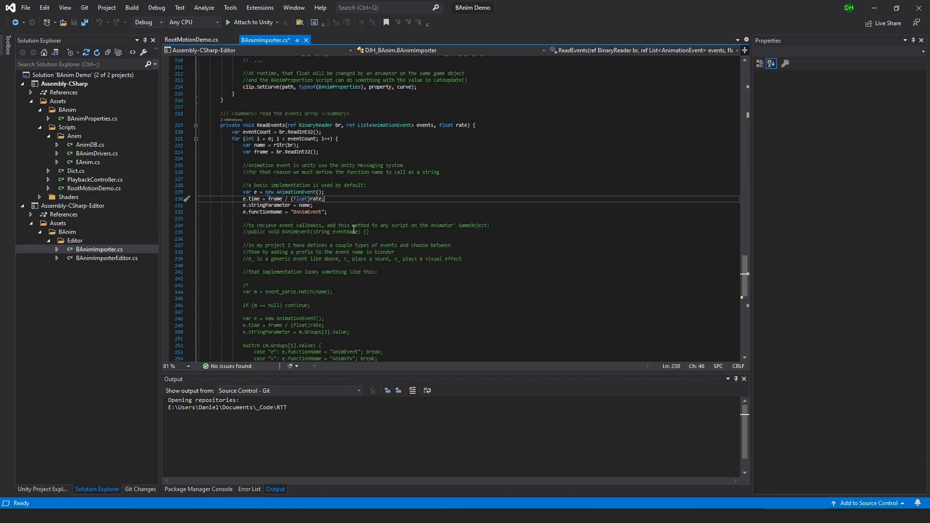
pyautogui.scroll(6, 367, 232)
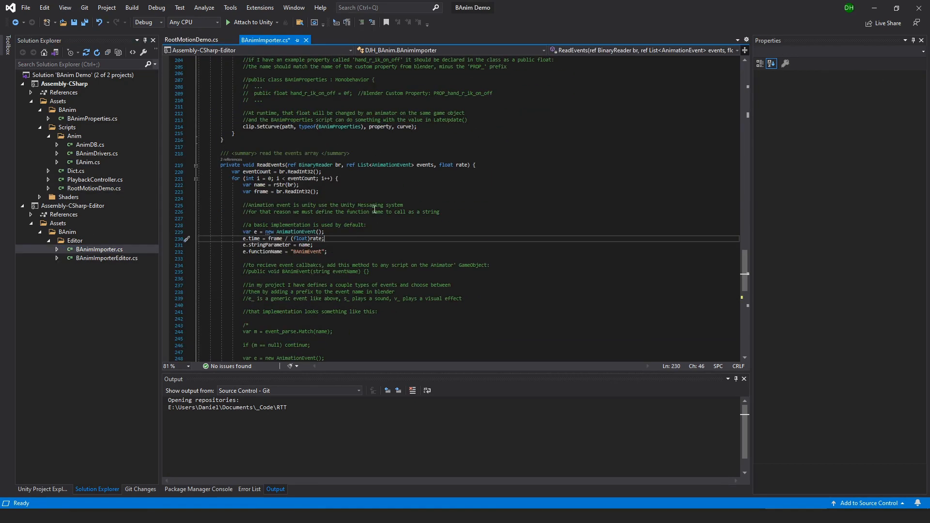
pyautogui.scroll(4, 375, 174)
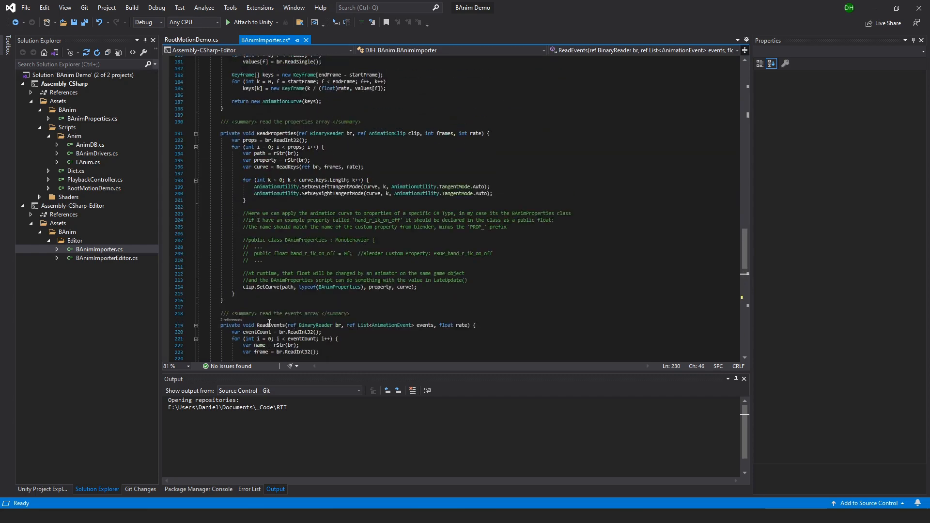
pyautogui.click(269, 133)
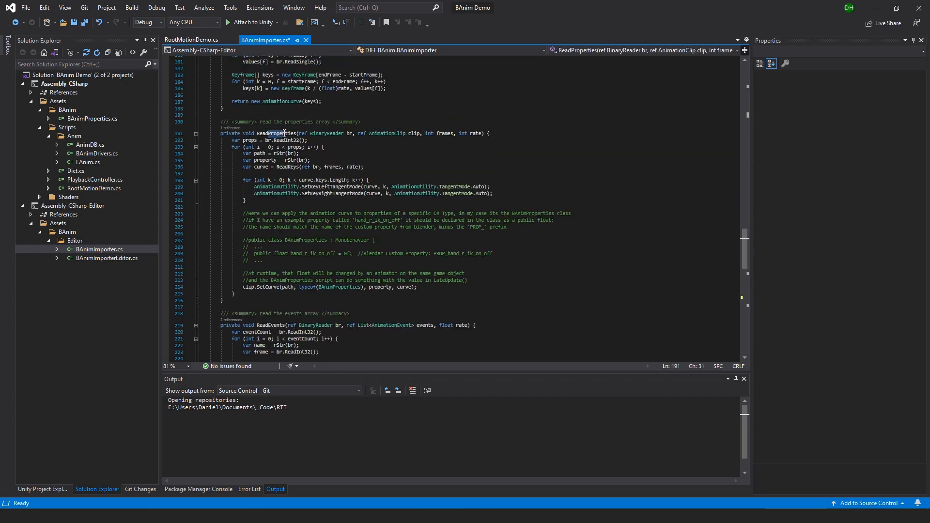
# Step: Replace the BAnimProperties type with BAnimDrivers in the clip.SetCurve call of ReadProperties and save the script
pyautogui.click(346, 287)
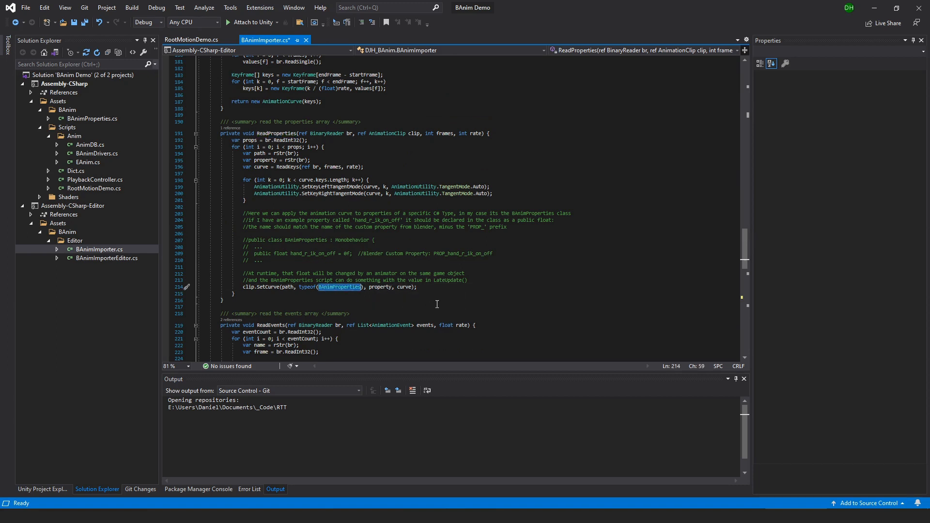
pyautogui.write('BAnim')
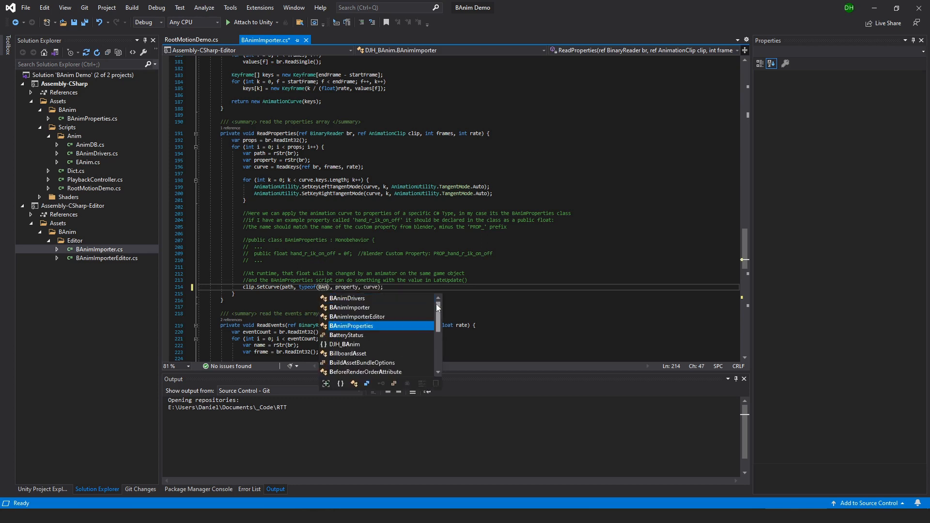
pyautogui.press('Up')
pyautogui.press('Up')
pyautogui.press('Tab')
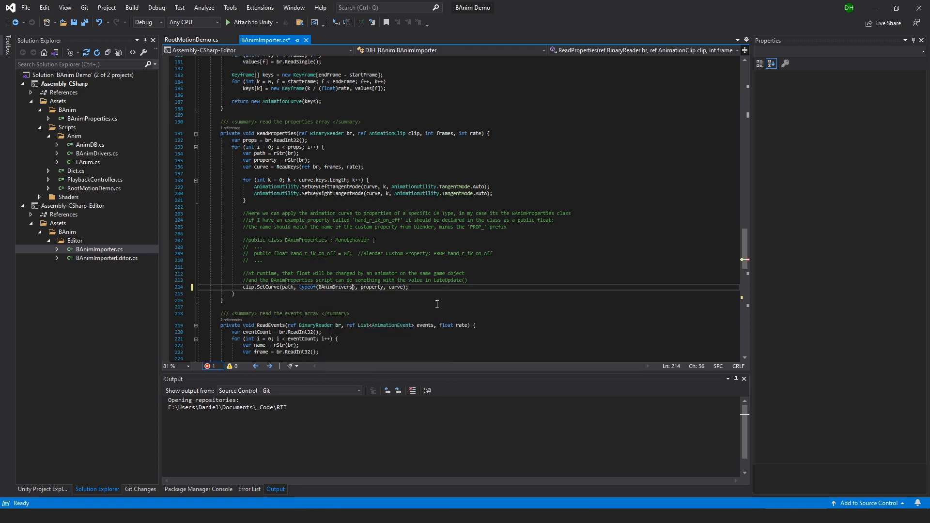
pyautogui.click(443, 268)
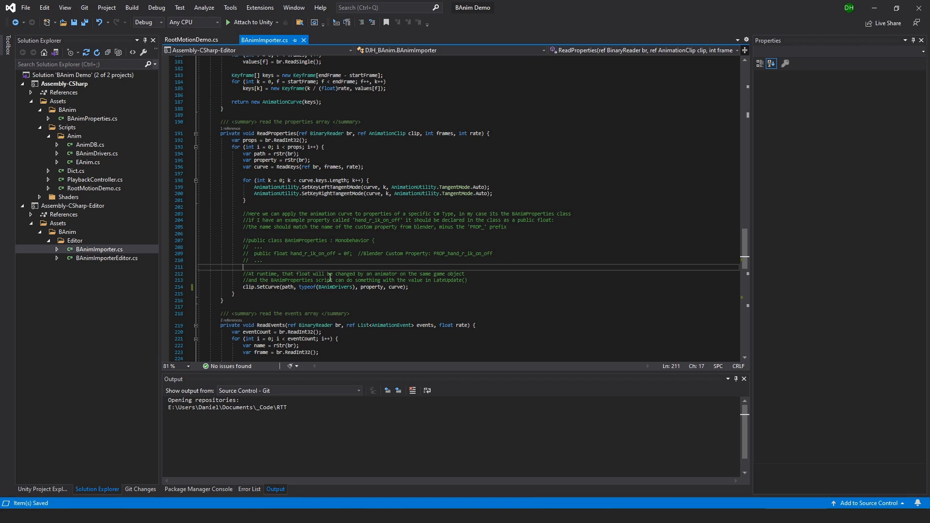
# Step: Go to the BAnimDrivers class definition and review its animated properties, LateUpdate and RunDriversC5 code
pyautogui.doubleClick(328, 287)
pyautogui.press('F12')
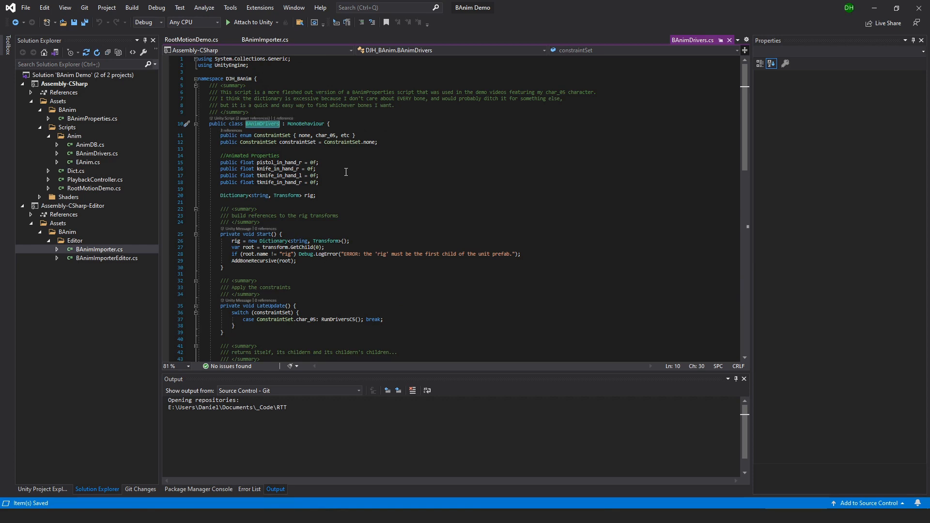
pyautogui.scroll(-3, 346, 171)
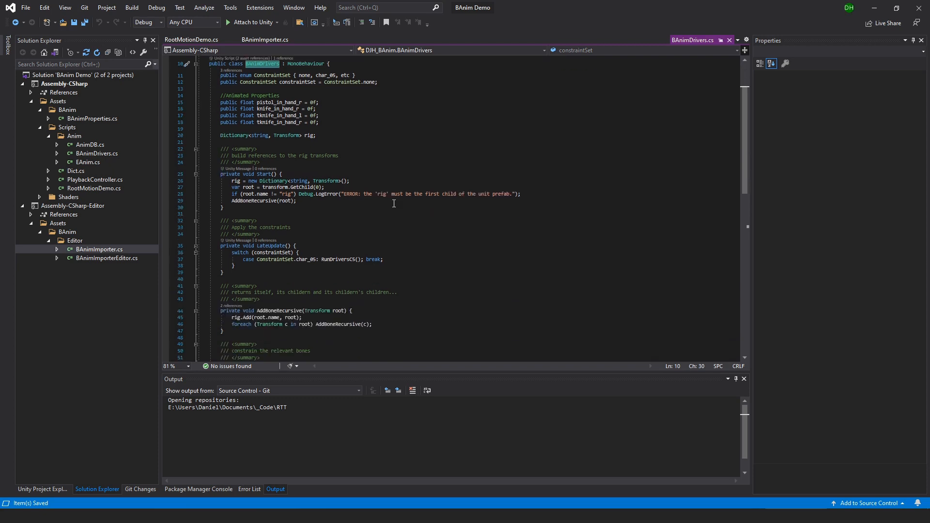
pyautogui.scroll(3, 402, 167)
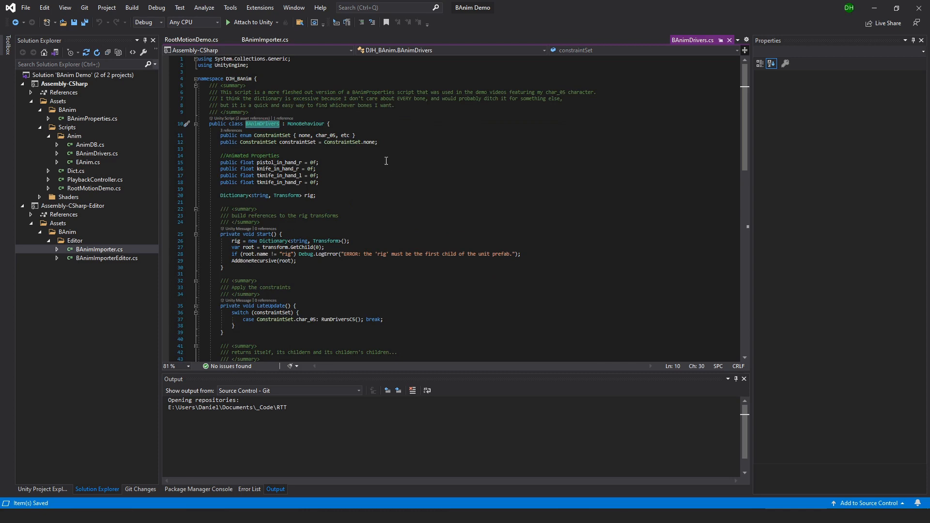
pyautogui.scroll(-5, 400, 184)
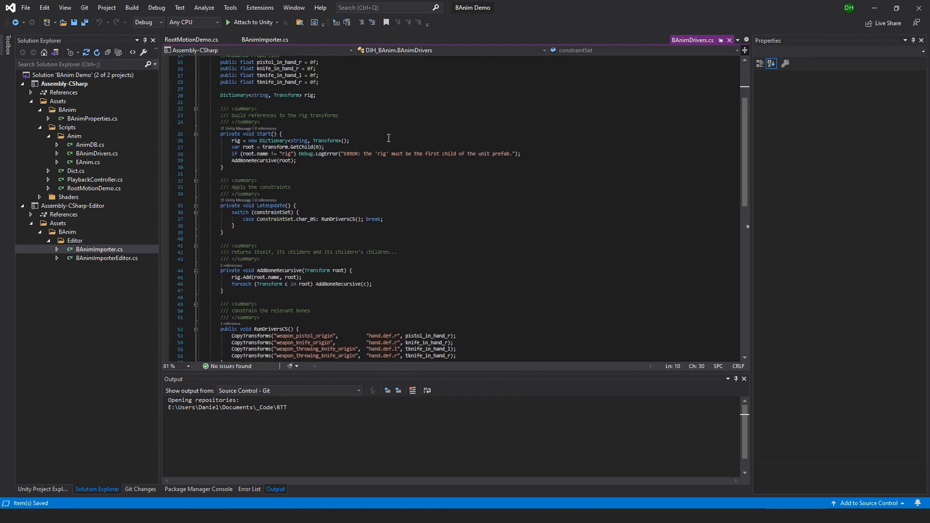
# Step: Switch to Unity and reimport the c5_pair_c5_knife_draw_intro clip in the char_05_randall folder
pyautogui.click(733, 516)
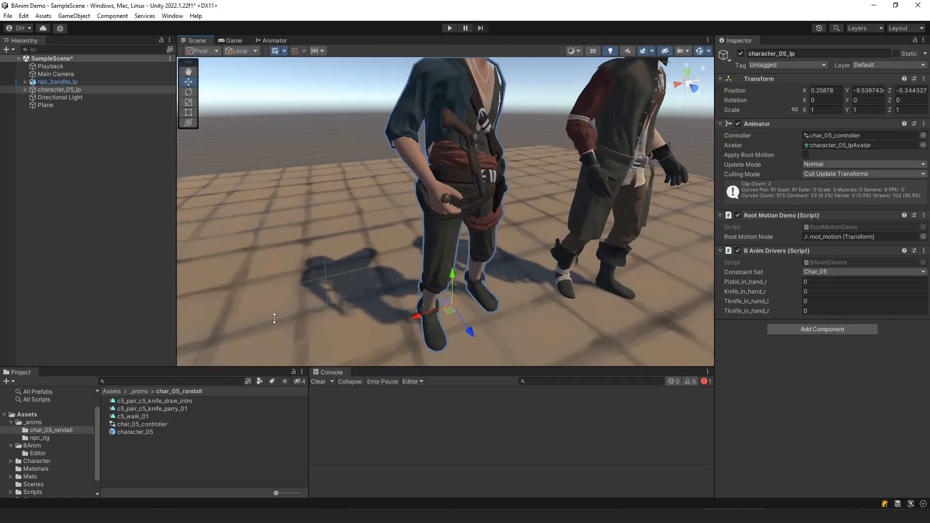
pyautogui.click(145, 409)
pyautogui.click(179, 402)
pyautogui.rightClick(181, 402)
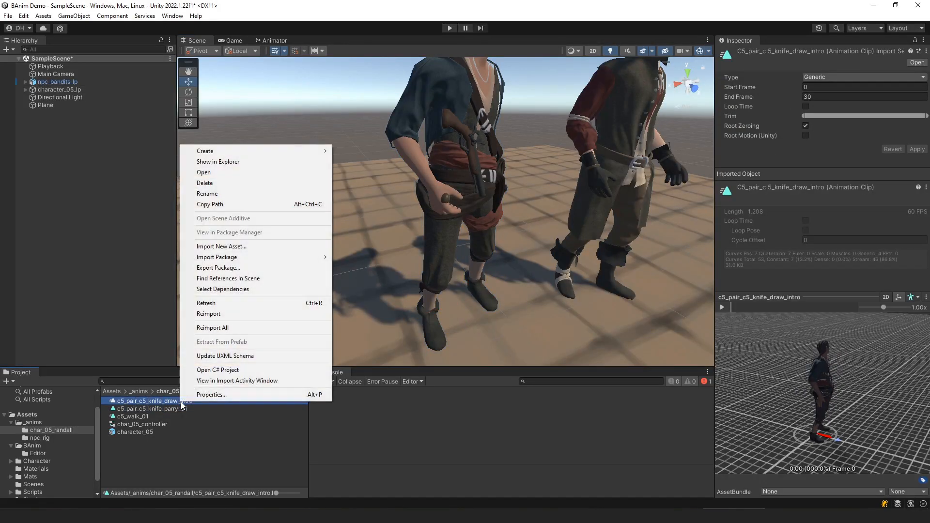
pyautogui.click(216, 314)
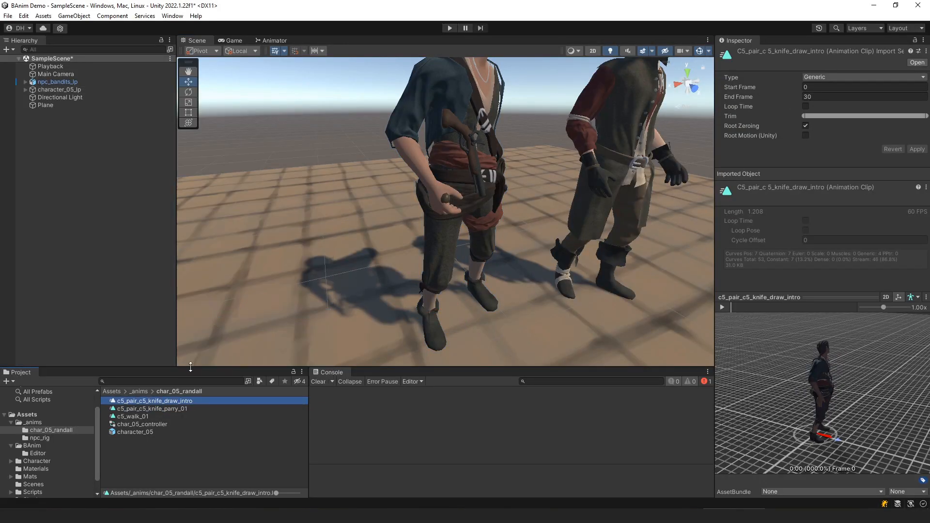
# Step: Enter Play mode with Loop Time enabled on c5_pair_c5_knife_draw_intro and watch the knife draw in the Scene view
pyautogui.hotkey('ctrl', 'p')
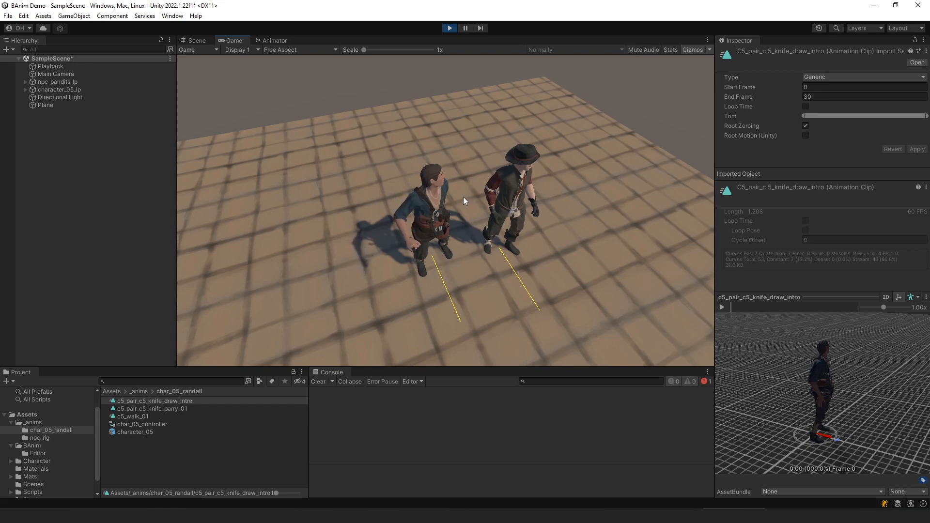
pyautogui.click(192, 40)
pyautogui.scroll(-2, 463, 231)
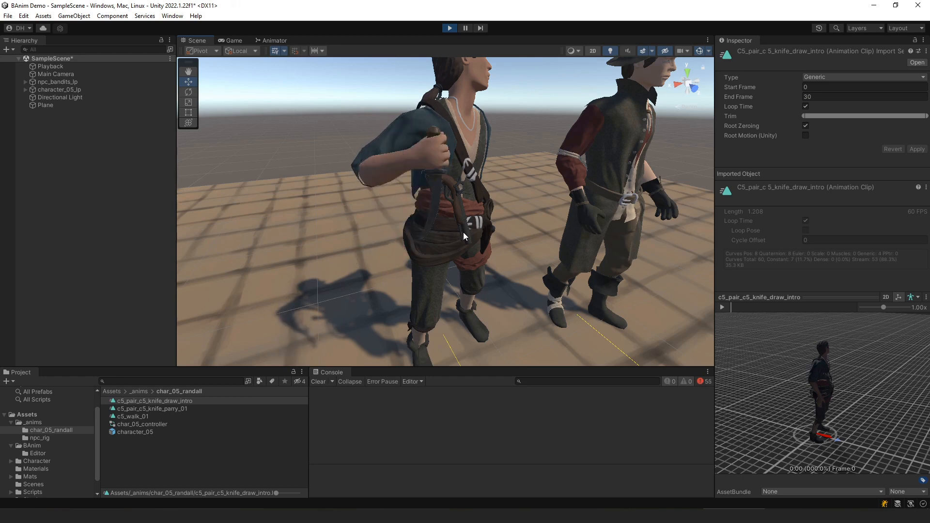
pyautogui.moveTo(481, 234)
pyautogui.mouseDown(button='middle')
pyautogui.moveTo(456, 214)
pyautogui.moveTo(472, 237)
pyautogui.mouseUp(button='middle')
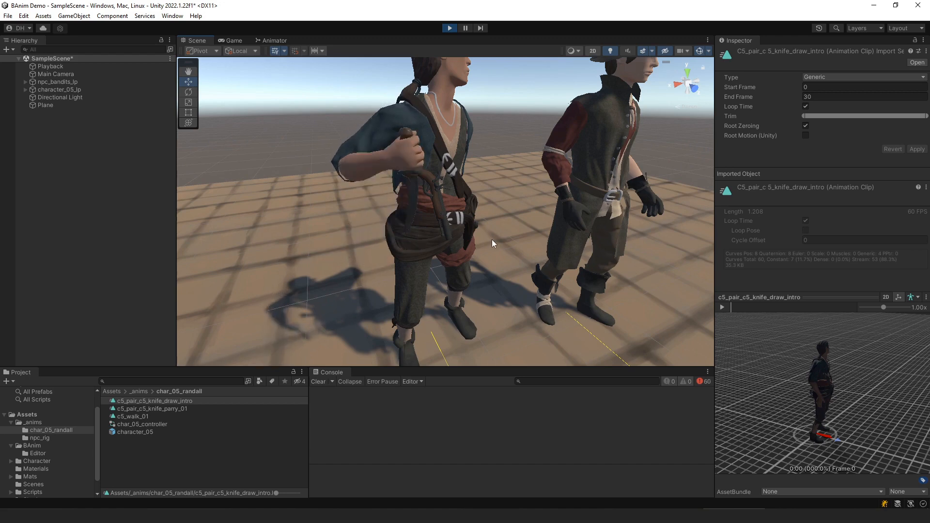
pyautogui.scroll(3, 490, 223)
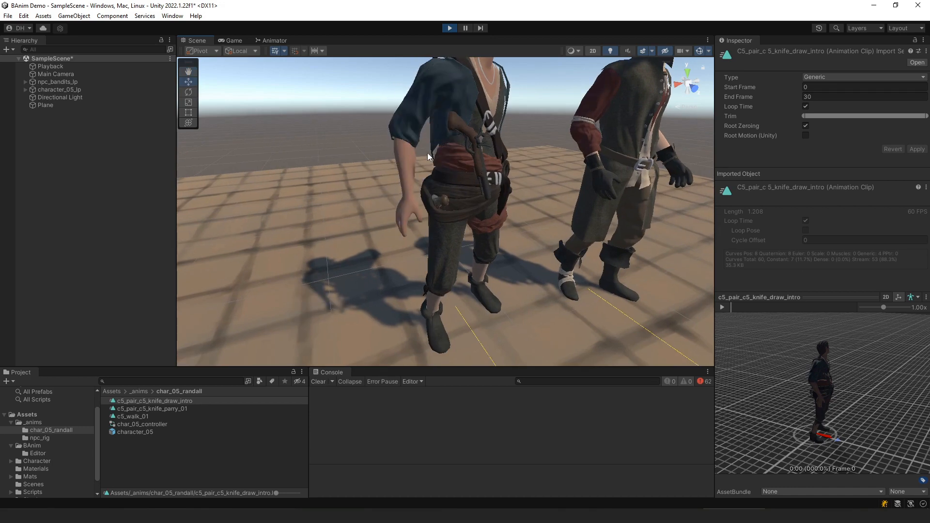
# Step: Check the Knife_in_hand_r value in character_05_lp's B Anim Drivers component while the knife draw animation plays
pyautogui.click(59, 90)
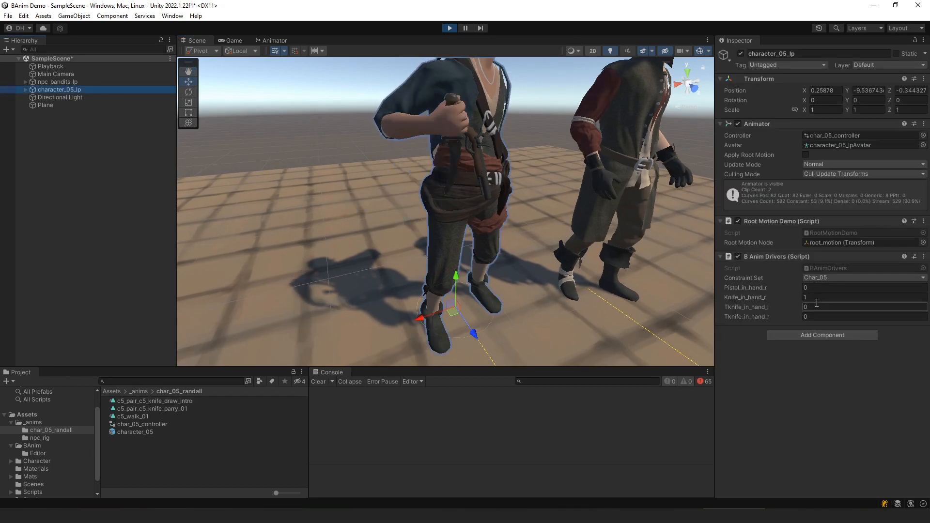
pyautogui.click(764, 297)
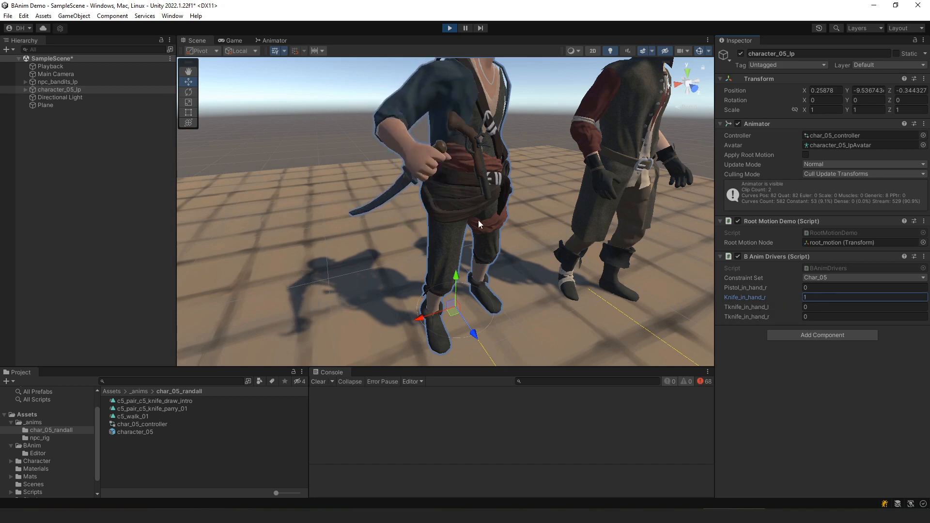
pyautogui.scroll(2, 478, 220)
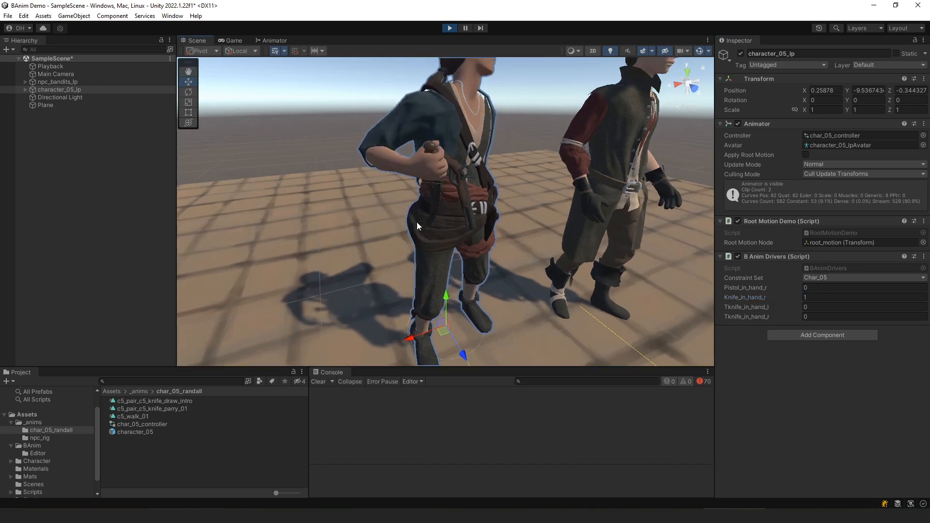